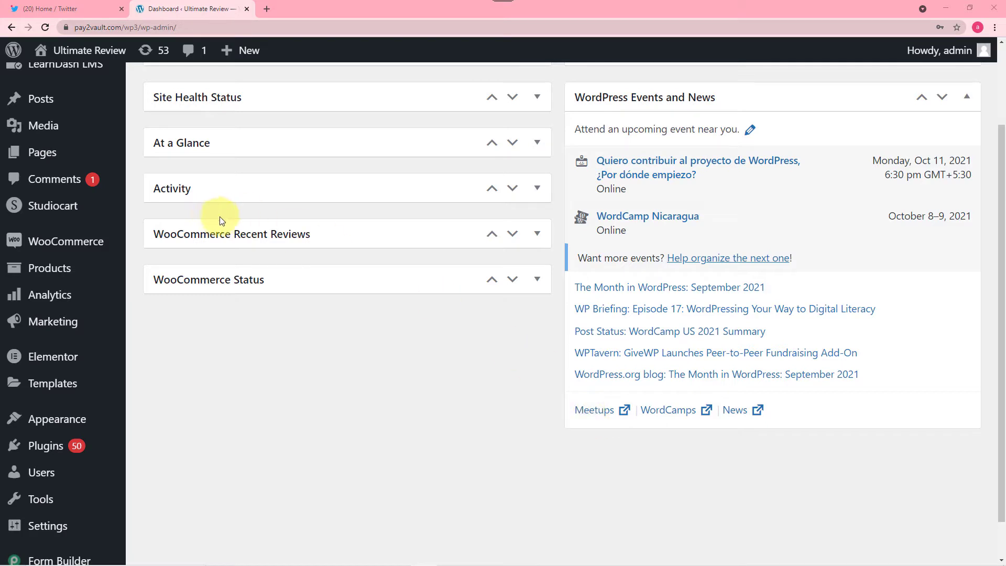
Check the Twitter home feed
mouse_move(13, 240)
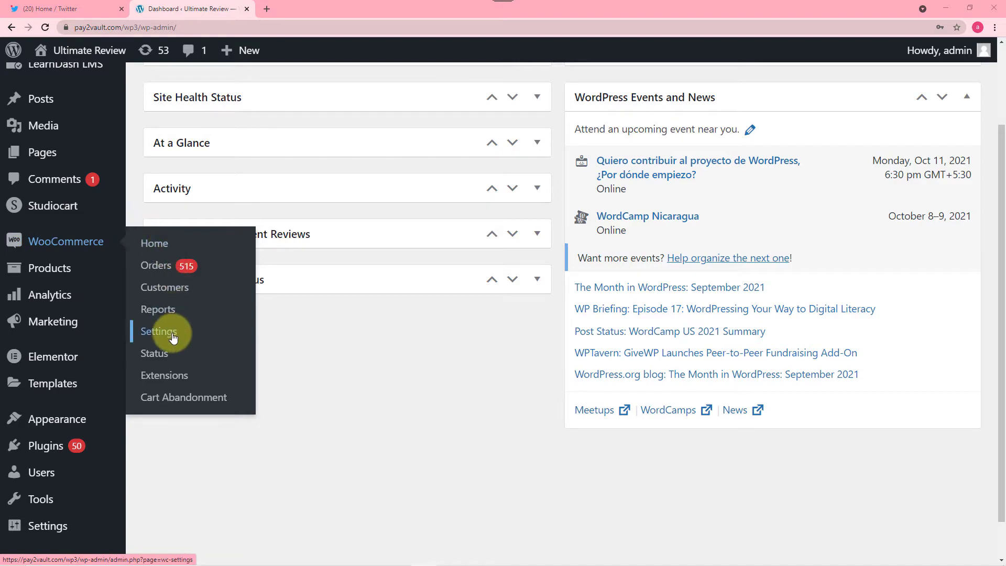
click(64, 9)
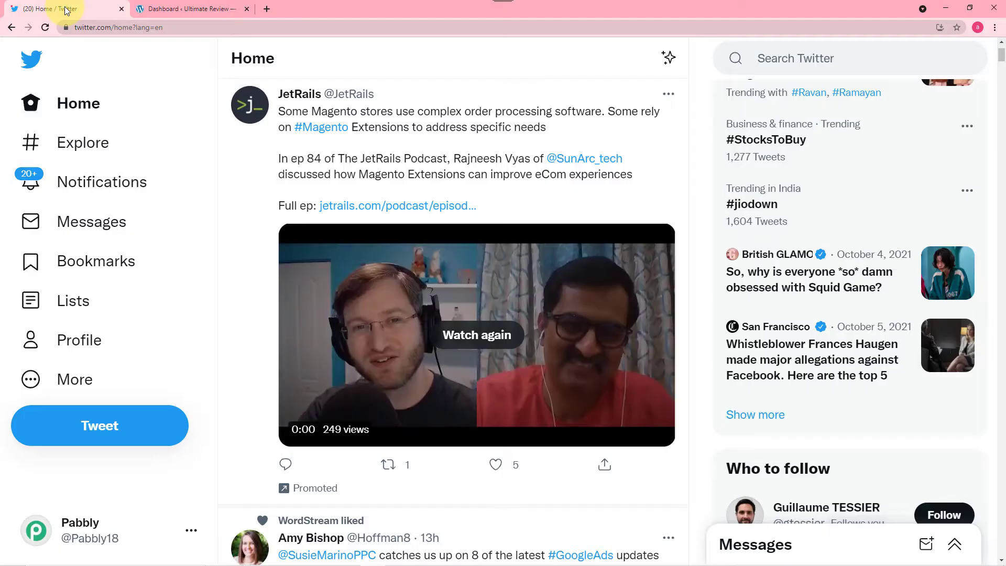
scroll(385, 202, up, 2)
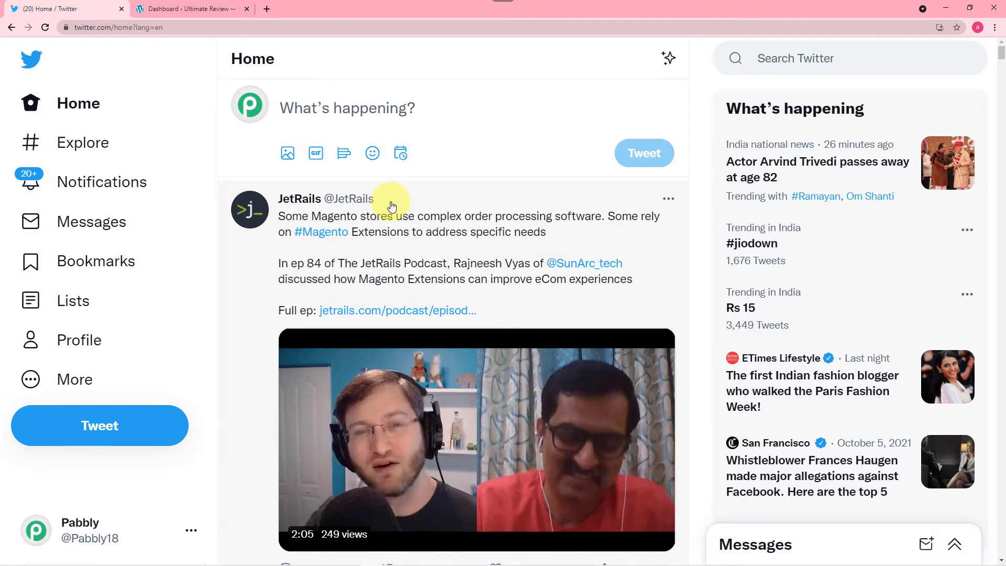
scroll(392, 205, down, 2)
scroll(393, 207, down, 2)
scroll(393, 208, up, 4)
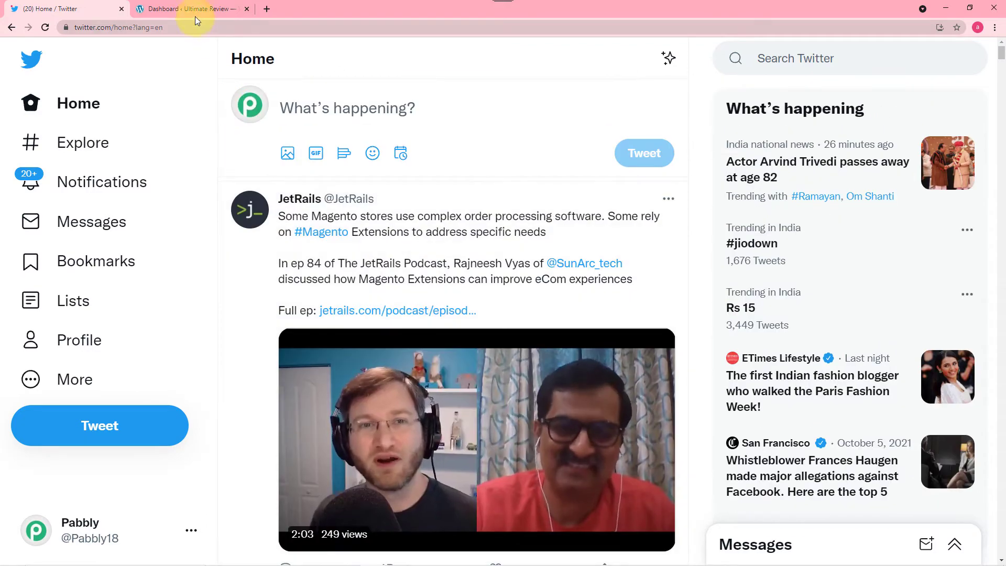
Return to the WordPress dashboard and open the WooCommerce All Products list
click(186, 12)
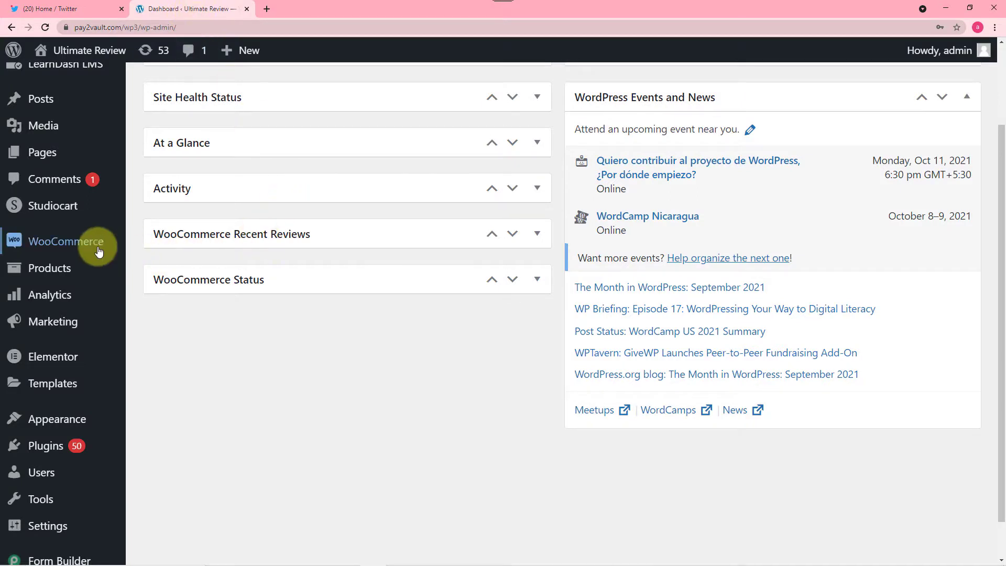
mouse_move(17, 241)
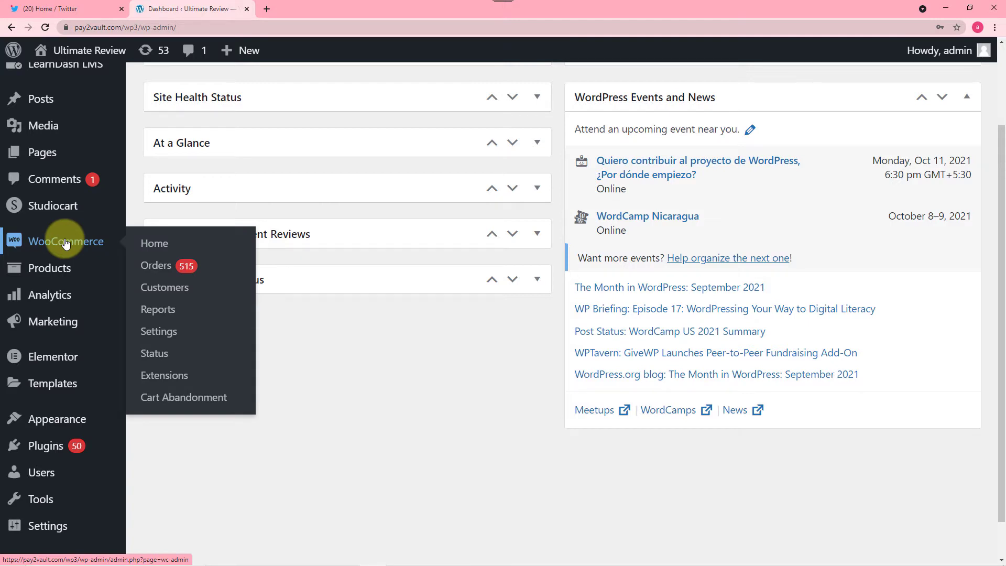
click(60, 8)
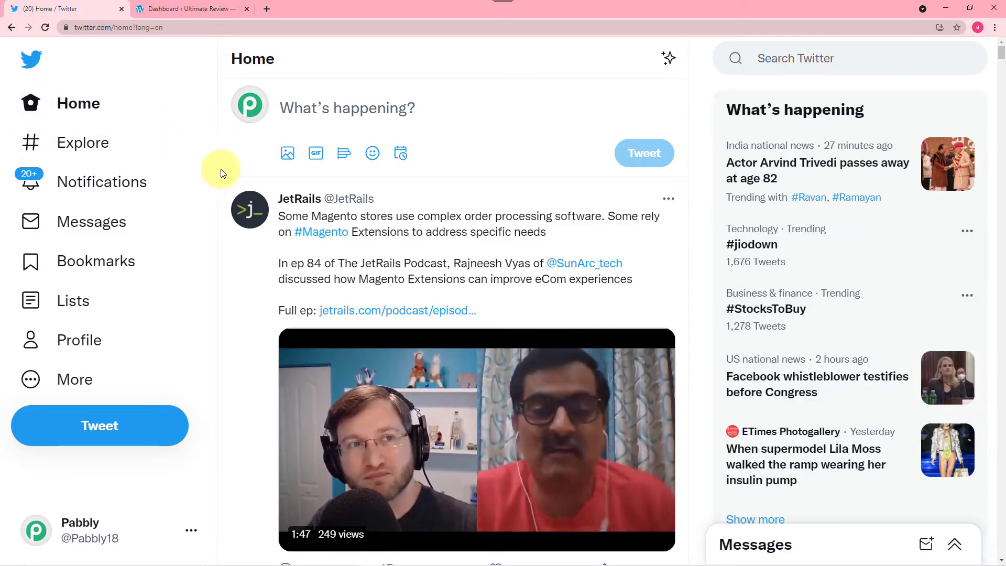
click(174, 9)
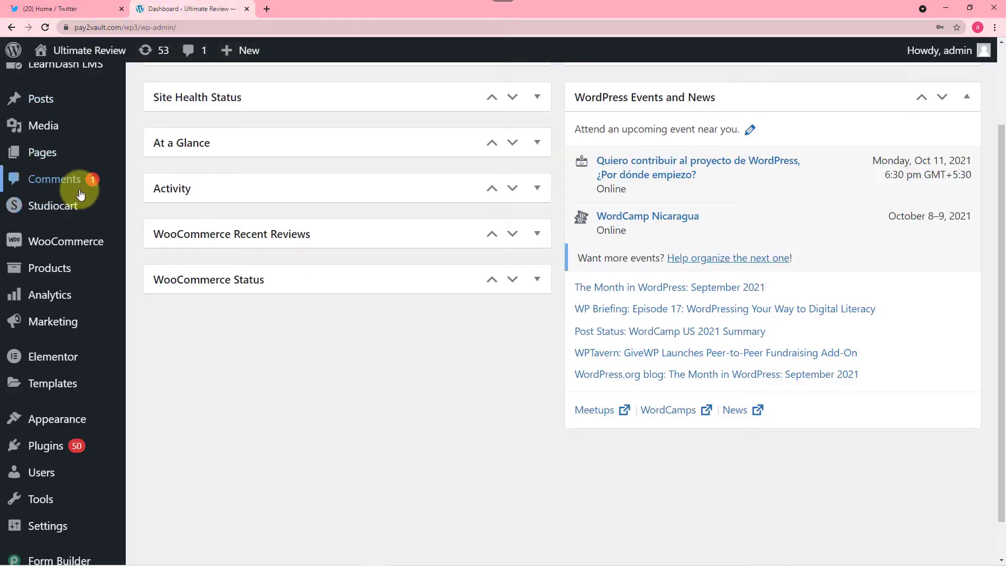
mouse_move(97, 248)
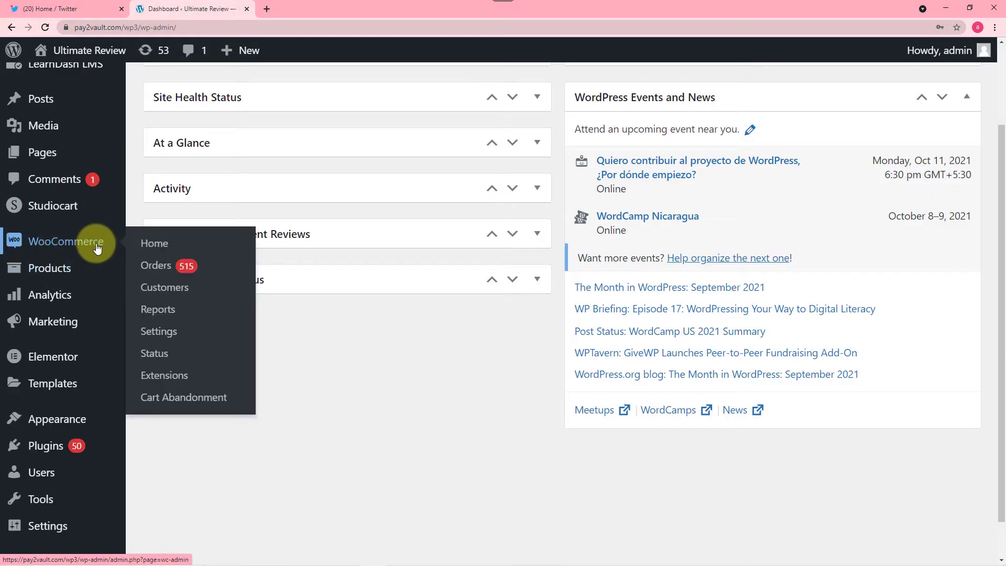
click(46, 273)
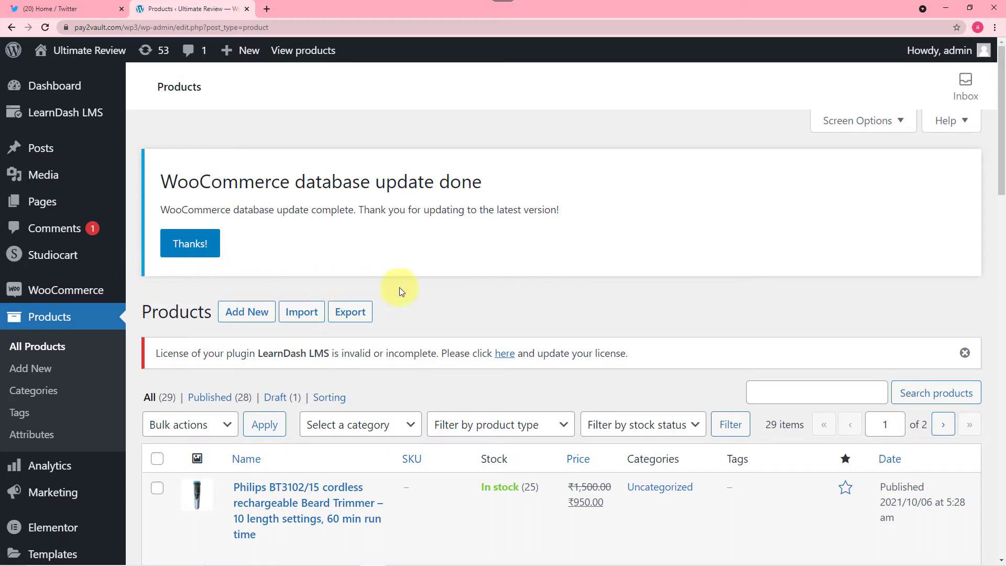
Add a WH-XB900N Wireless Noise Cancelling Headphones product with short description, image and stock 20
click(249, 323)
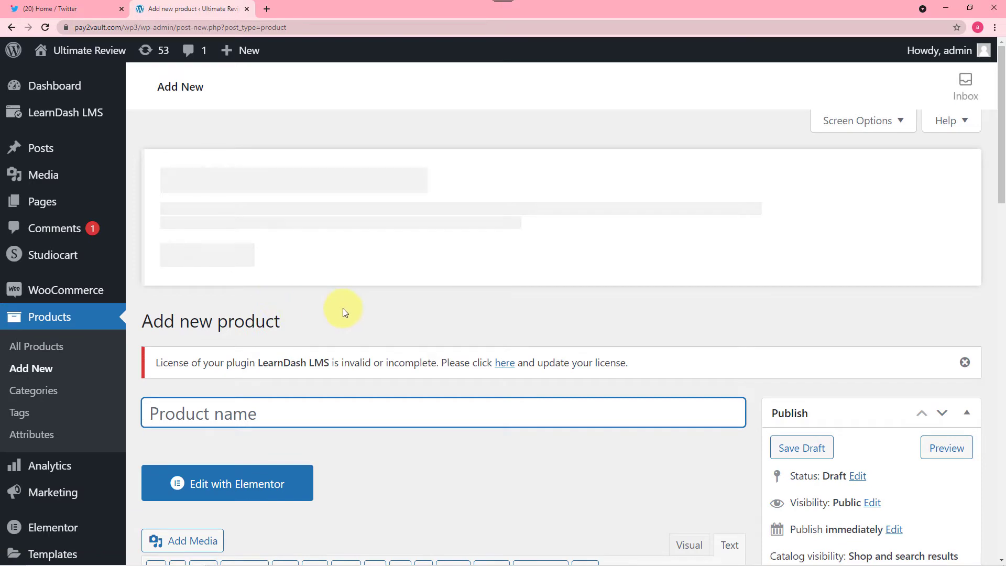
scroll(343, 308, down, 3)
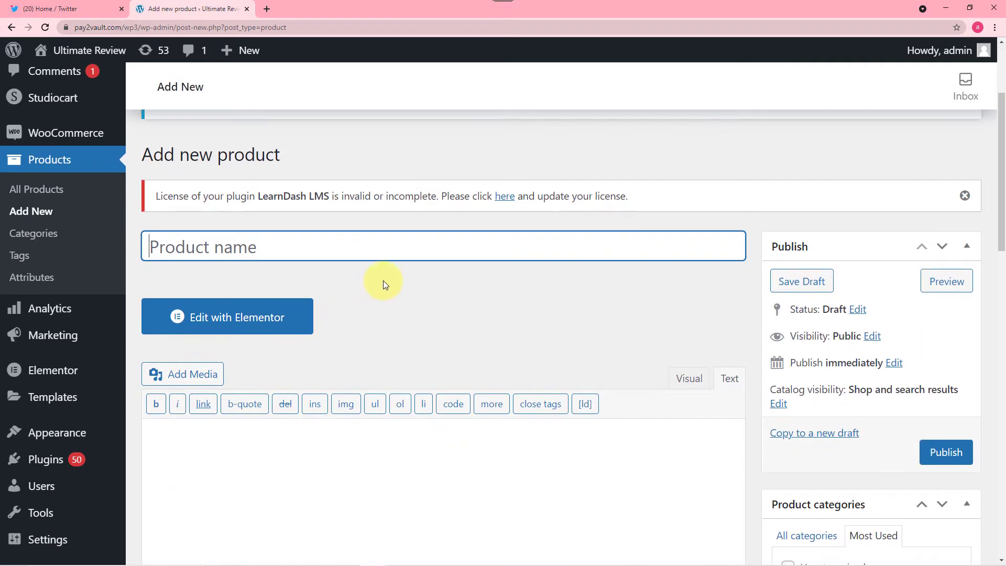
scroll(430, 307, down, 5)
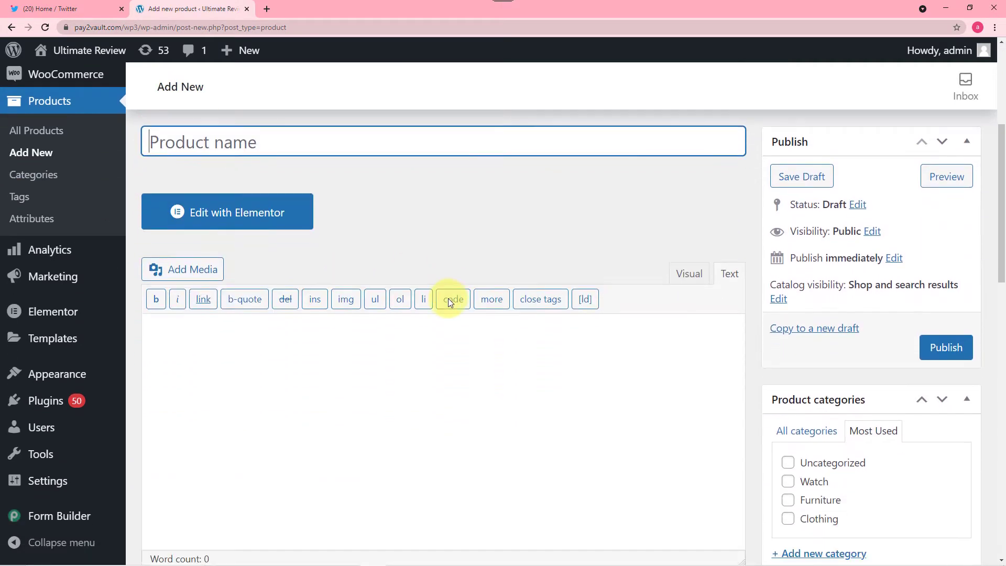
scroll(351, 283, down, 5)
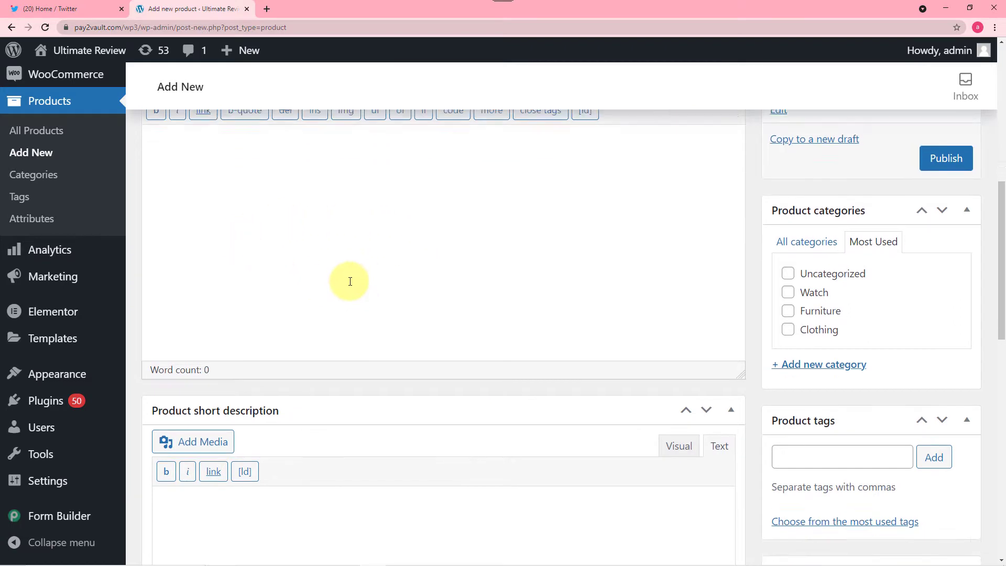
scroll(444, 331, down, 9)
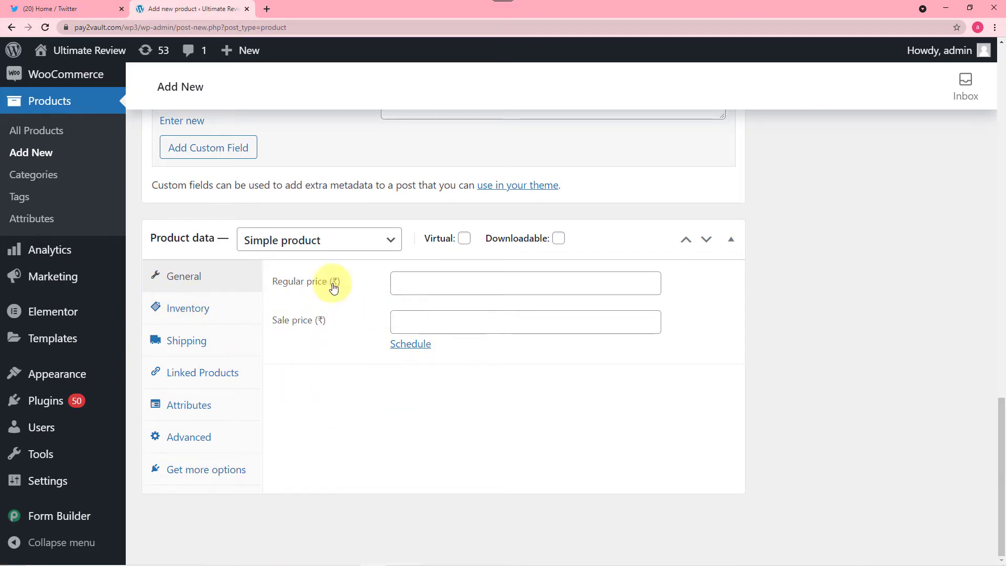
scroll(460, 320, up, 8)
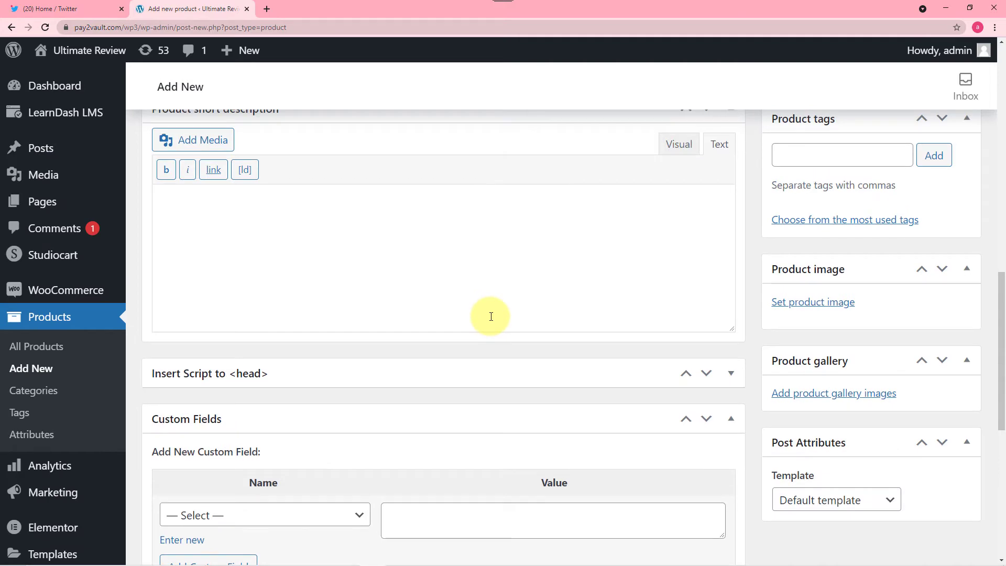
scroll(475, 300, up, 10)
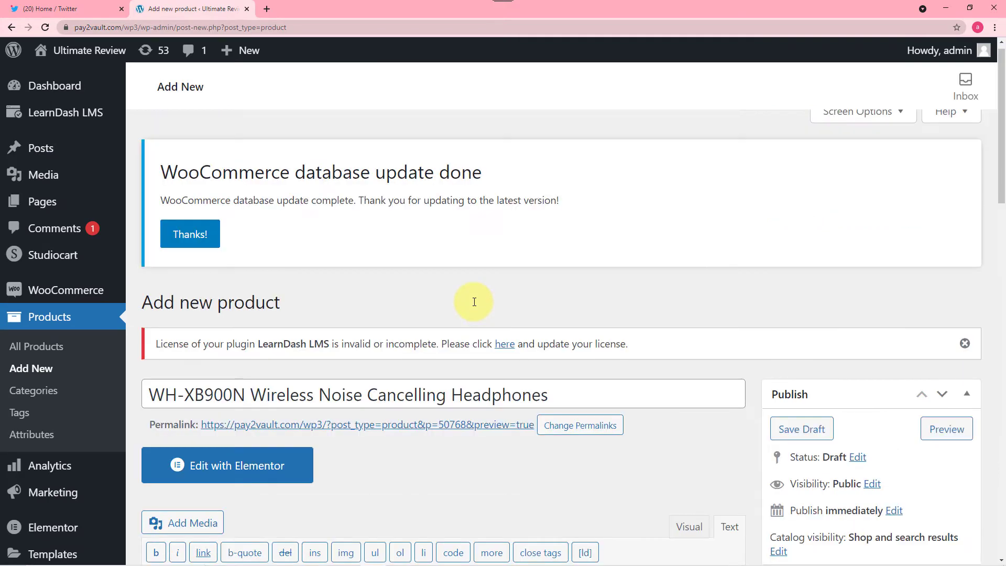
scroll(473, 269, down, 4)
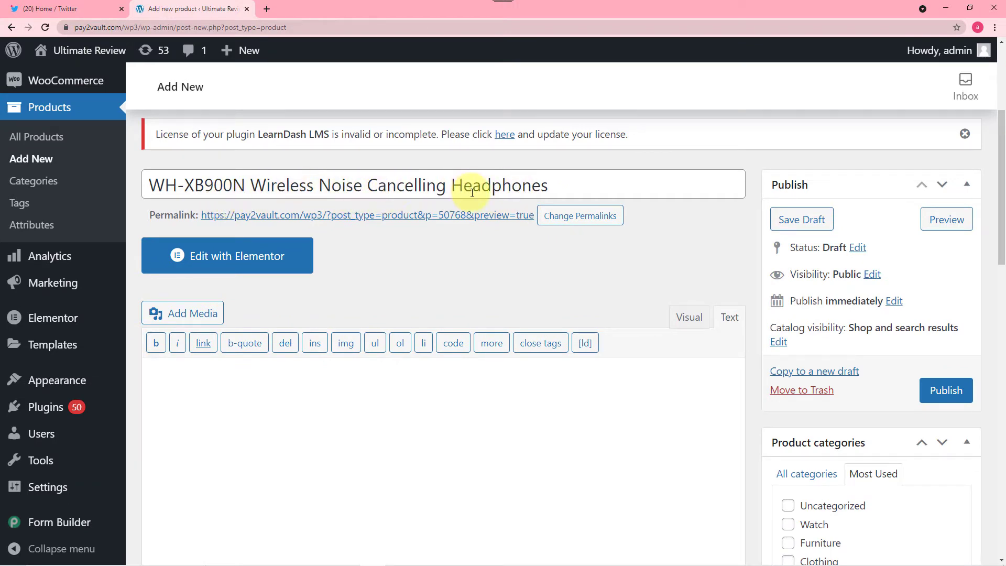
scroll(447, 225, down, 8)
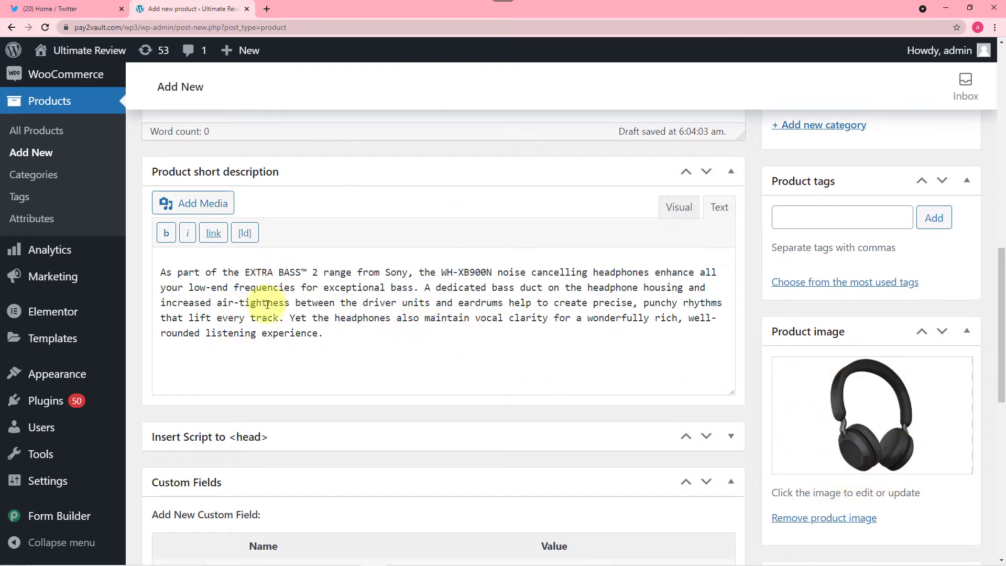
scroll(347, 348, down, 8)
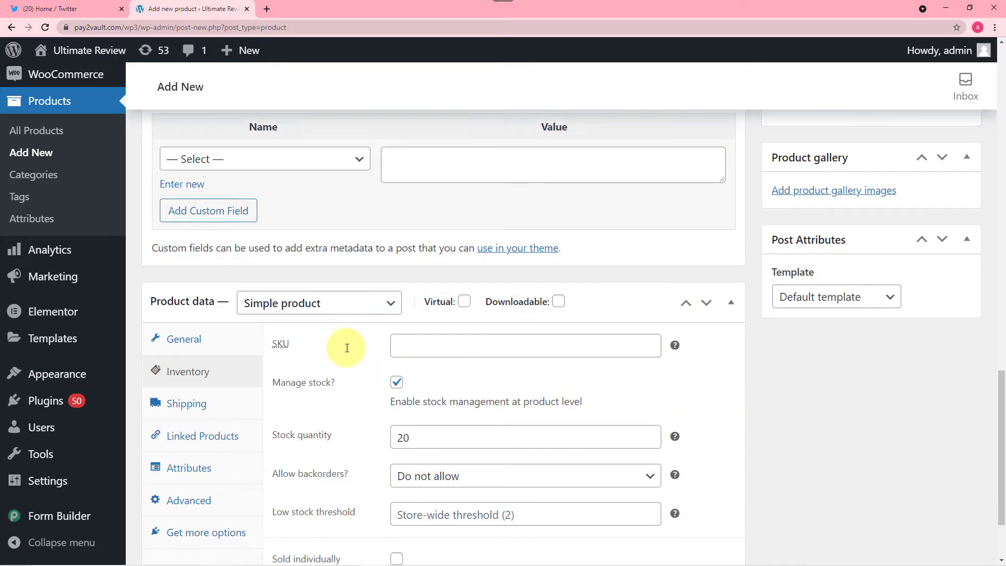
scroll(330, 396, down, 2)
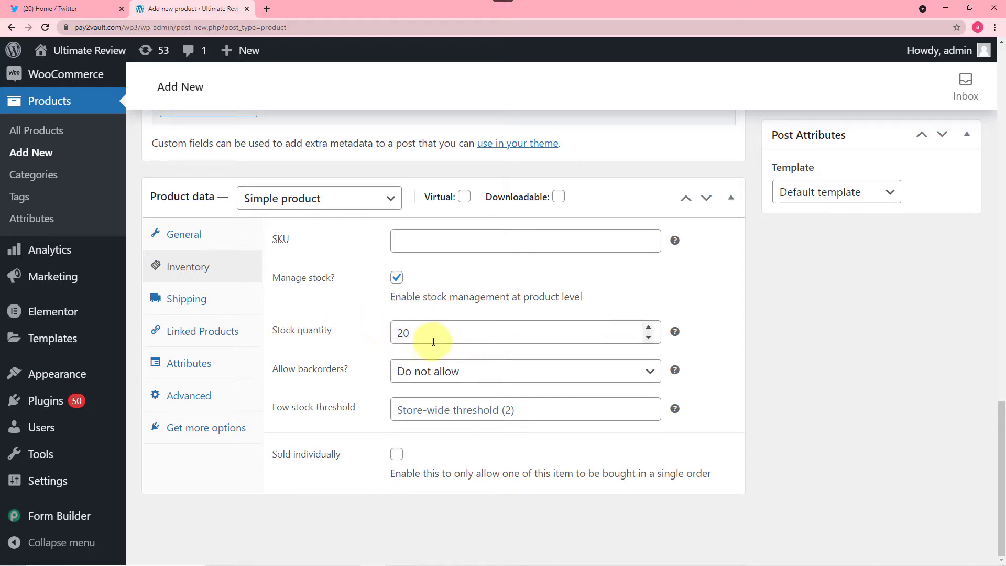
scroll(440, 346, up, 5)
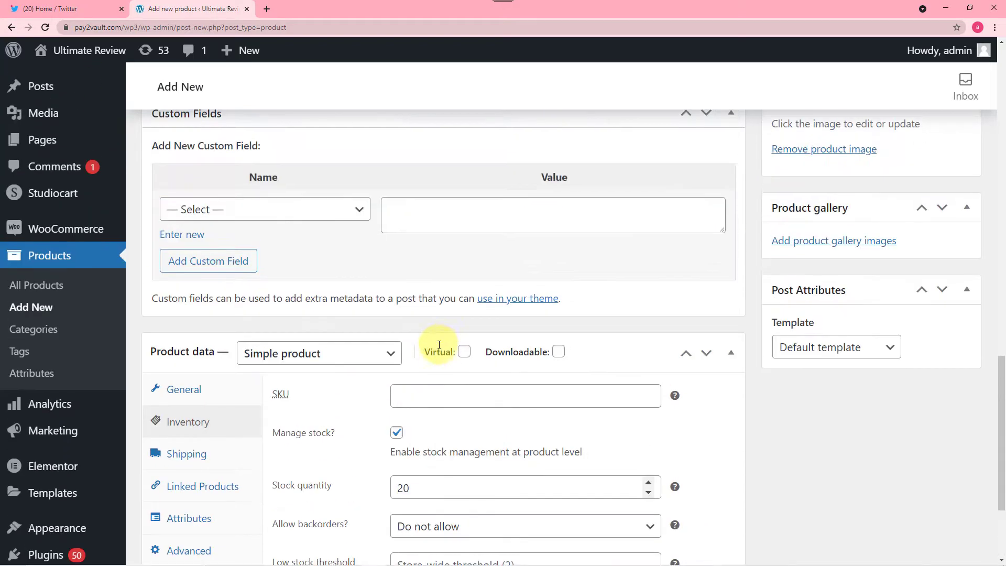
scroll(419, 338, down, 2)
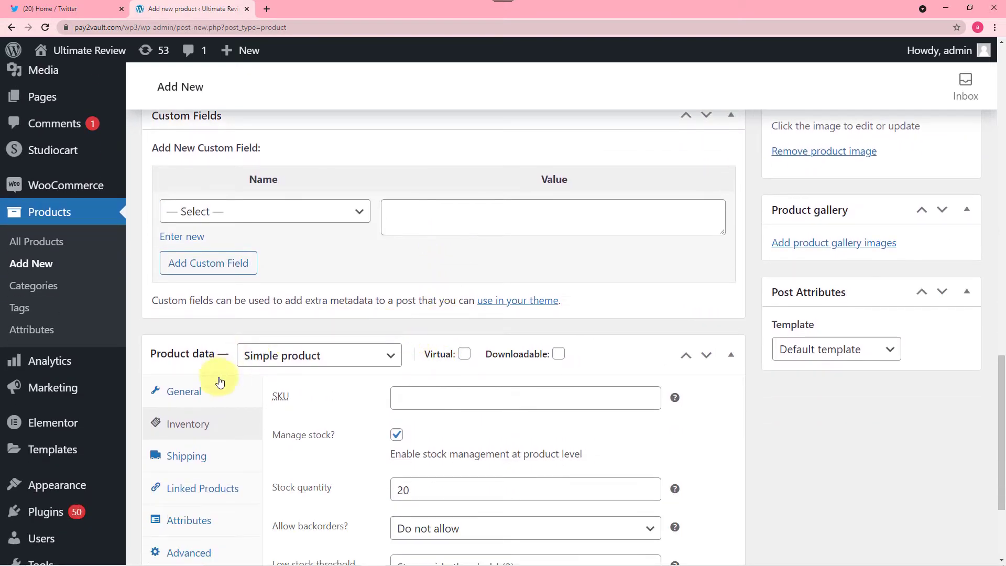
Set regular price 15000 and sale price 10000, then publish the headphones product
click(191, 391)
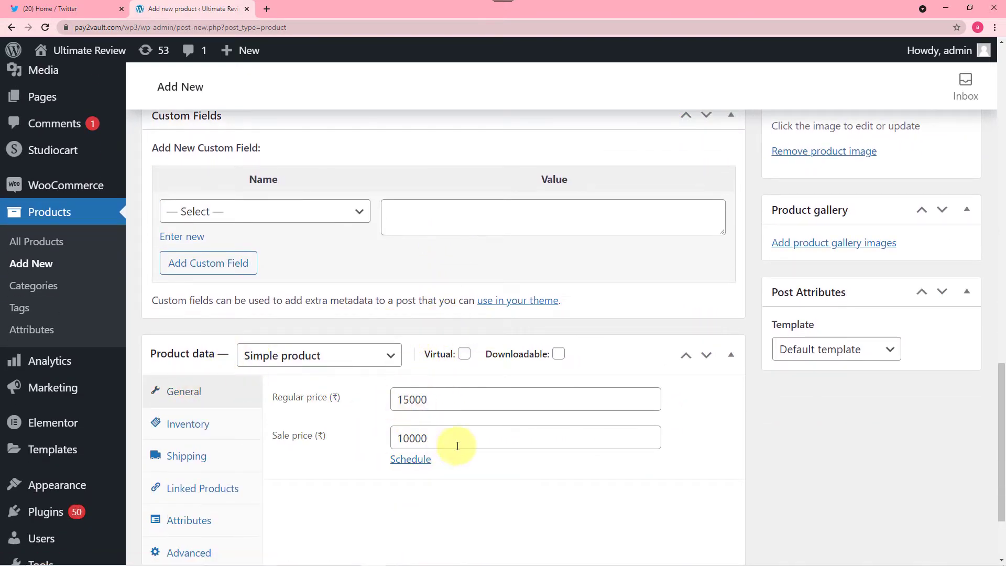
scroll(785, 423, up, 5)
scroll(949, 362, up, 10)
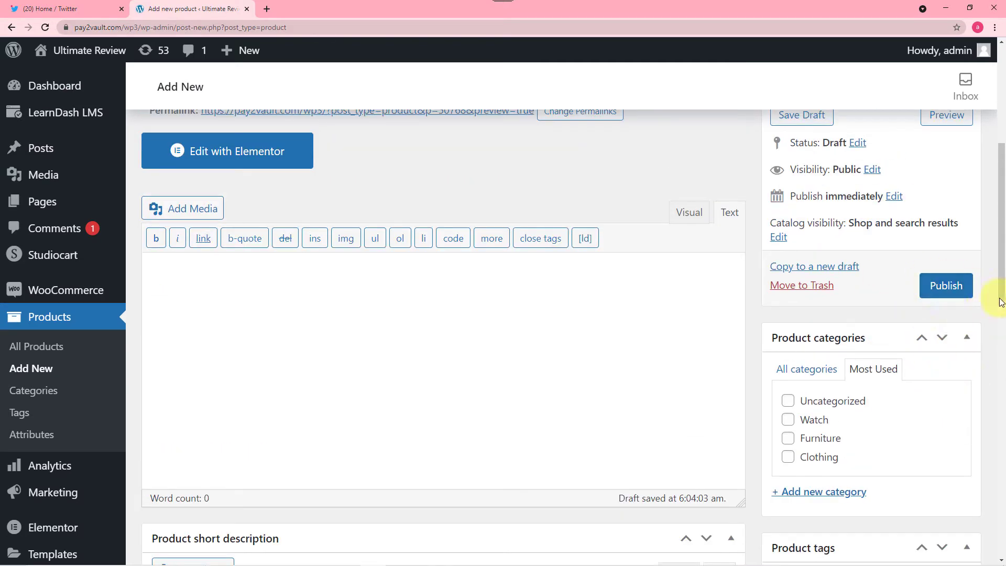
click(932, 288)
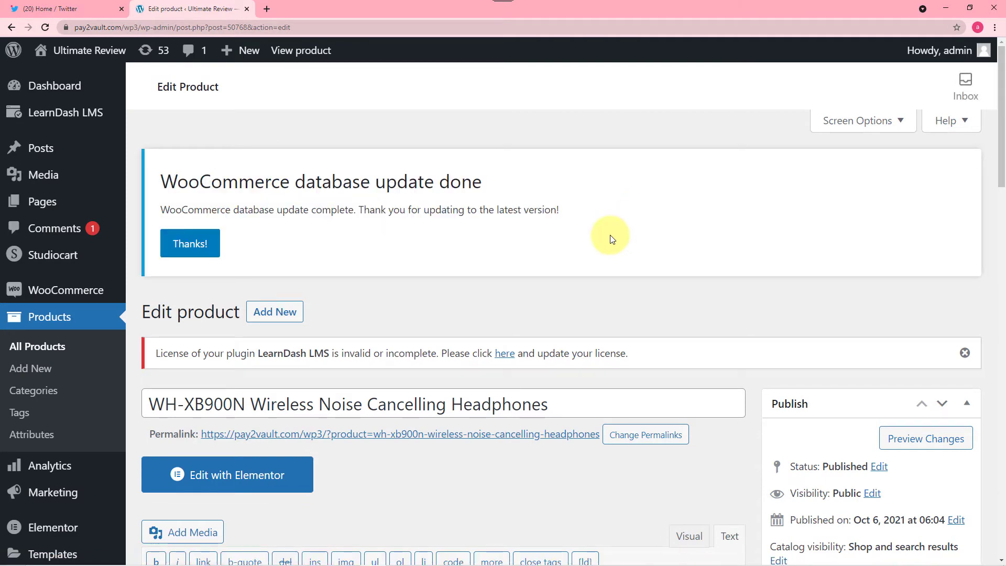
Reload All Products to see the headphones thumbnail, then switch to the Twitter feed
scroll(611, 236, down, 3)
scroll(588, 247, up, 3)
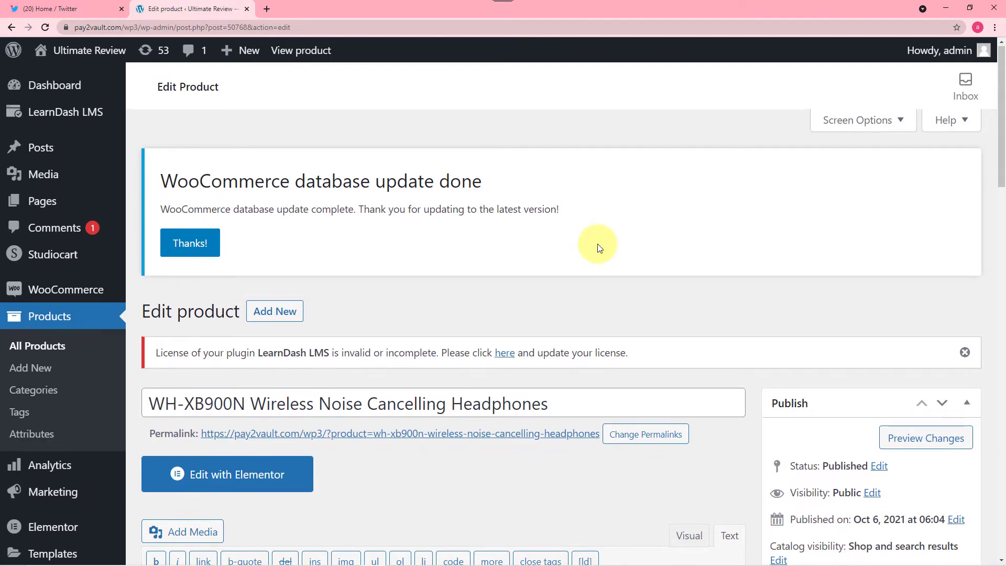
scroll(599, 244, down, 3)
scroll(598, 244, down, 3)
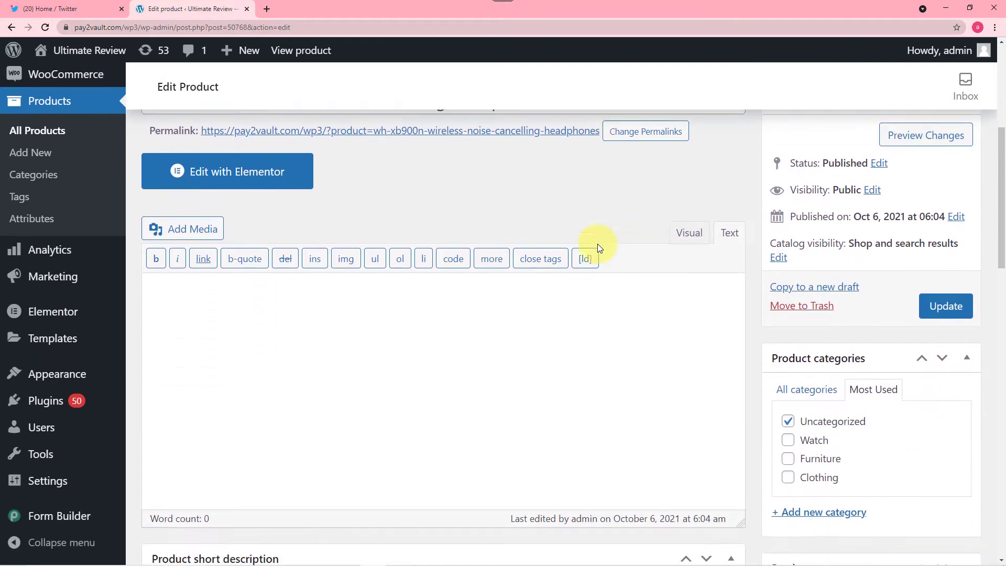
scroll(597, 243, up, 2)
scroll(599, 246, down, 2)
scroll(600, 241, up, 2)
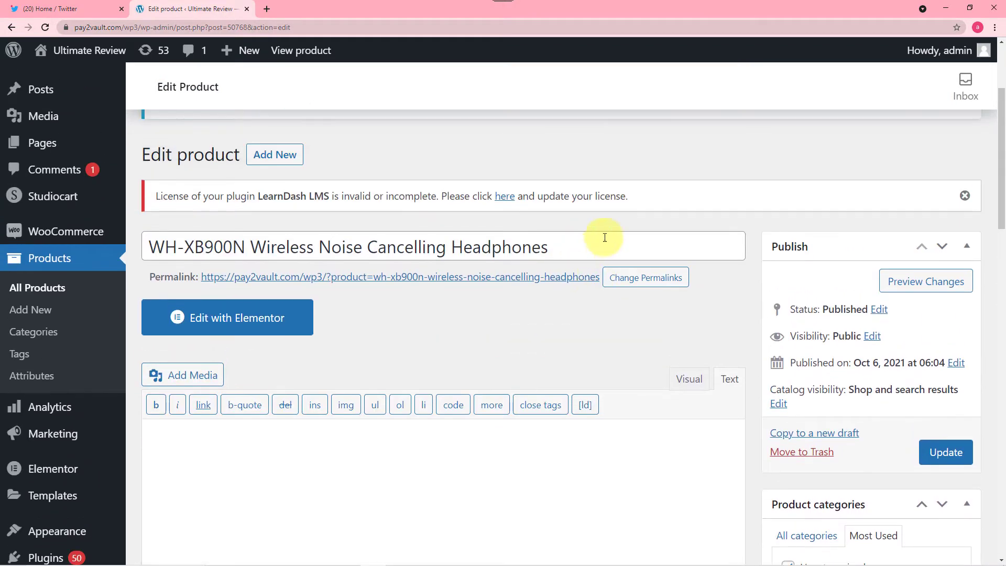
click(39, 295)
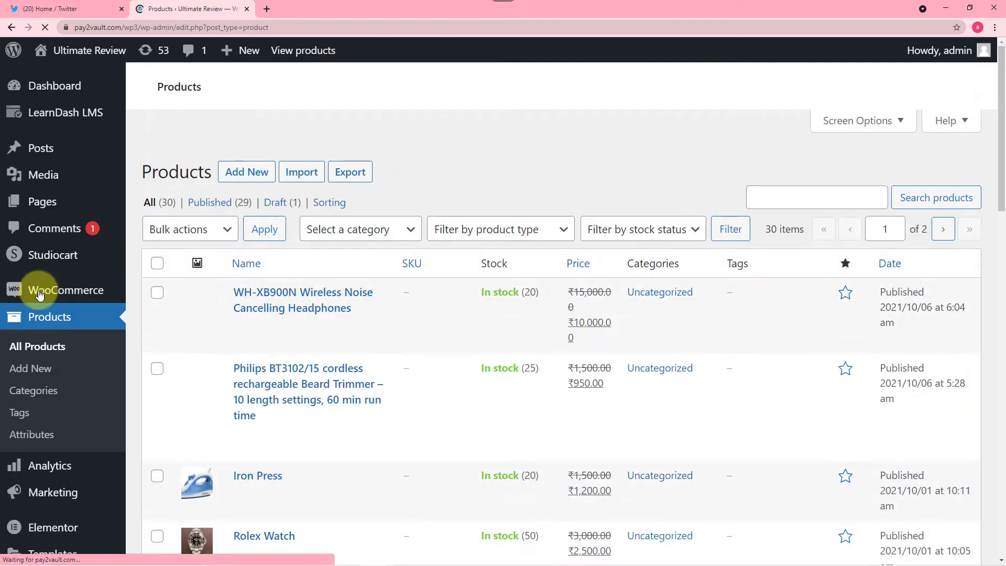
scroll(341, 298, down, 2)
scroll(367, 290, down, 1)
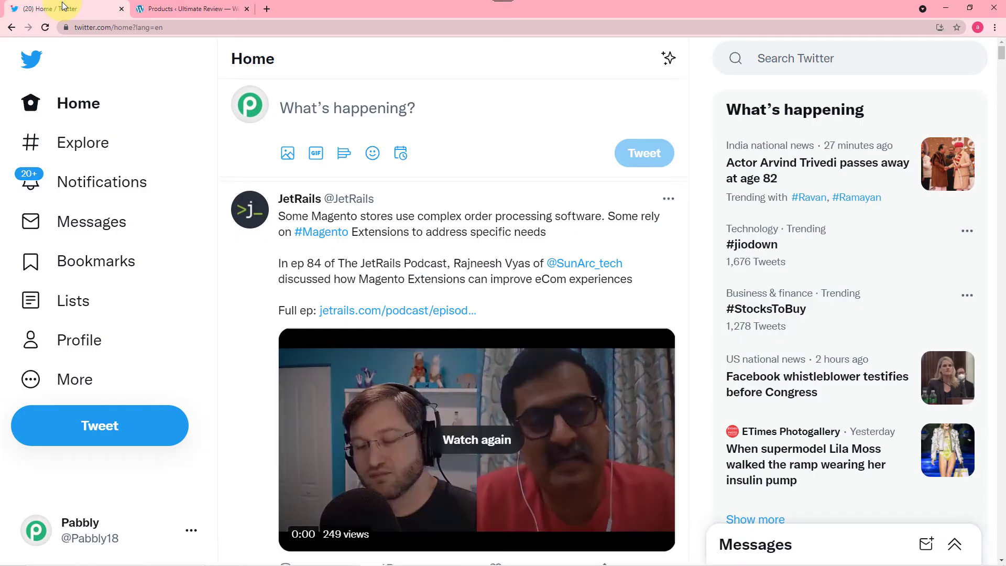
click(65, 8)
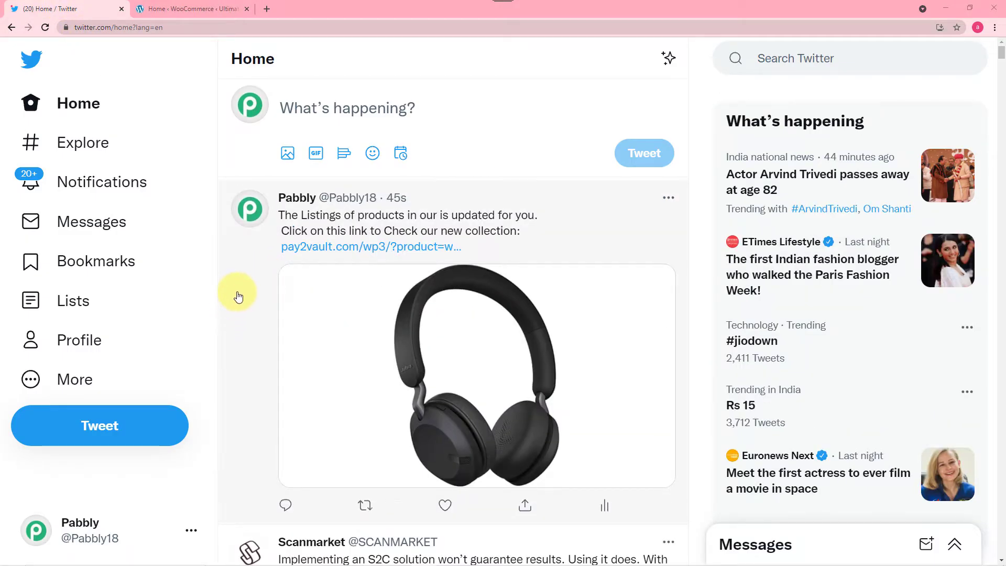
Glance at the WooCommerce admin tab and return to the Twitter feed
scroll(239, 298, down, 1)
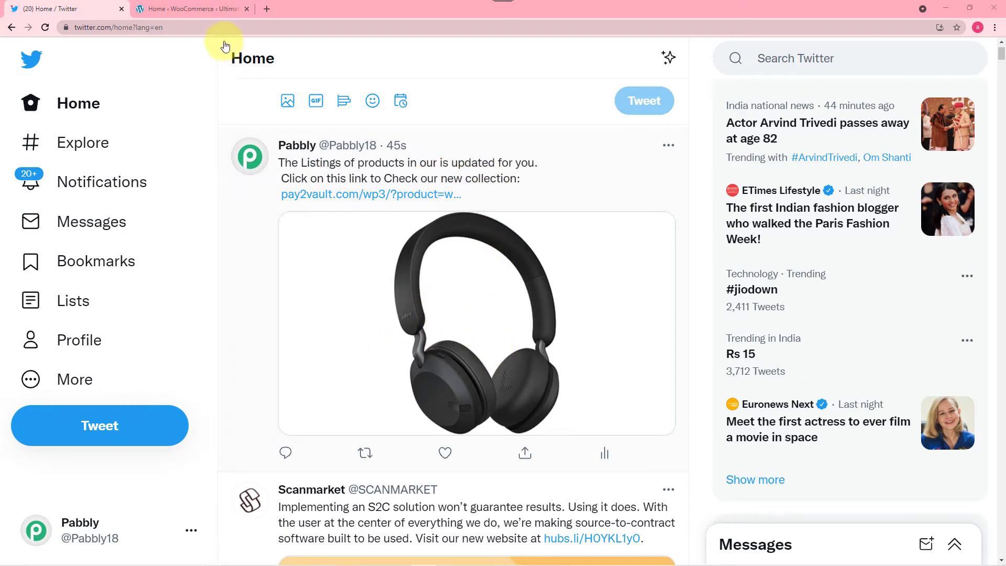
click(213, 12)
scroll(467, 236, down, 2)
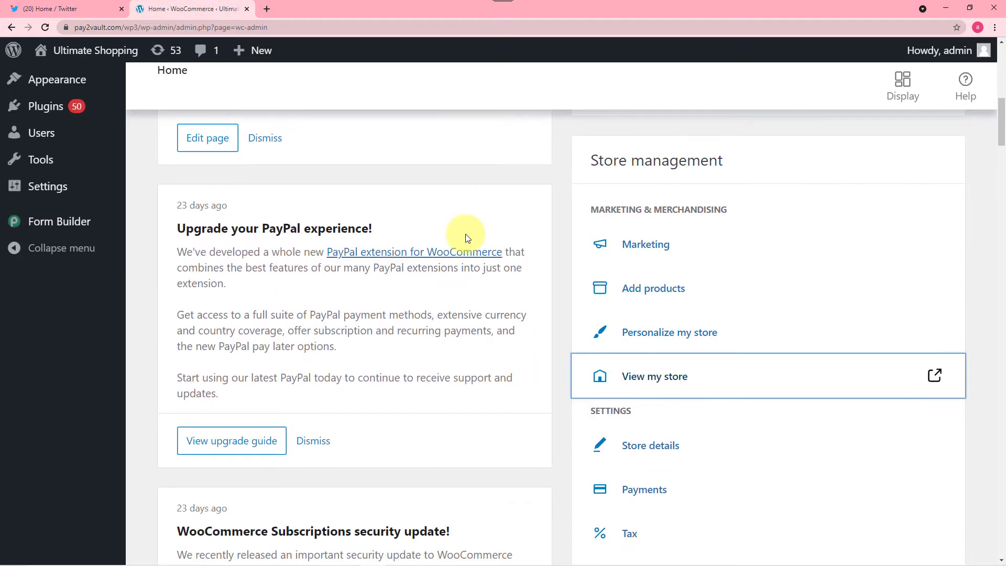
click(50, 9)
Follow the tweet's link to the WH-XB900N headphones page, then return to WooCommerce admin
click(343, 197)
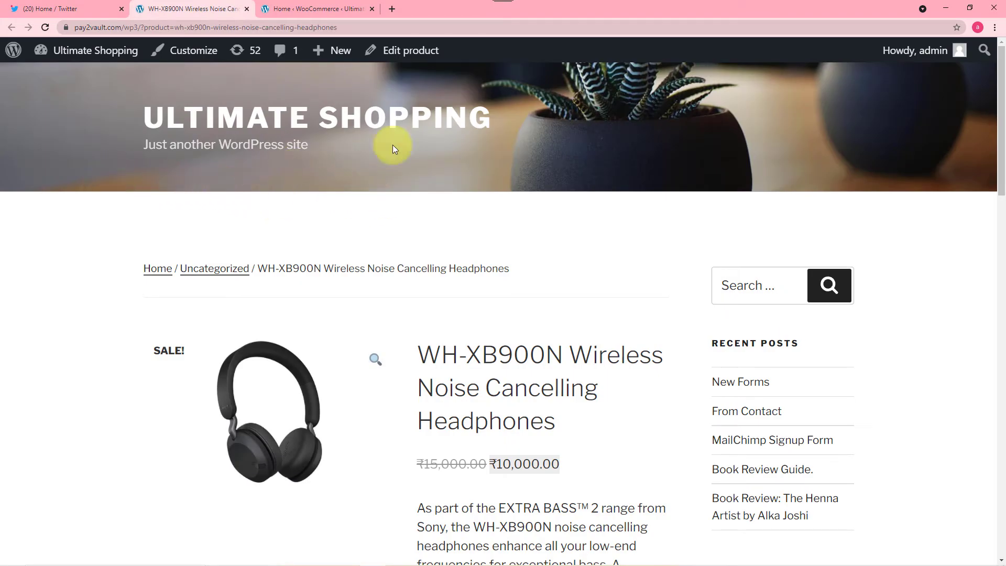
scroll(153, 209, down, 5)
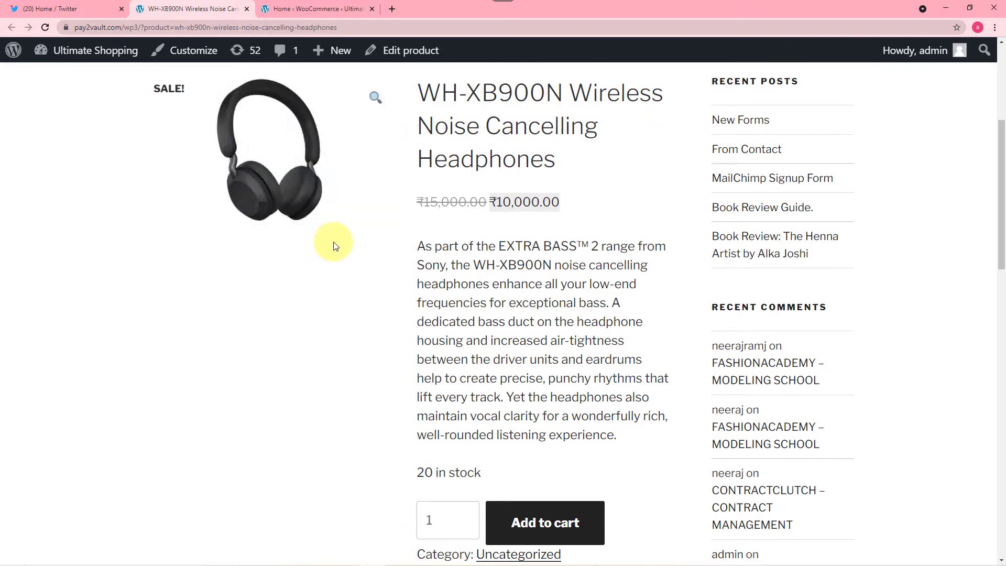
scroll(382, 332, down, 2)
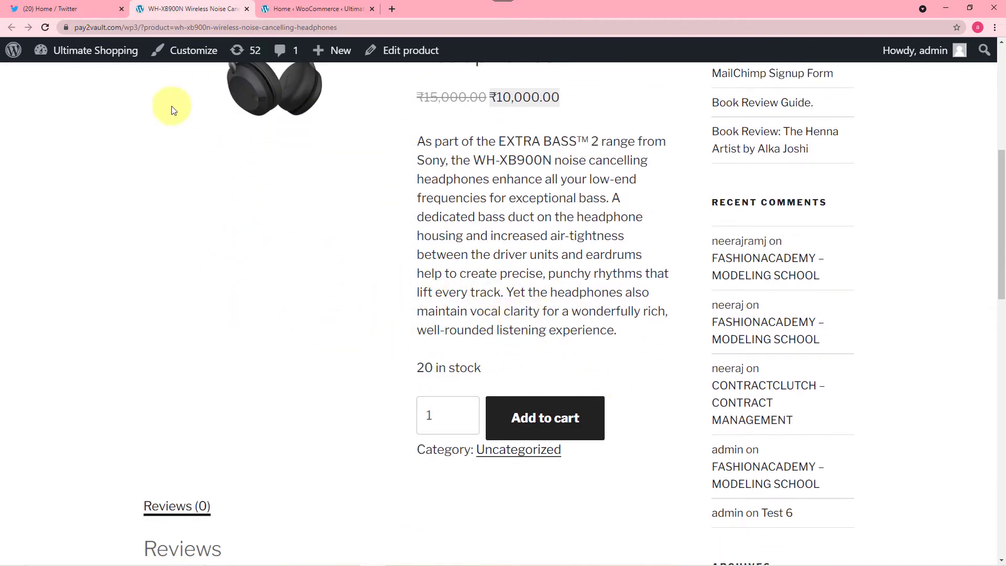
click(87, 8)
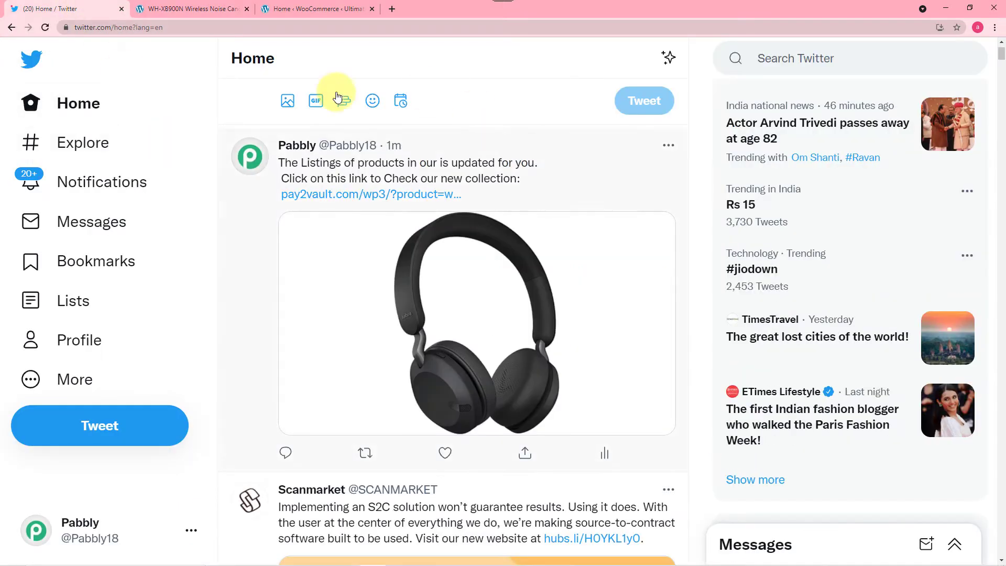
click(302, 9)
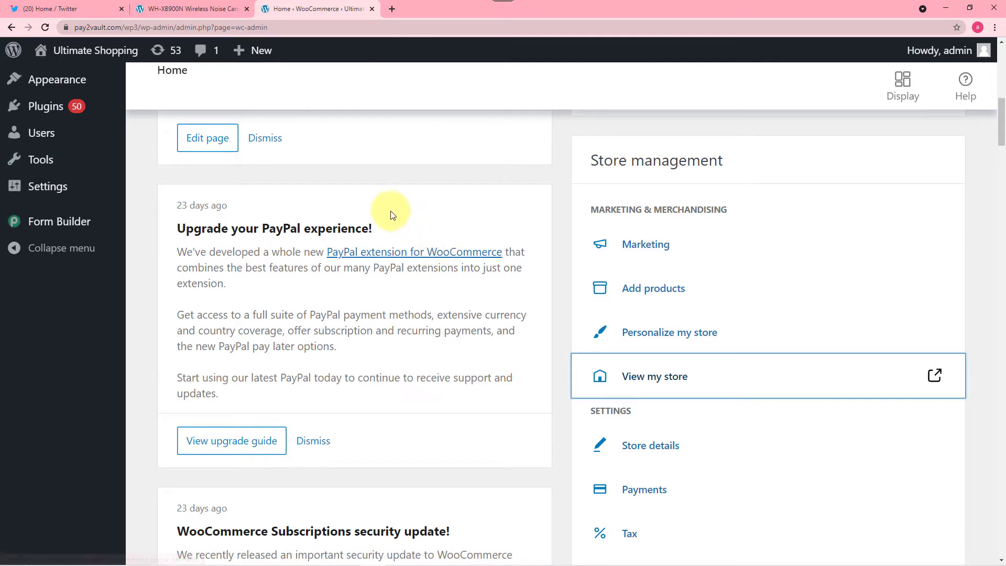
scroll(345, 197, up, 7)
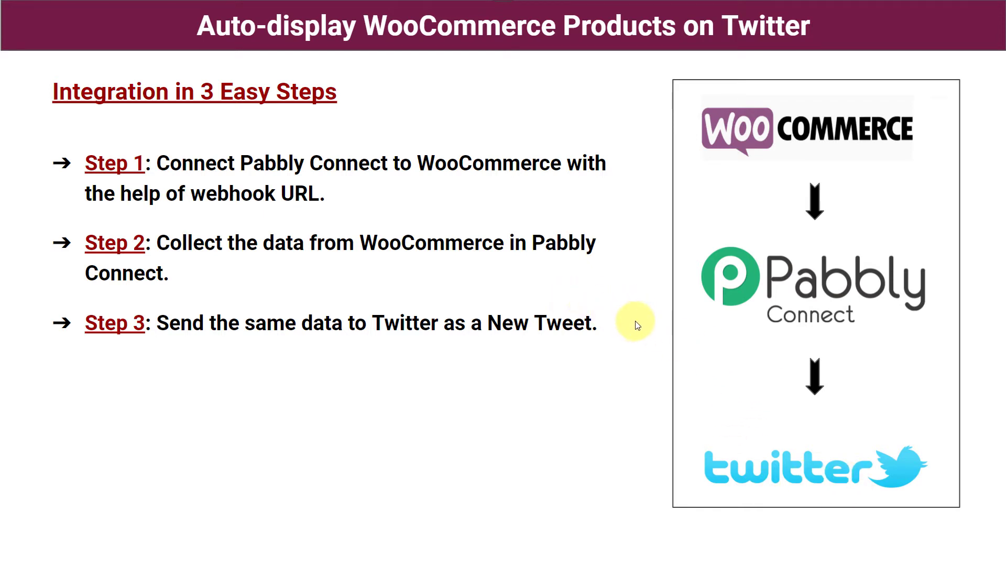
Leave the slideshow and open a new blank browser tab
key(alt+Tab)
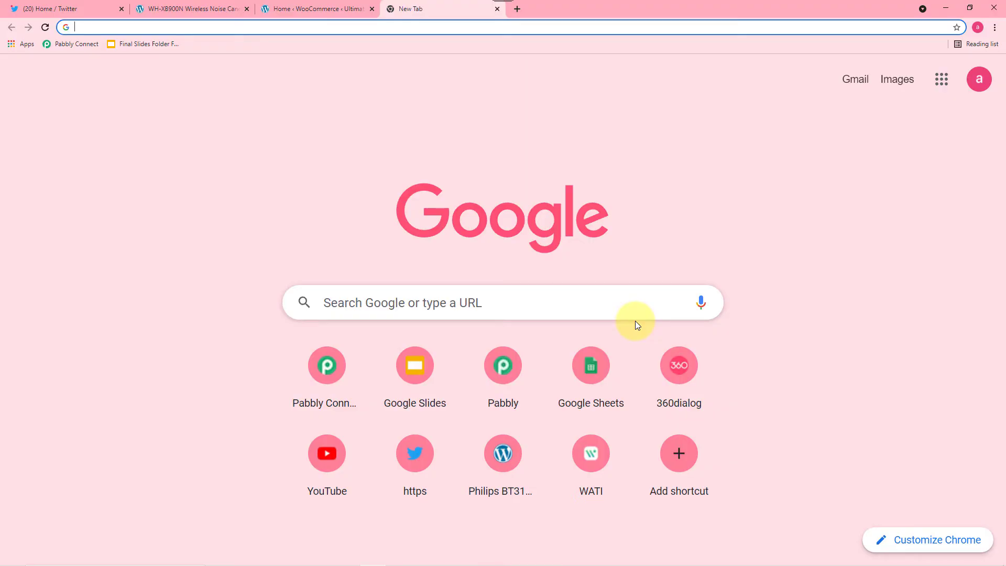
Go to pabbly.com, open the Connect product page, sign in and launch Pabbly Connect
text(pa)
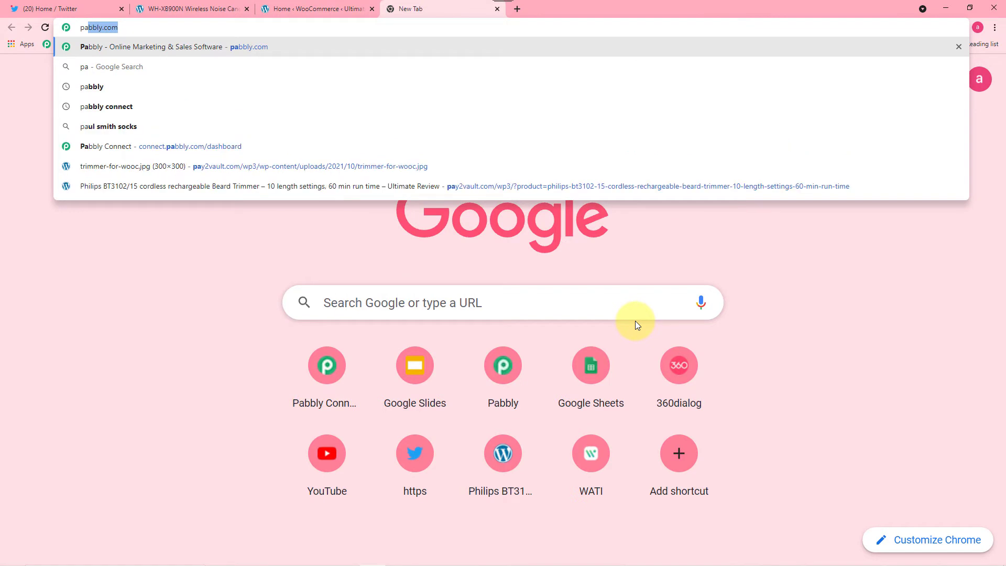
key(Return)
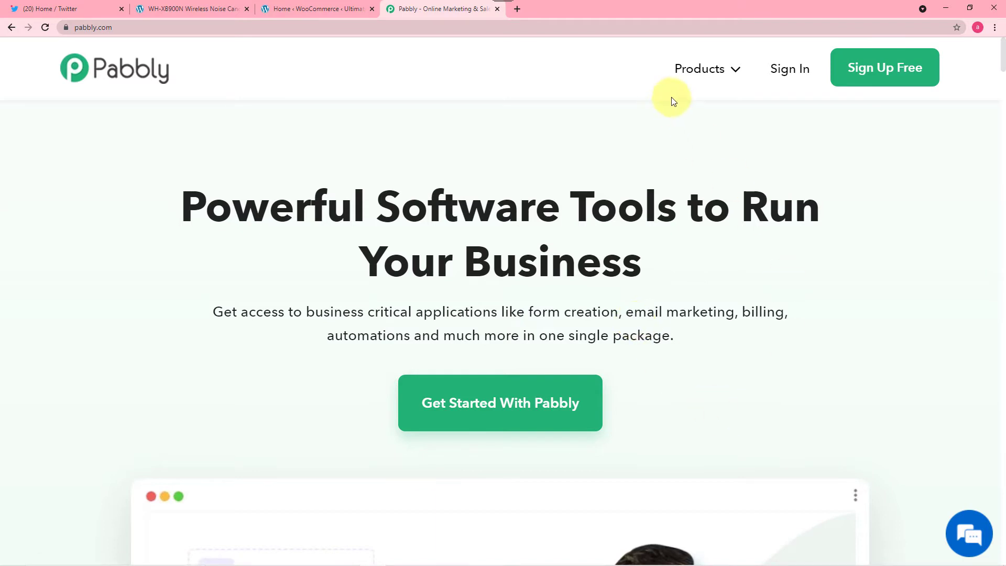
mouse_move(716, 69)
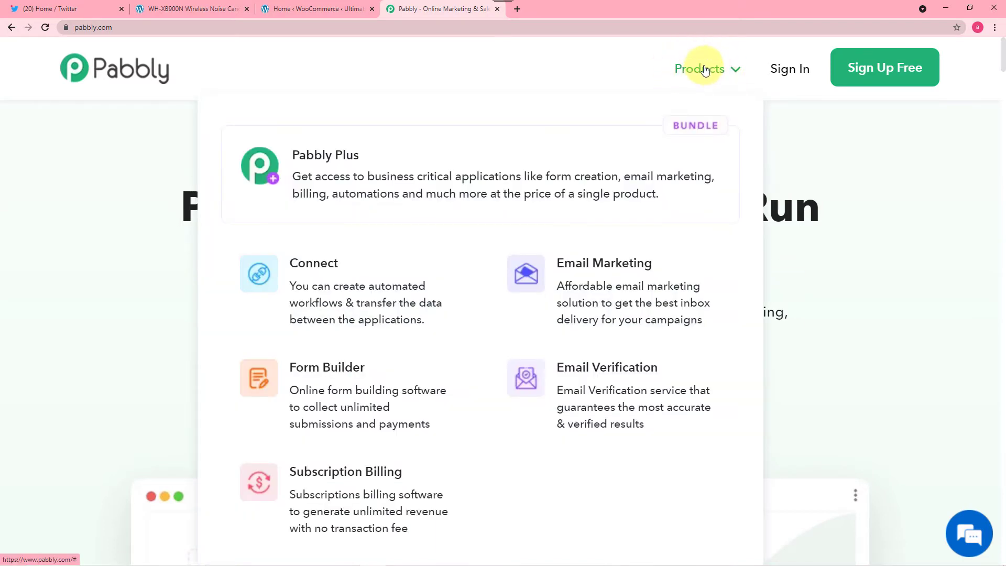
click(312, 275)
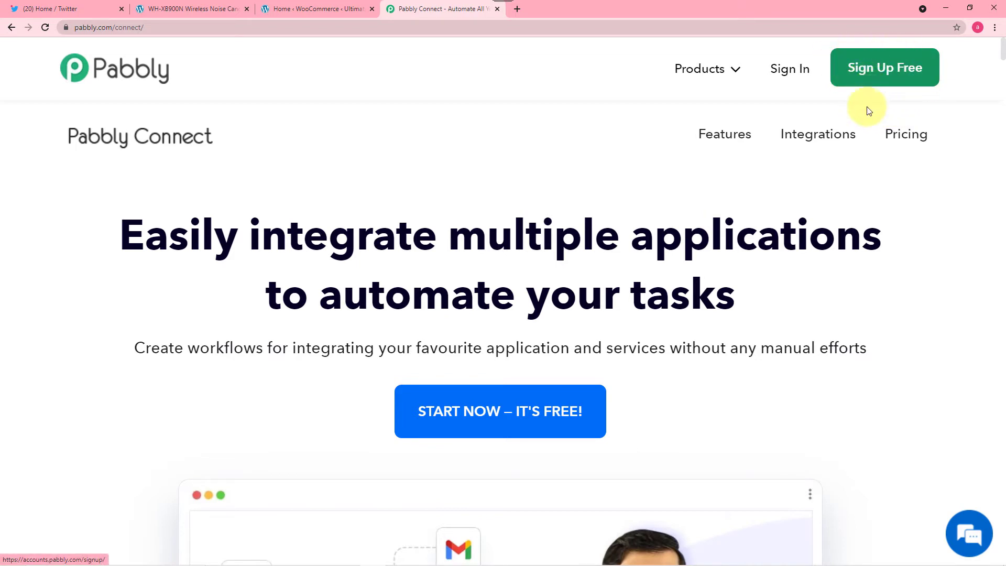
click(792, 72)
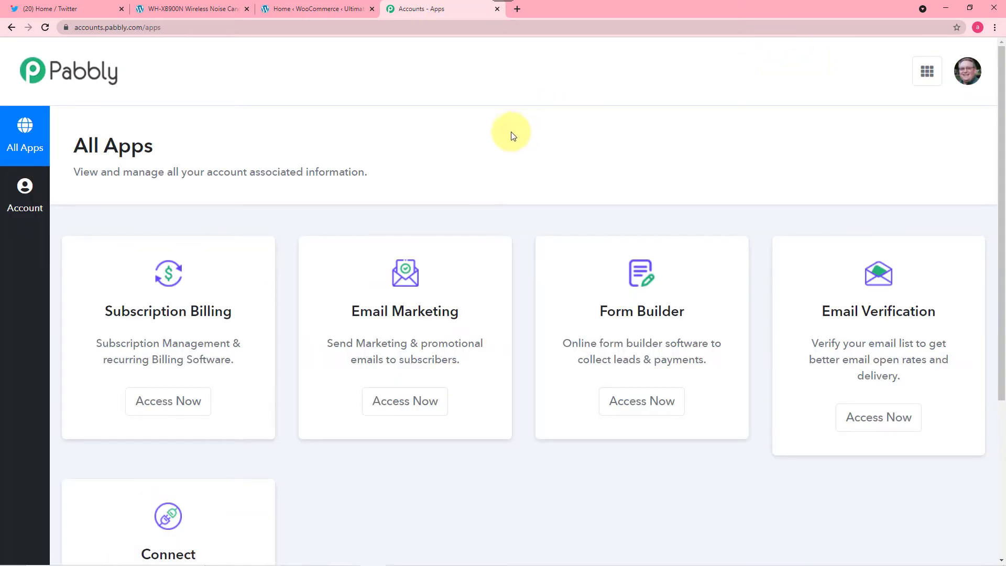
scroll(456, 138, down, 4)
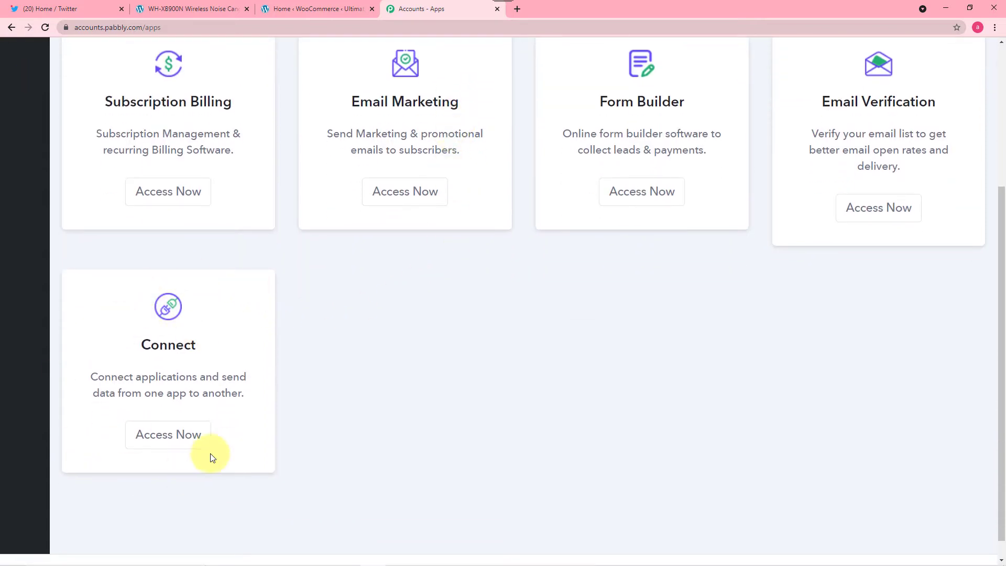
click(182, 444)
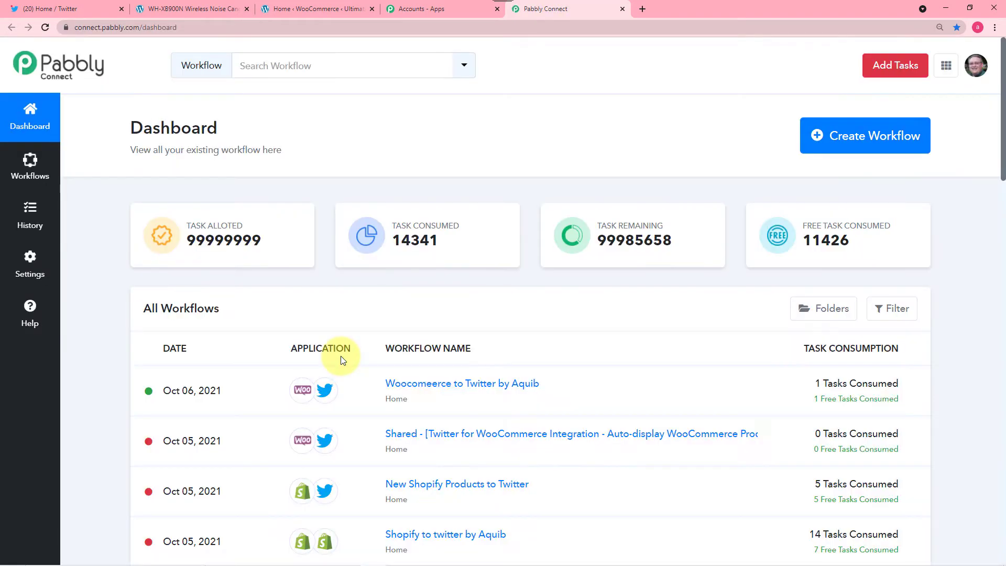
Start a new workflow and paste the name 'WooCommerce Store Products to Twitter Handle'
scroll(257, 325, down, 1)
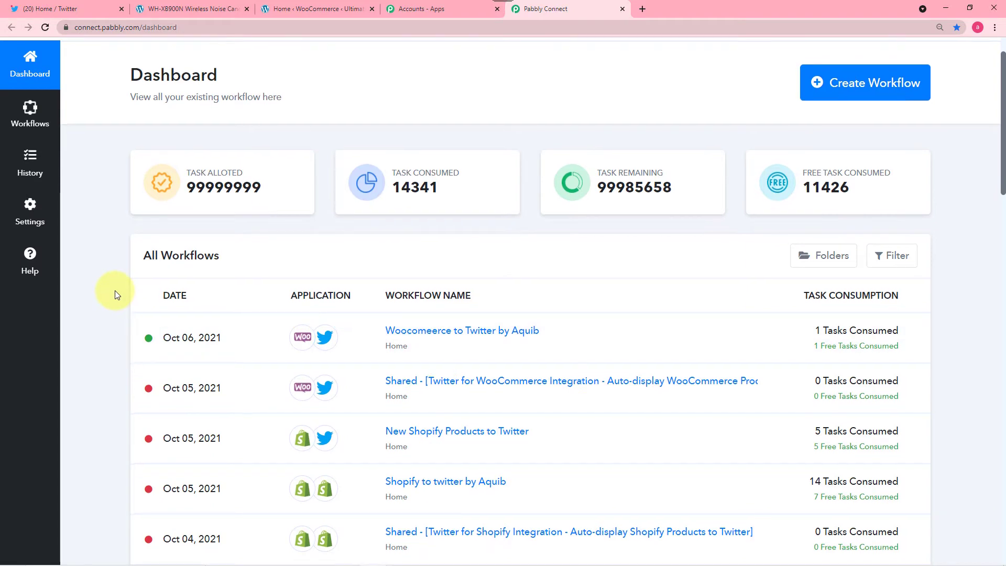
scroll(115, 290, down, 4)
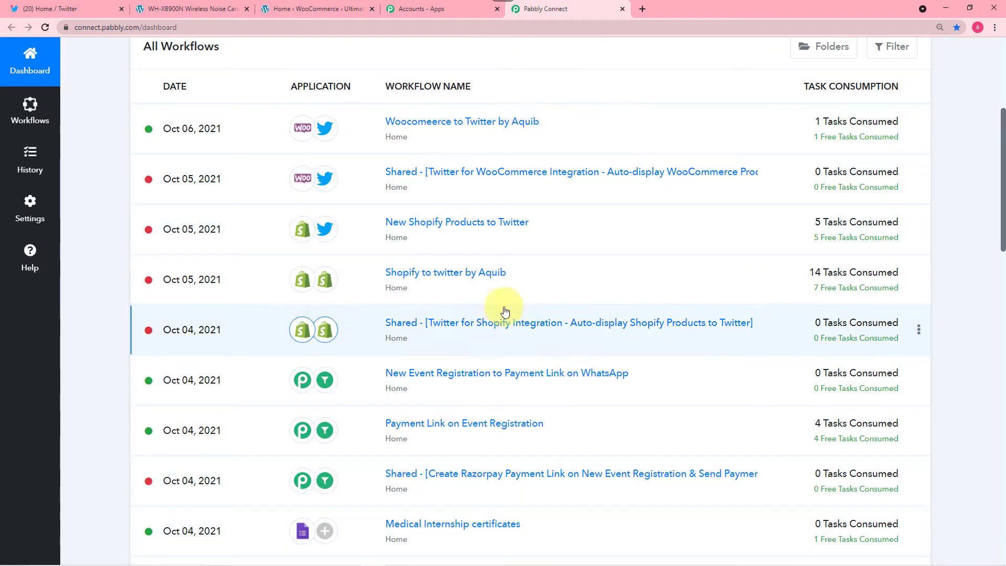
scroll(494, 231, up, 4)
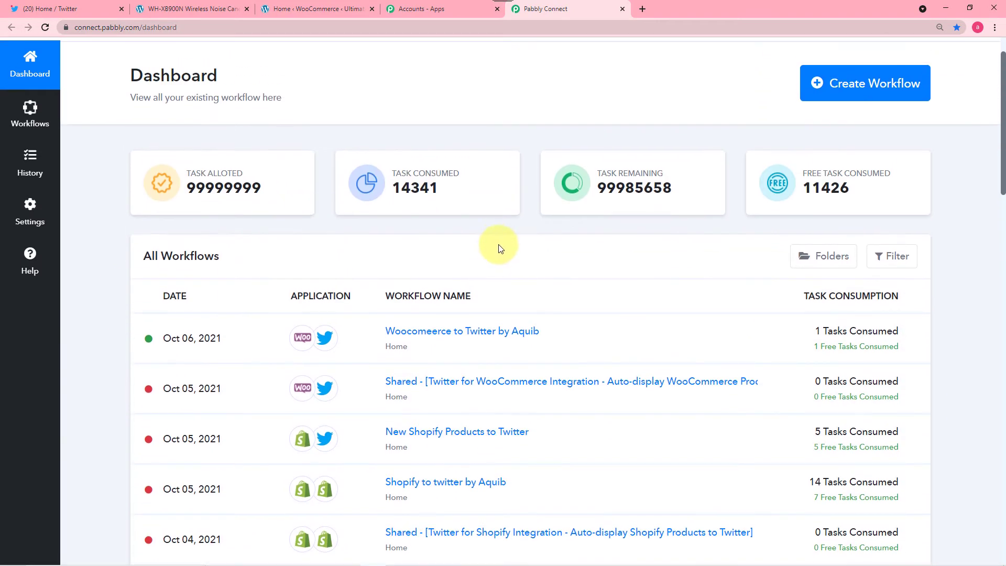
scroll(502, 245, up, 2)
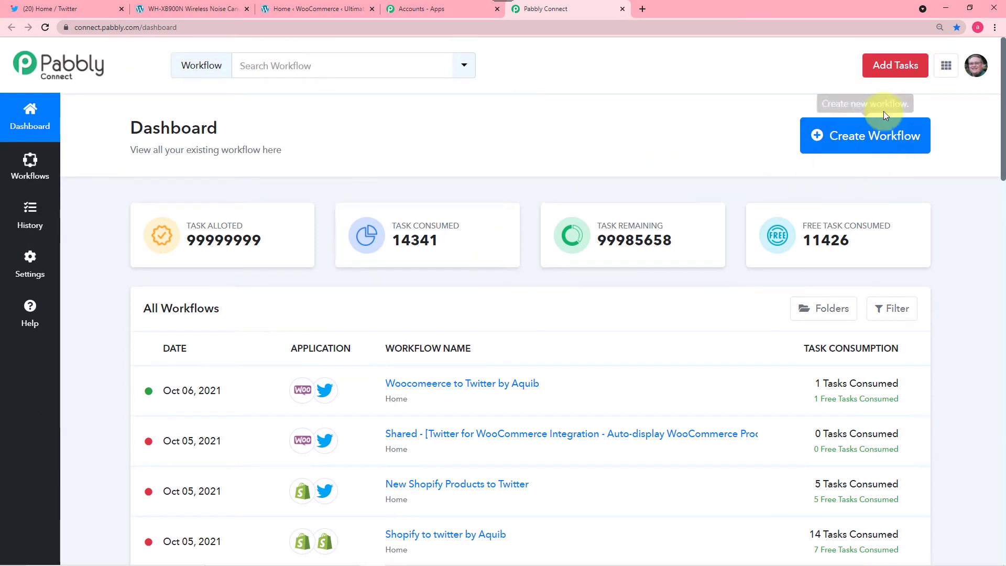
click(870, 145)
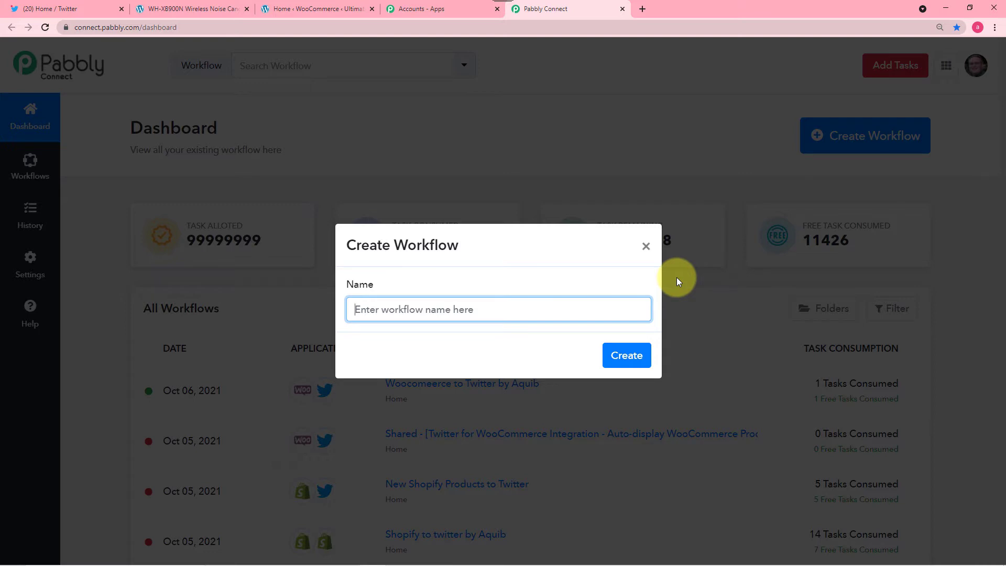
text(WooCommerce Store Products to Twitter Handle)
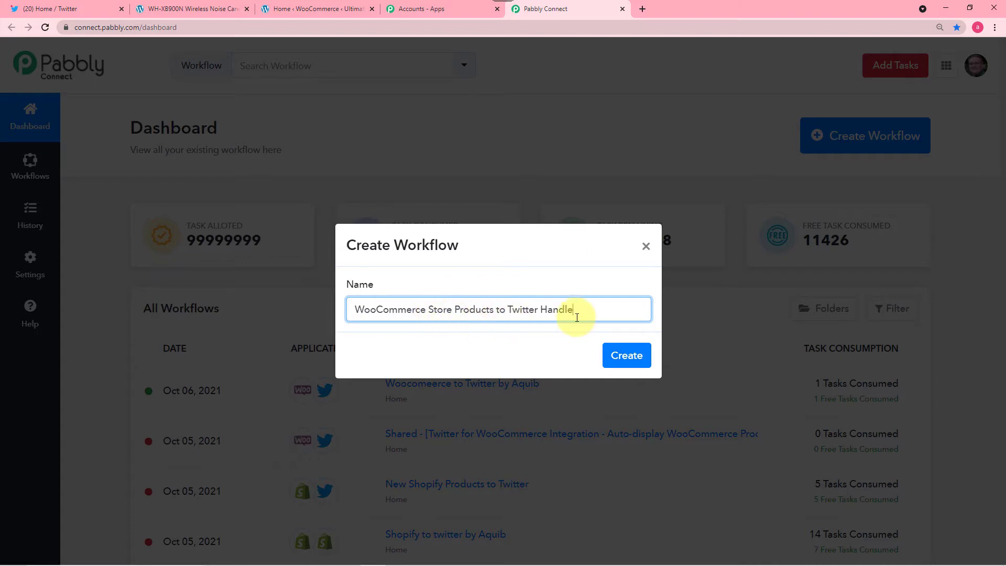
Create the workflow and pick WooCommerce as the trigger app via the 'wo' search
click(627, 357)
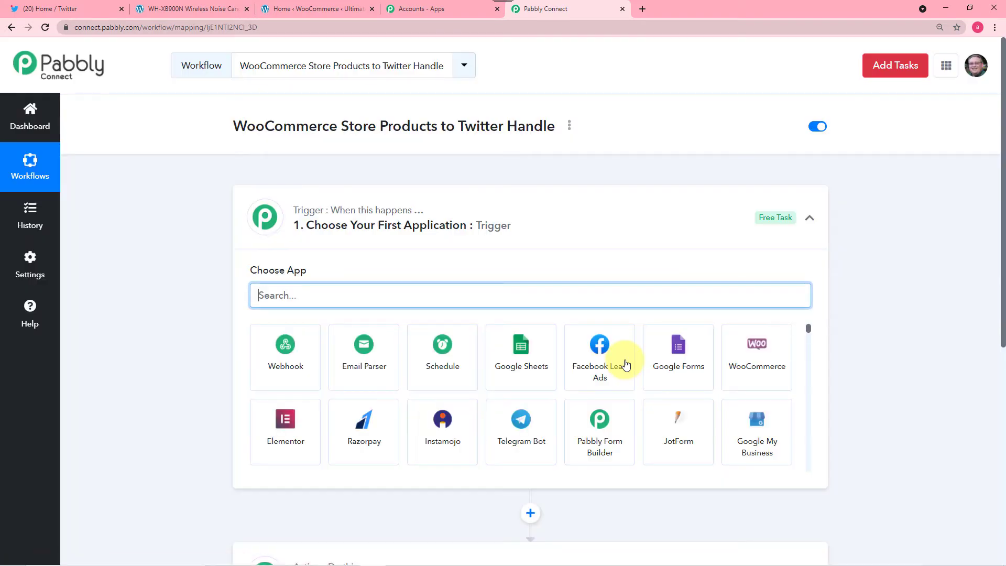
click(810, 218)
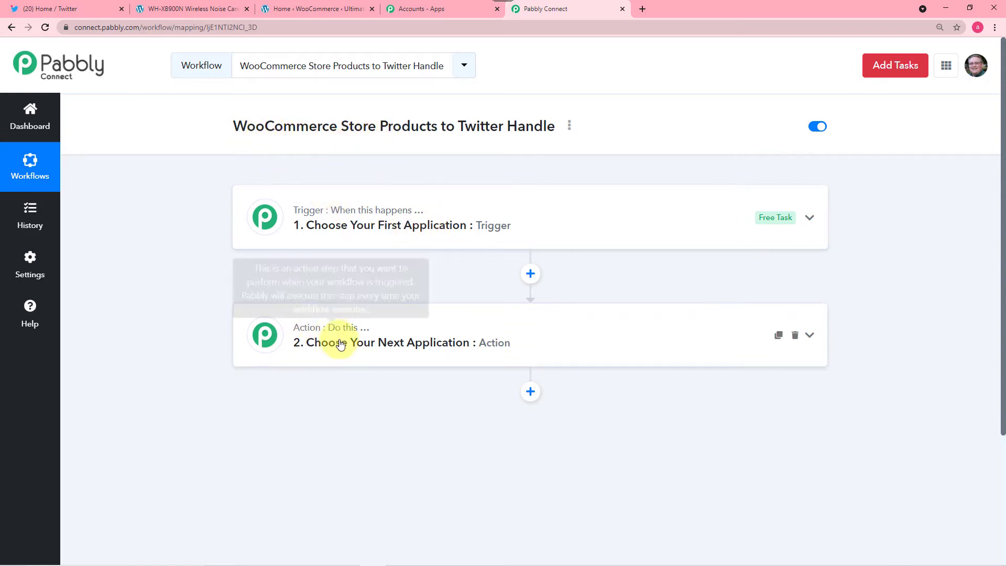
mouse_move(315, 299)
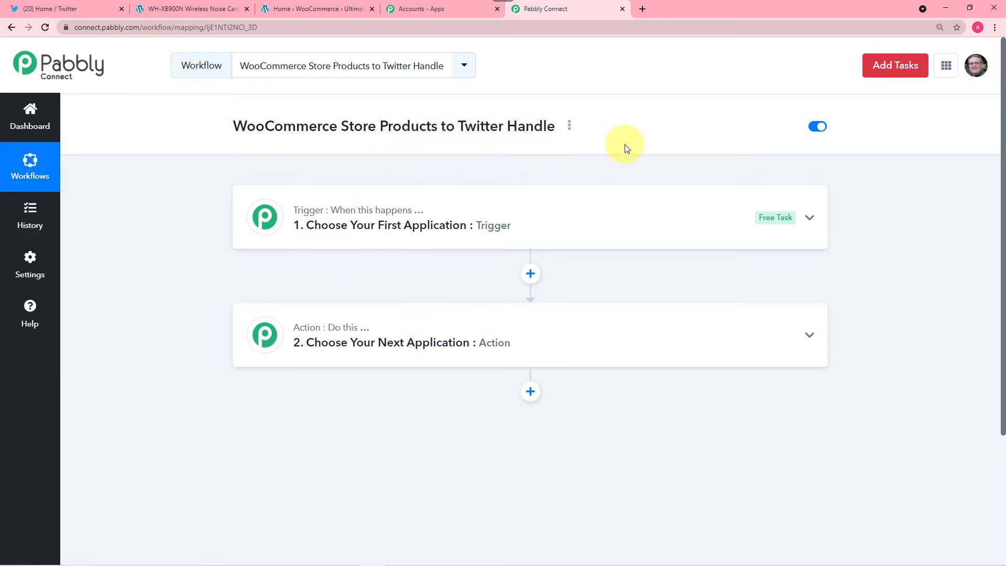
click(363, 227)
scroll(361, 225, down, 1)
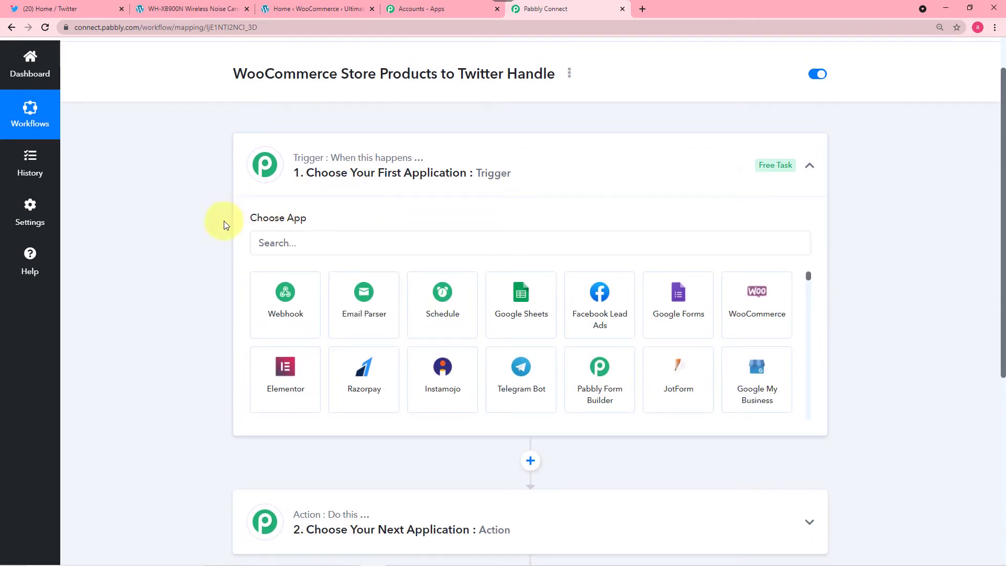
click(325, 248)
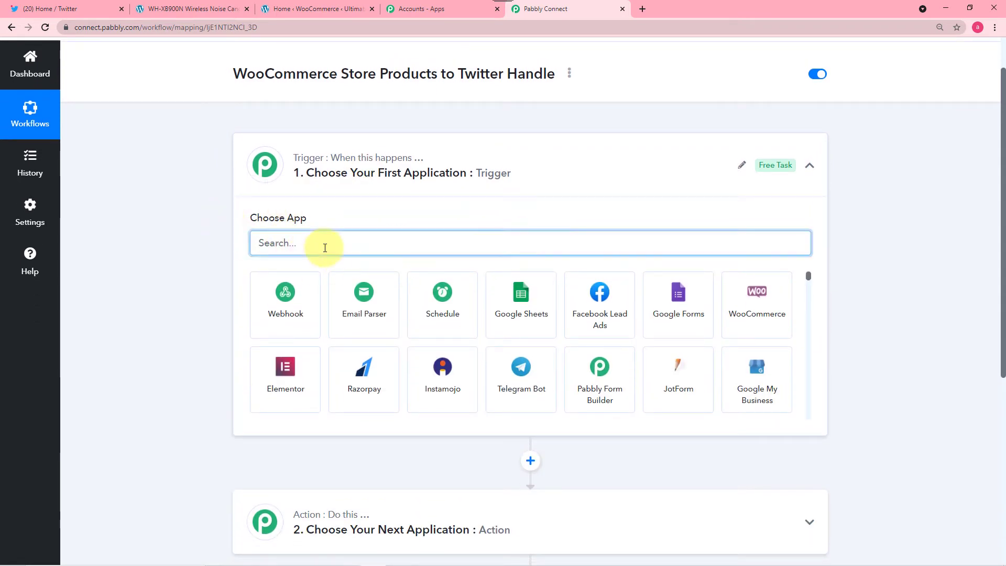
text(wo)
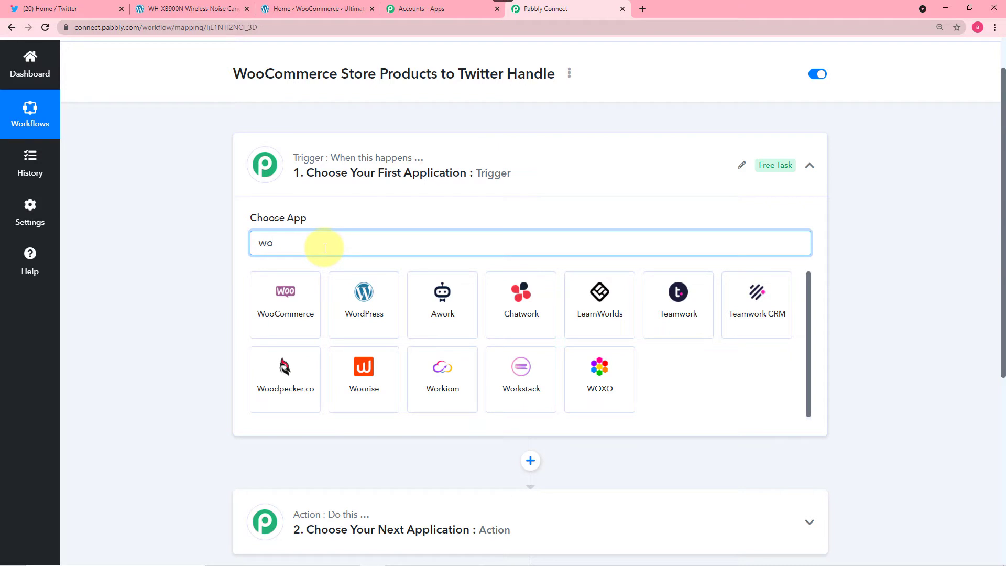
click(285, 296)
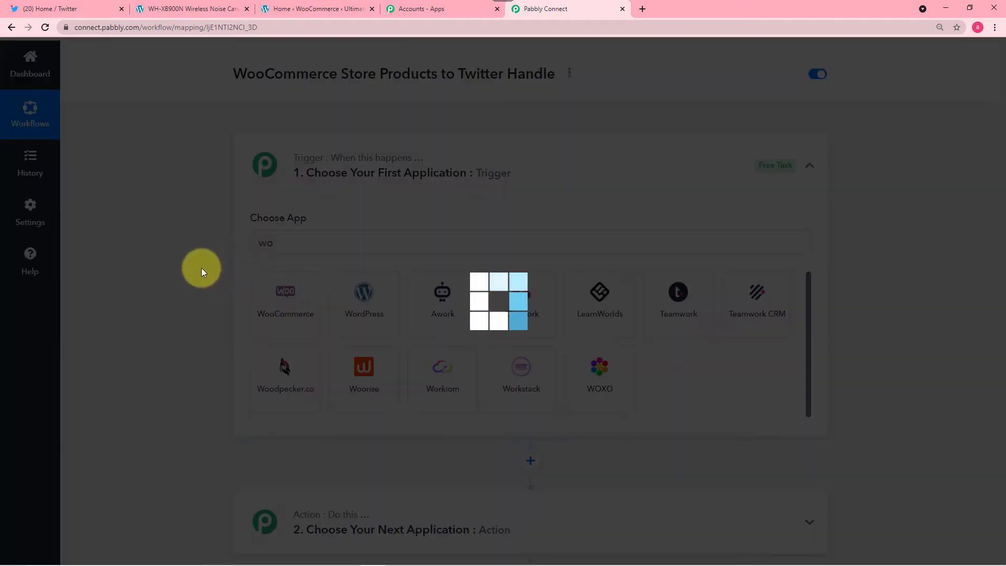
scroll(201, 271, down, 1)
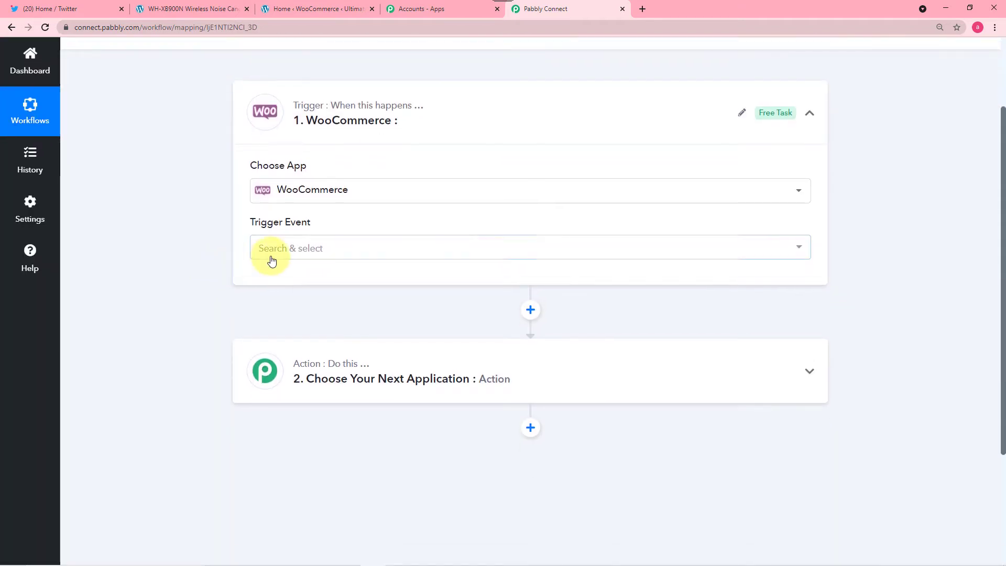
Choose New Product Created as the WooCommerce trigger event
click(283, 254)
scroll(355, 388, down, 3)
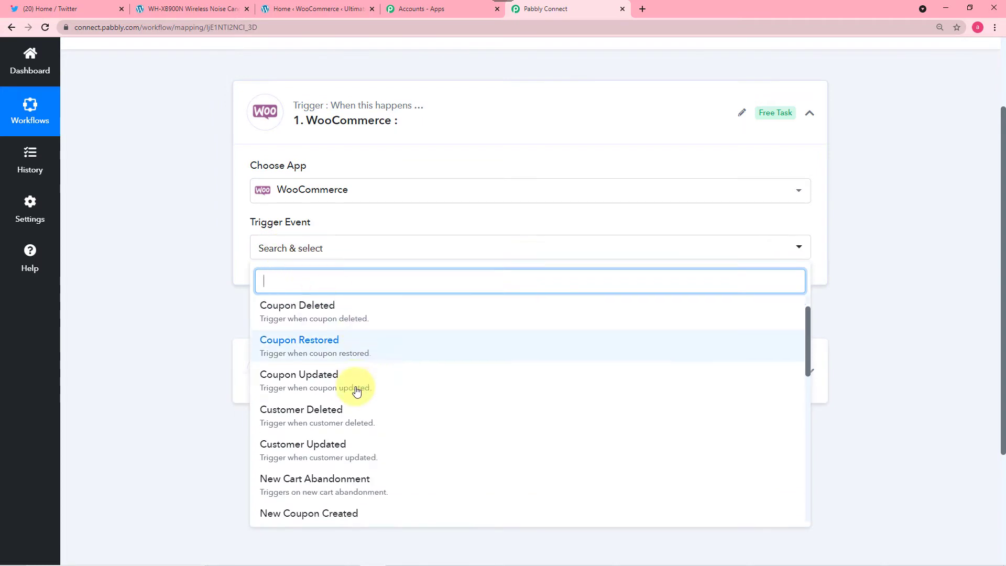
scroll(357, 391, down, 4)
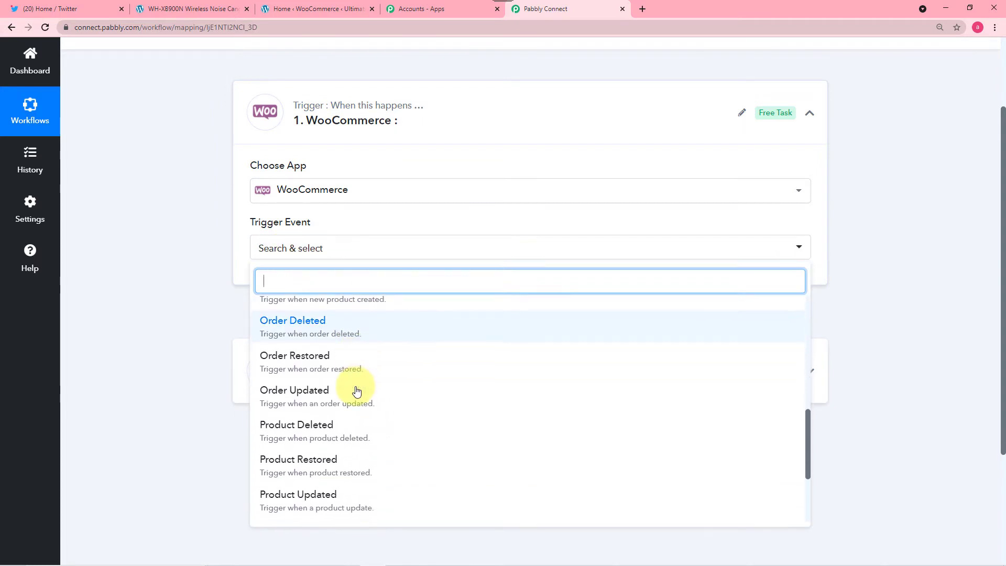
scroll(355, 389, down, 3)
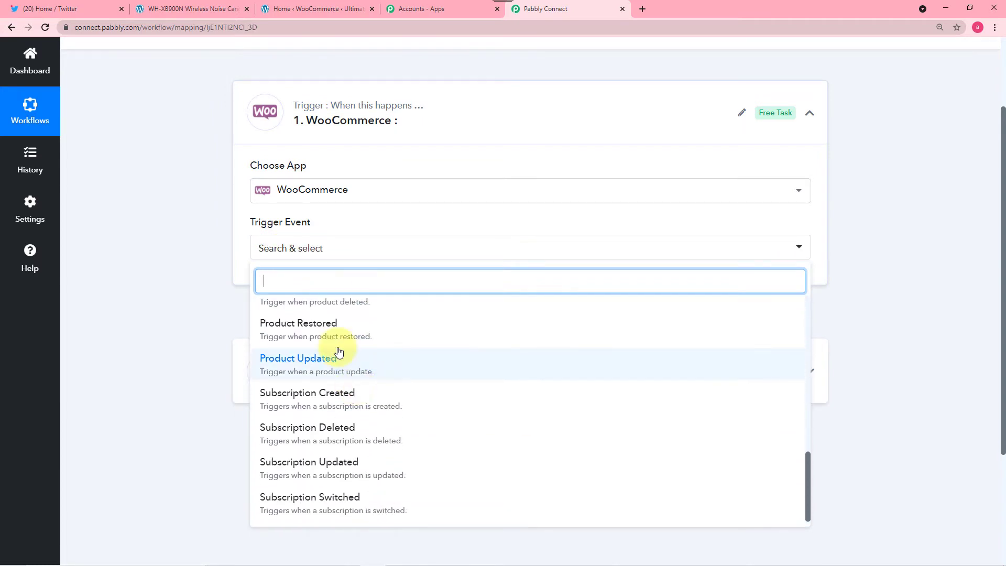
scroll(338, 350, up, 1)
scroll(334, 341, up, 1)
scroll(334, 341, down, 5)
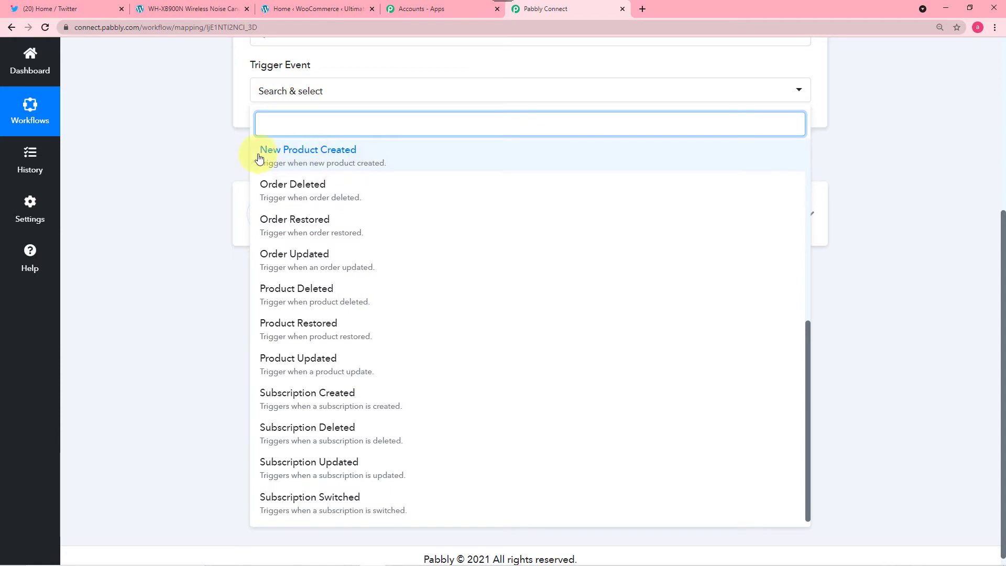
click(326, 158)
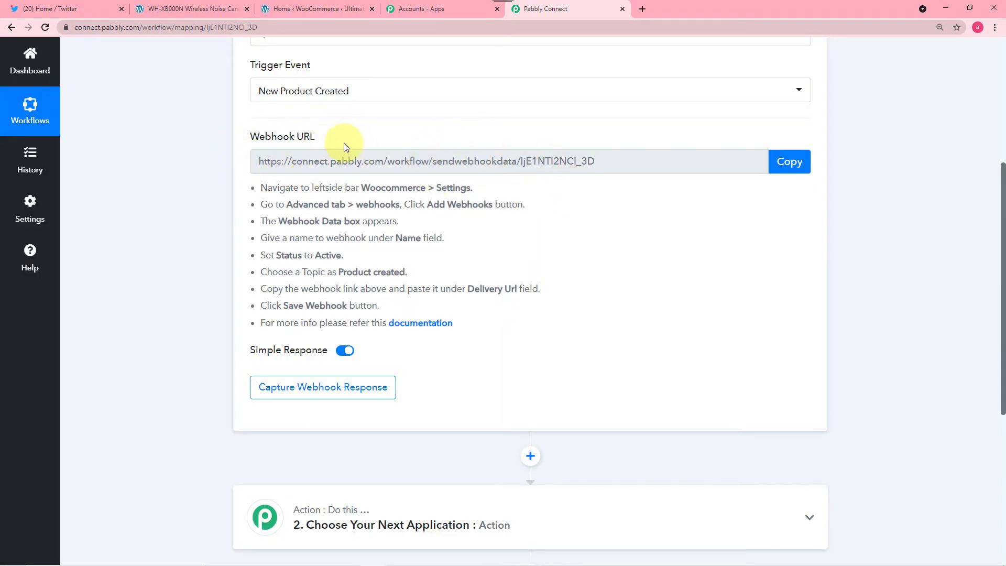
Copy the trigger's webhook URL and switch to the store's browser tab
mouse_move(264, 143)
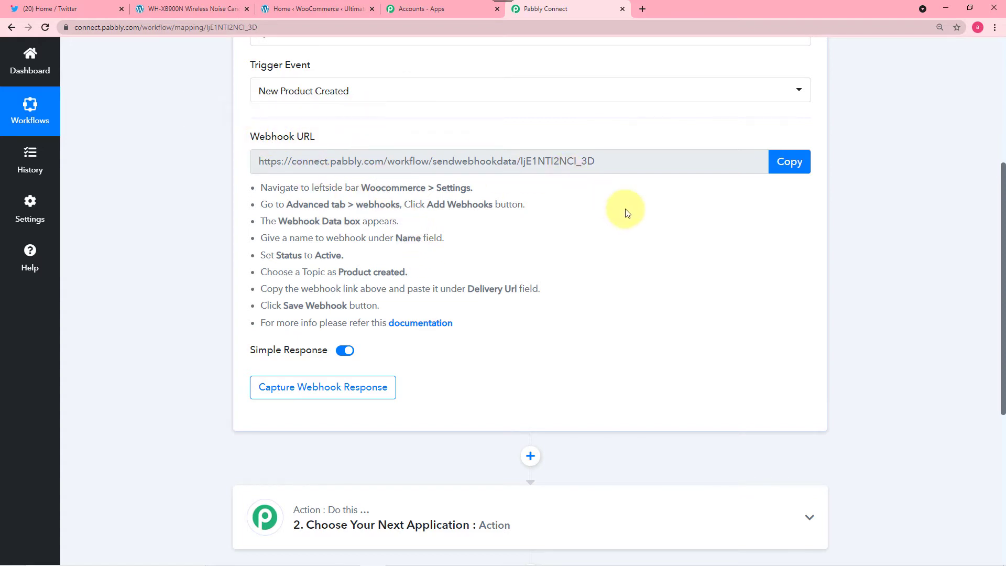
scroll(626, 212, up, 1)
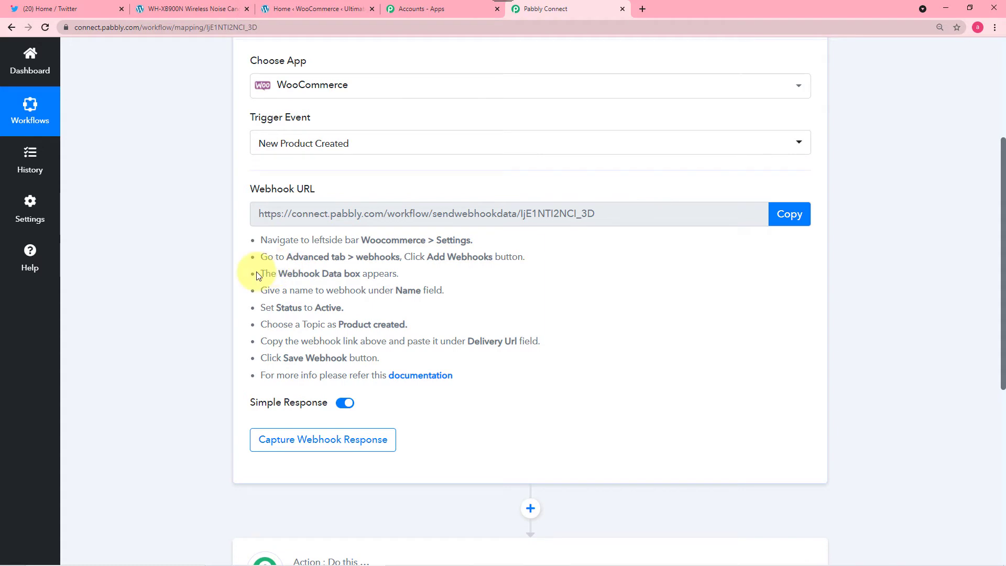
click(789, 223)
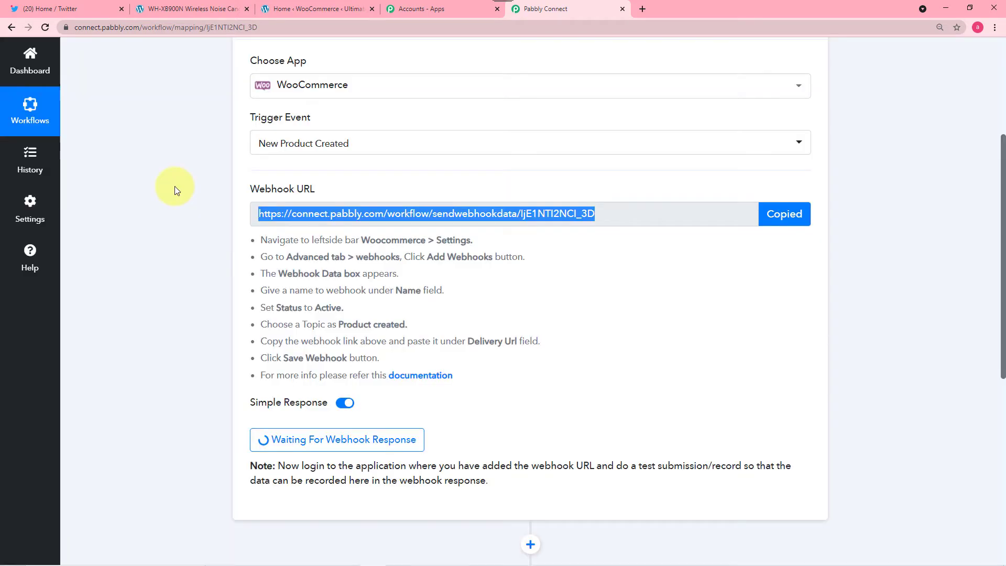
click(207, 9)
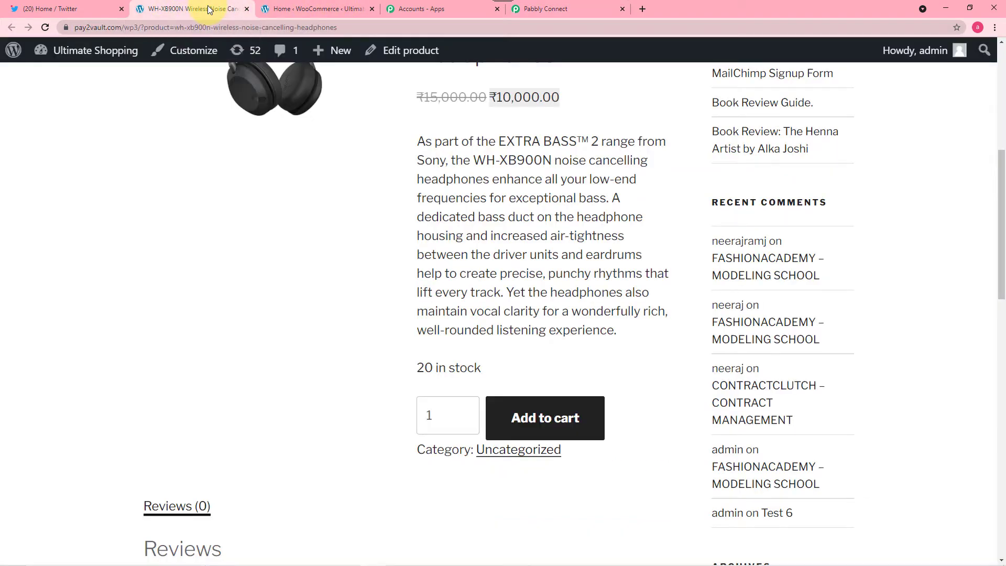
Go to WooCommerce Settings > Advanced > Webhooks and start adding a new webhook
click(291, 11)
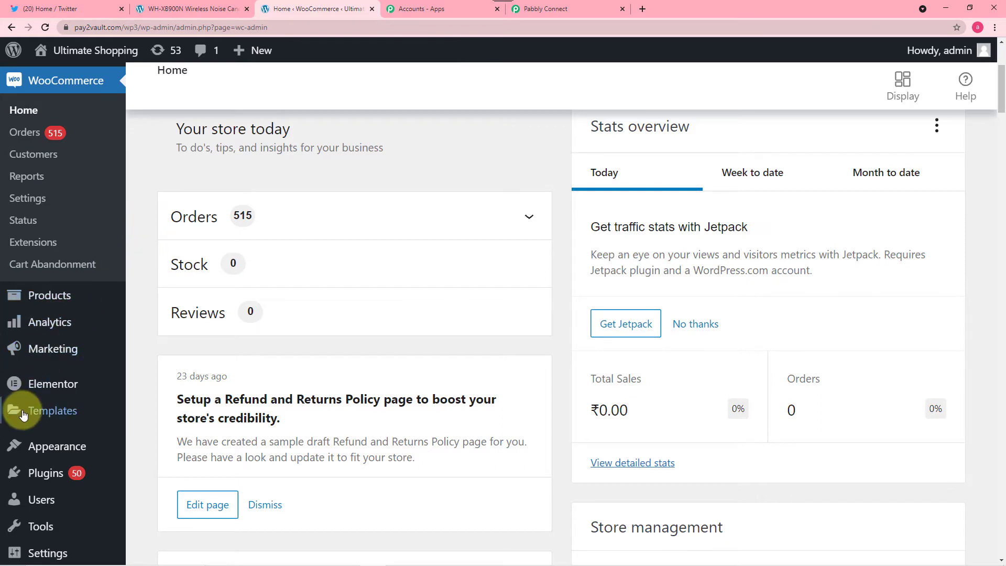
mouse_move(26, 415)
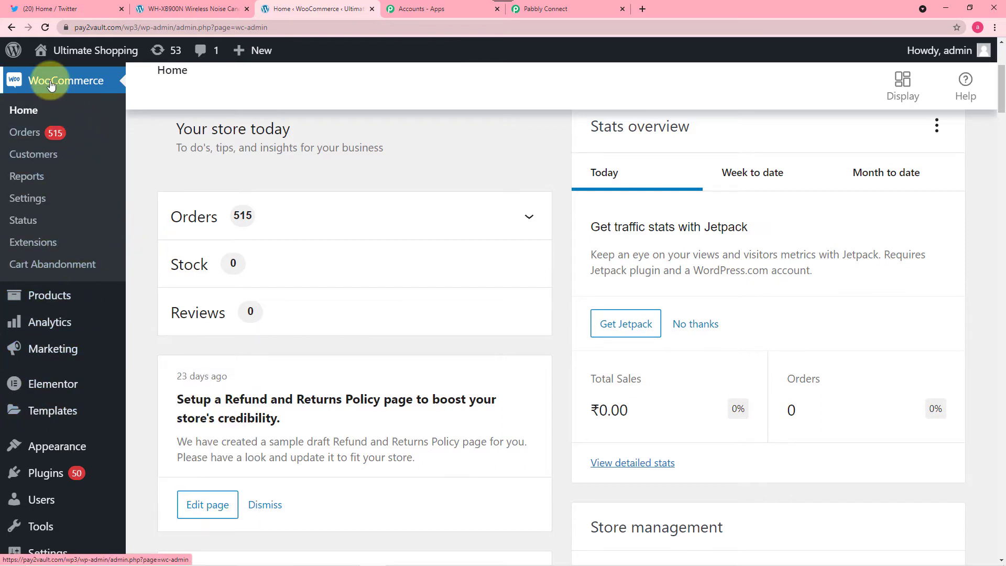
scroll(100, 115, up, 2)
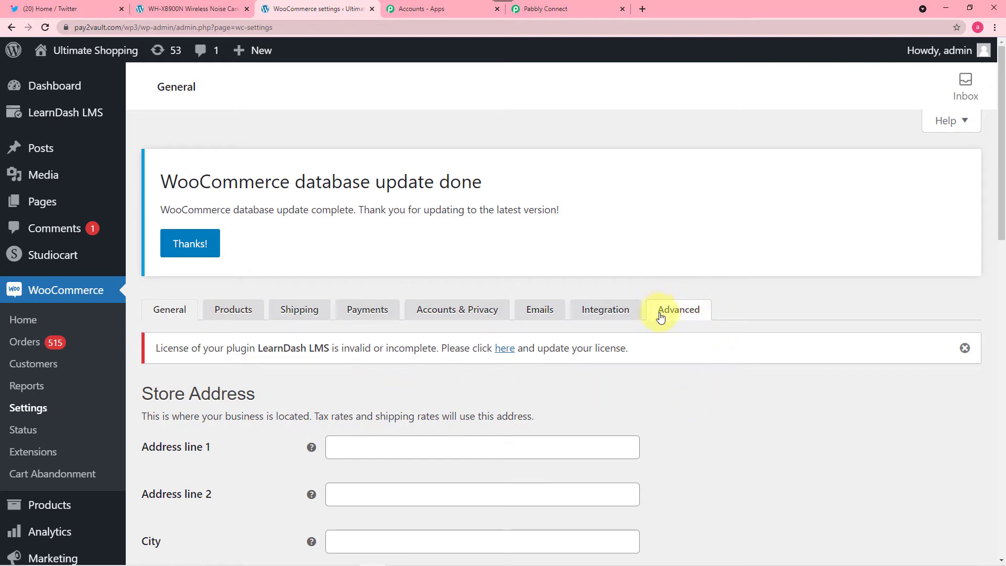
click(682, 318)
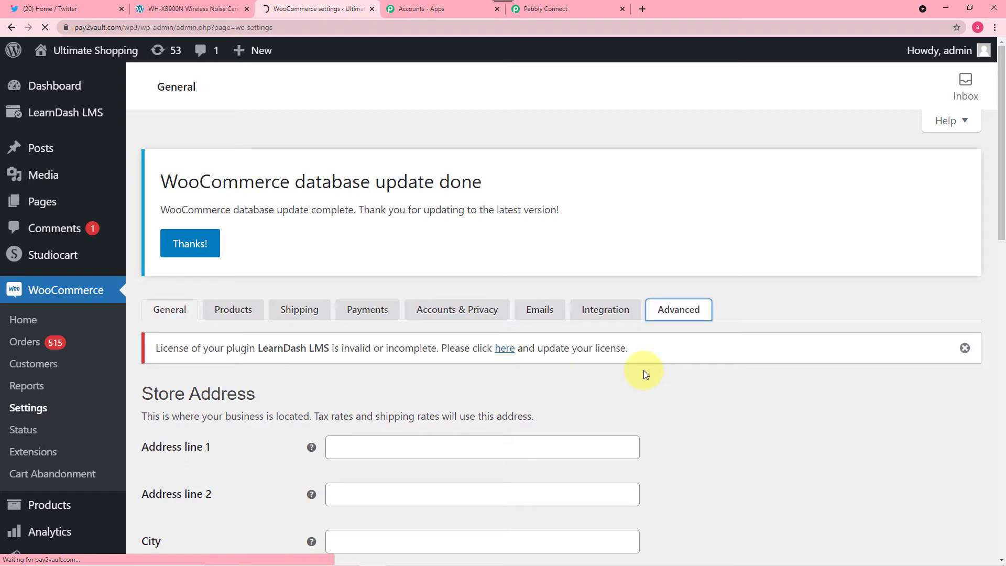
scroll(650, 367, down, 1)
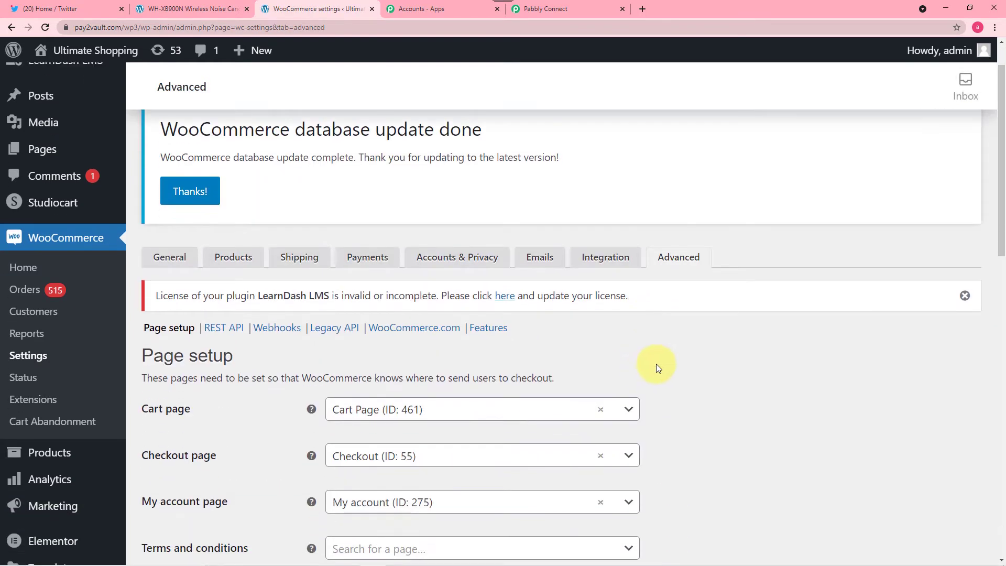
scroll(659, 364, down, 2)
scroll(681, 349, down, 1)
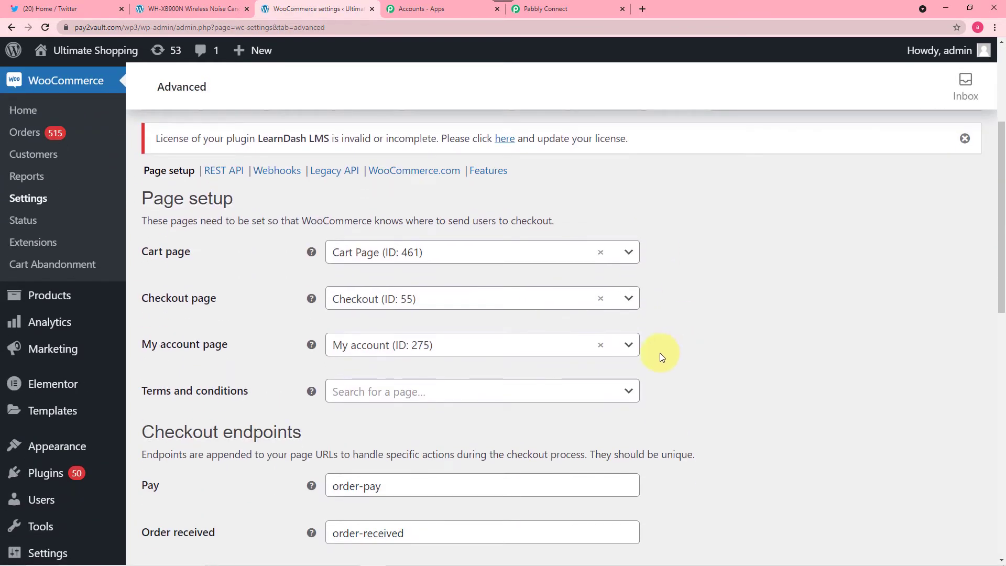
click(276, 177)
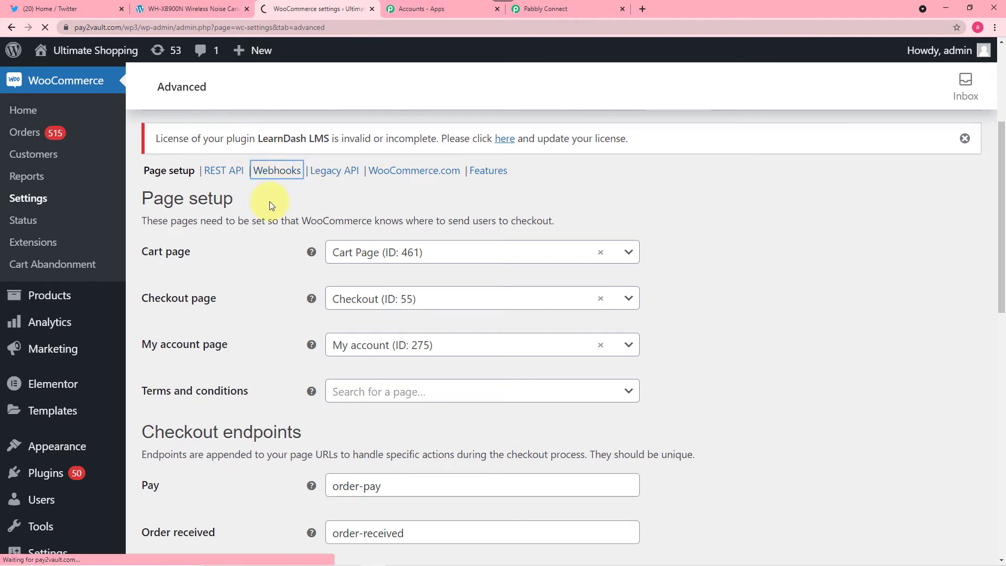
scroll(412, 352, down, 1)
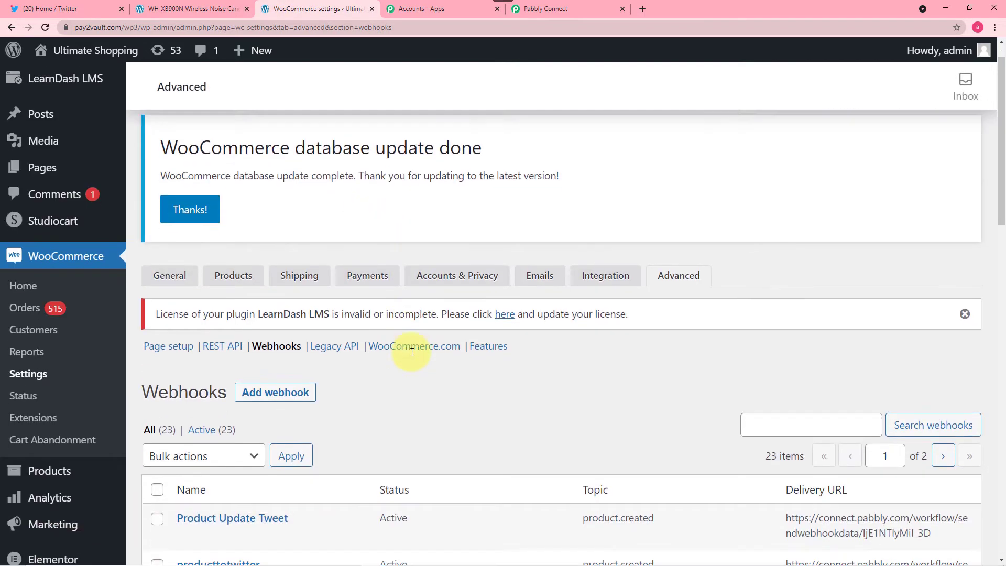
scroll(412, 352, down, 2)
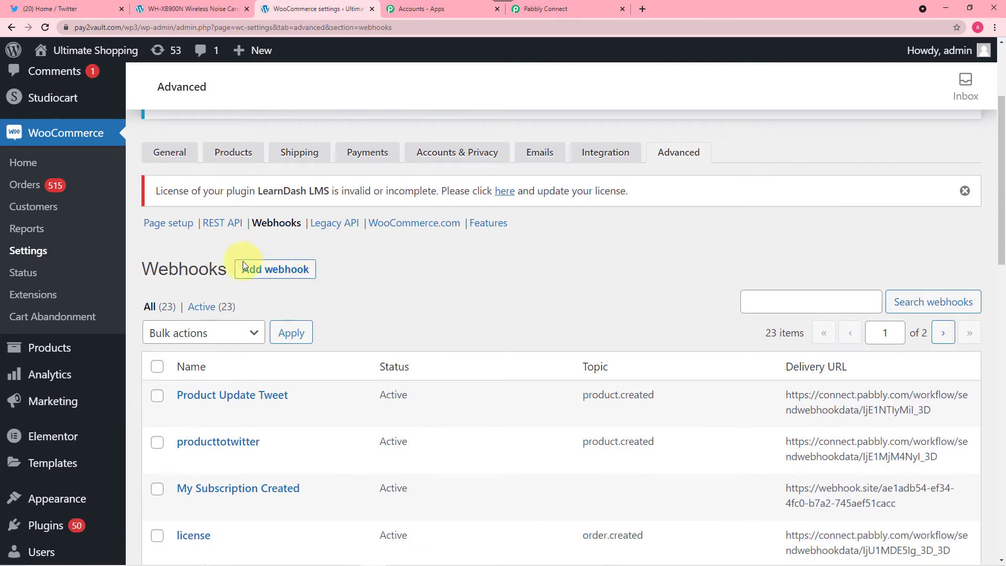
click(273, 270)
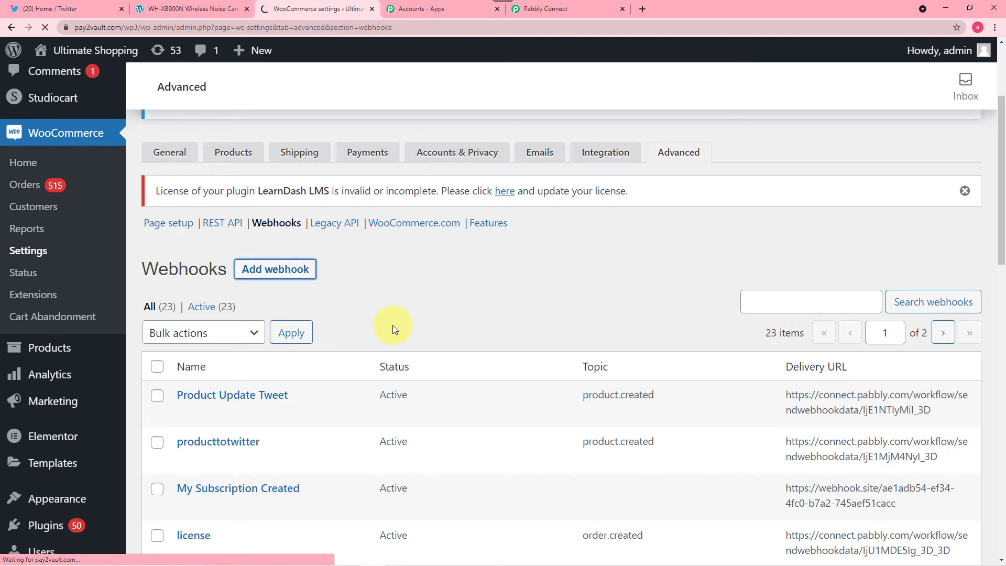
Name the webhook 'WooCommerce Product Update'
scroll(301, 331, down, 6)
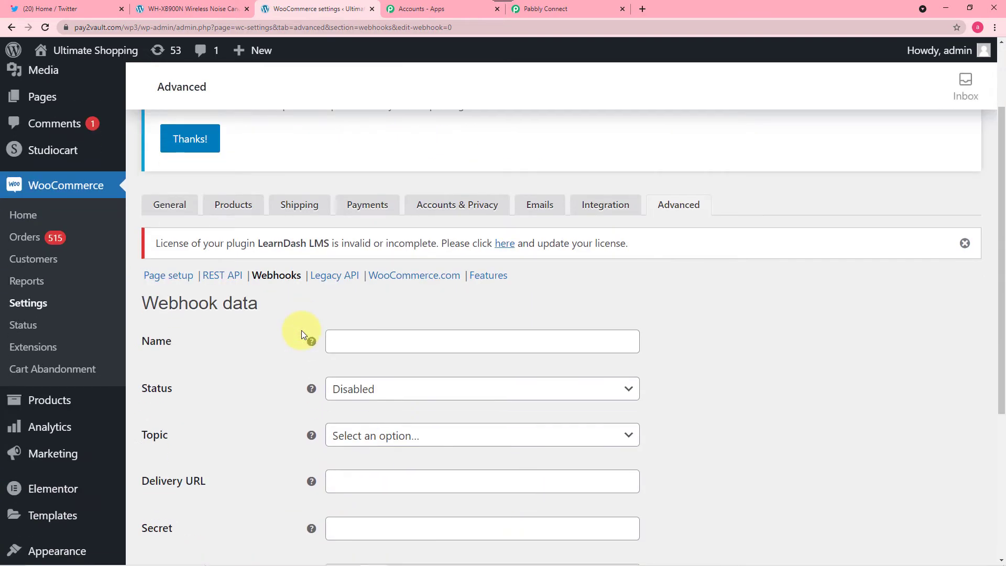
scroll(226, 265, up, 2)
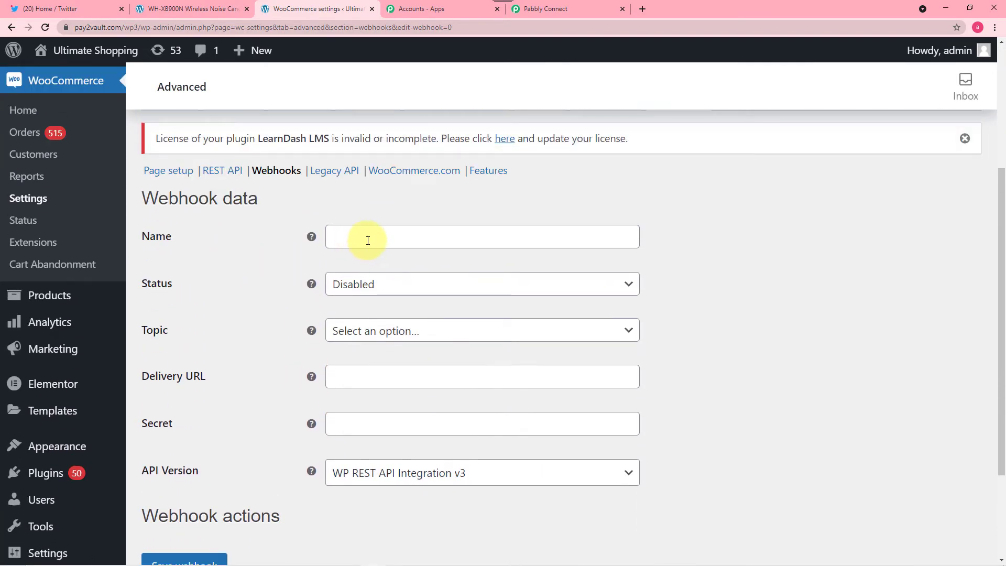
click(368, 241)
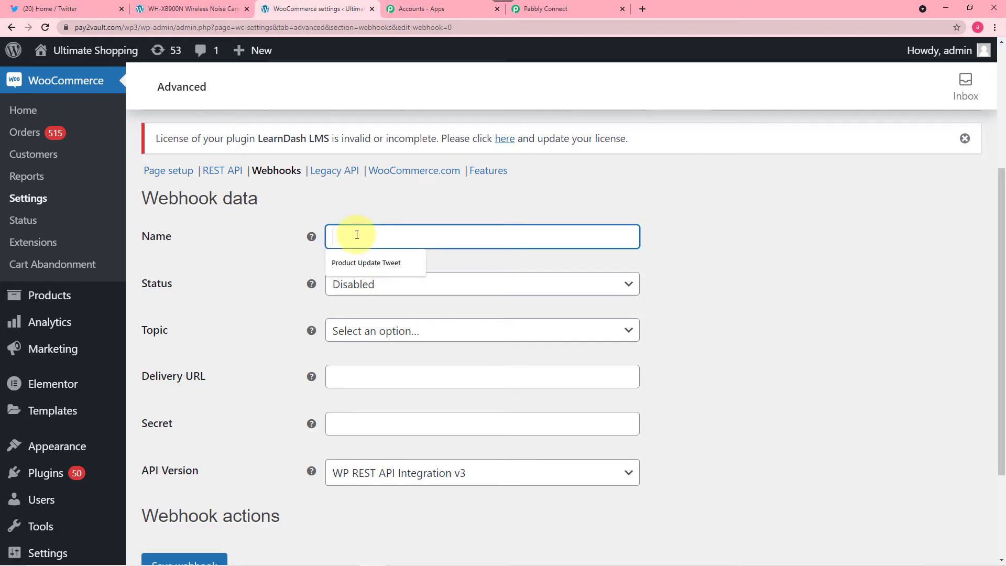
text(Wo)
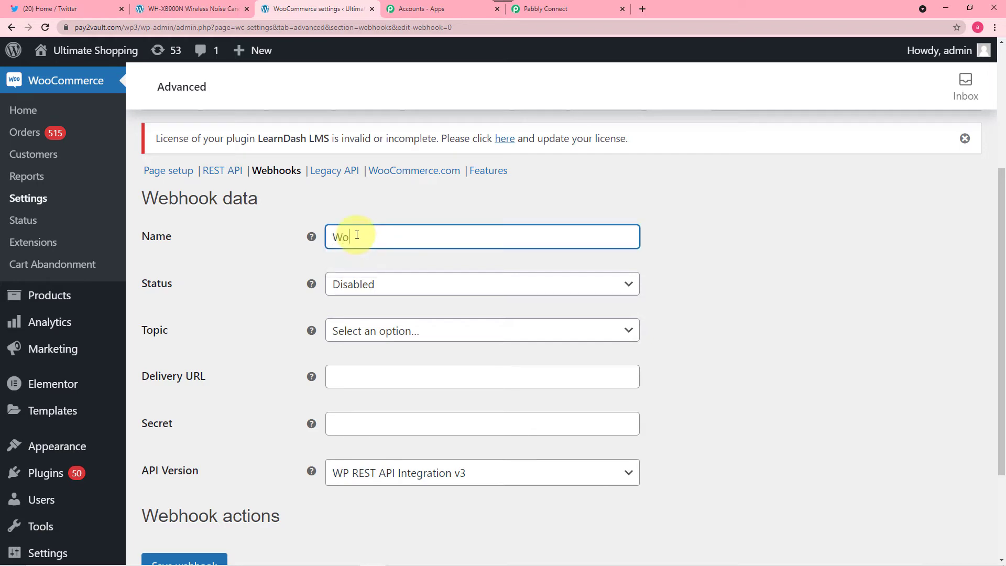
text(ocommerce Product Update)
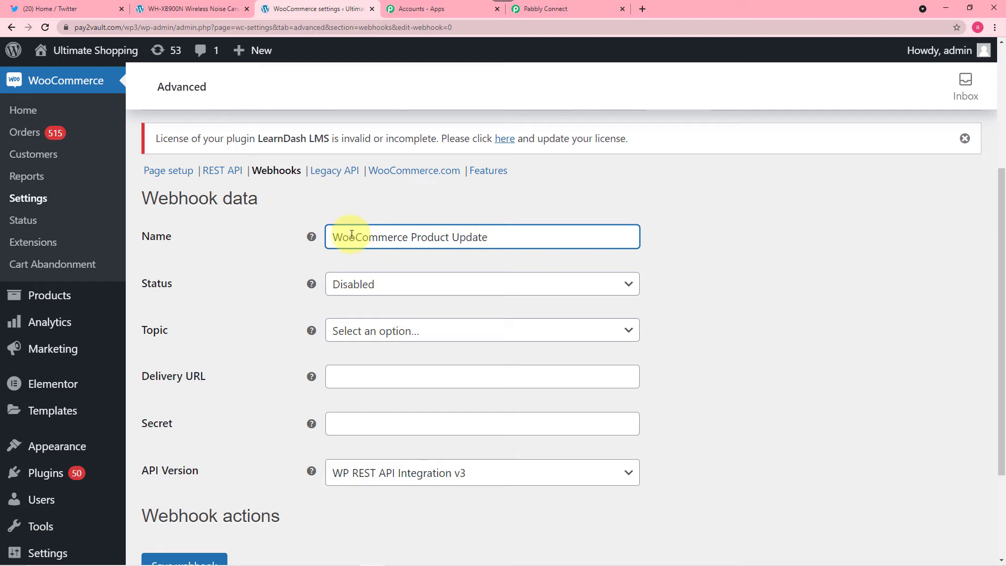
Set the webhook status to Active and its topic to Product created
click(439, 288)
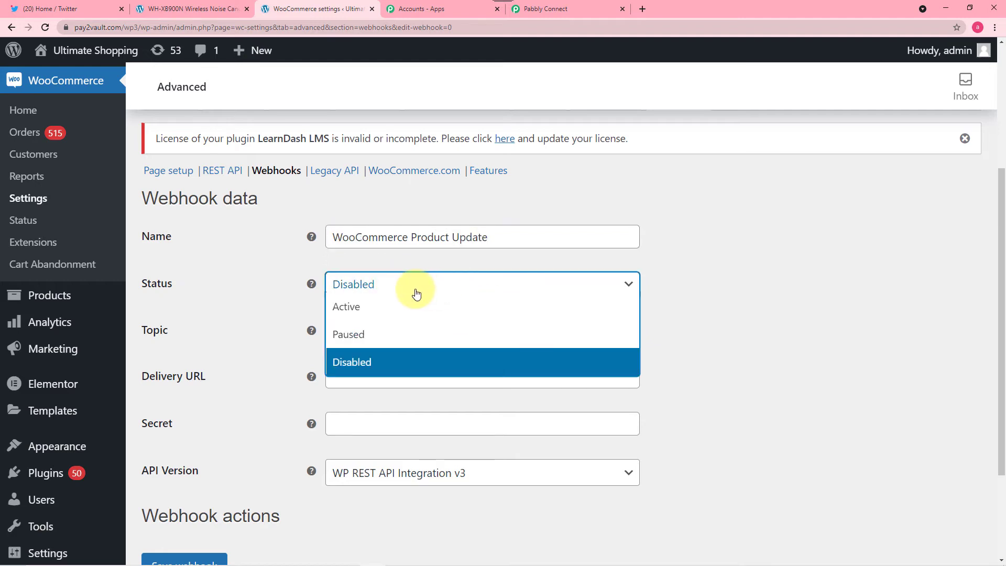
click(347, 308)
click(275, 298)
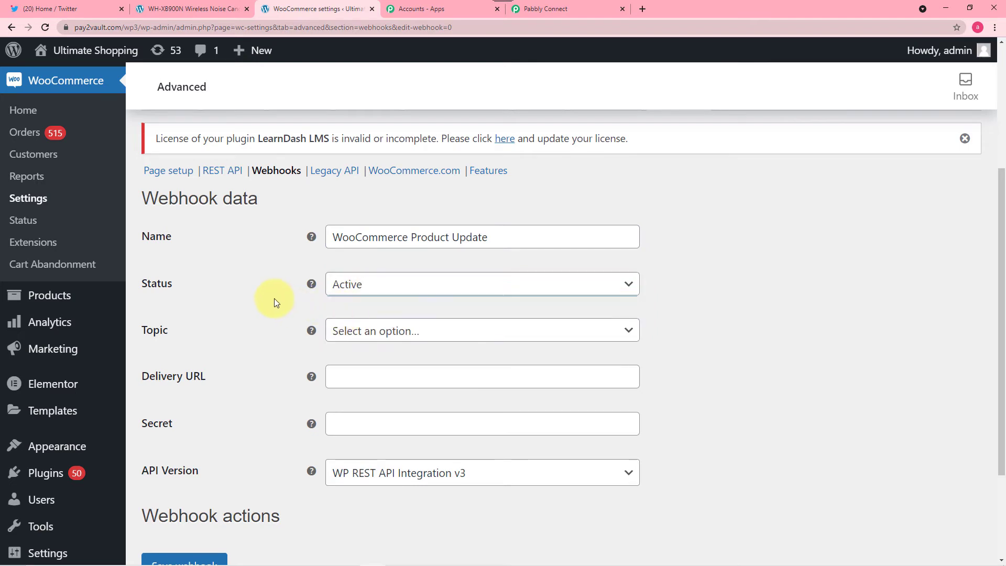
click(420, 336)
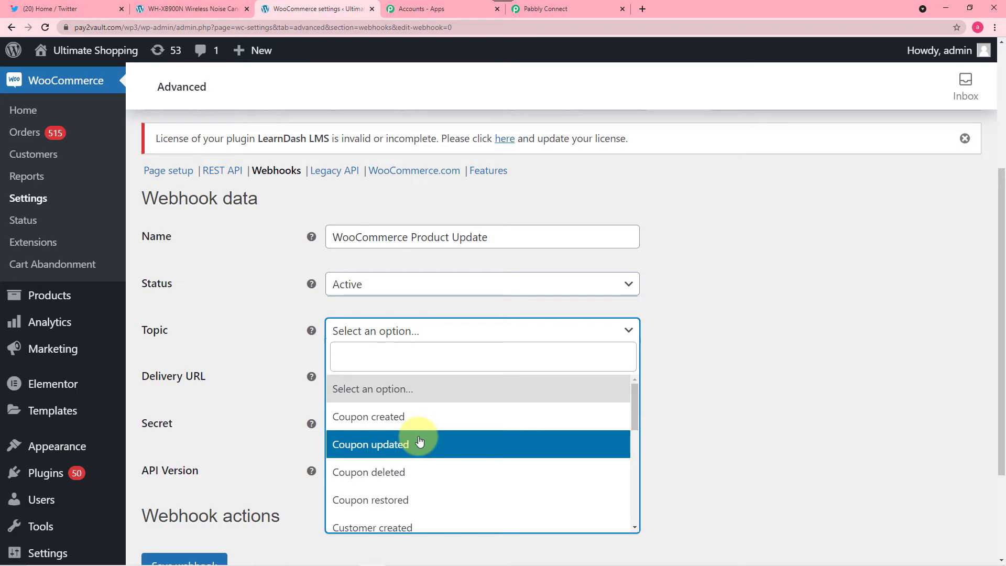
scroll(419, 442, down, 1)
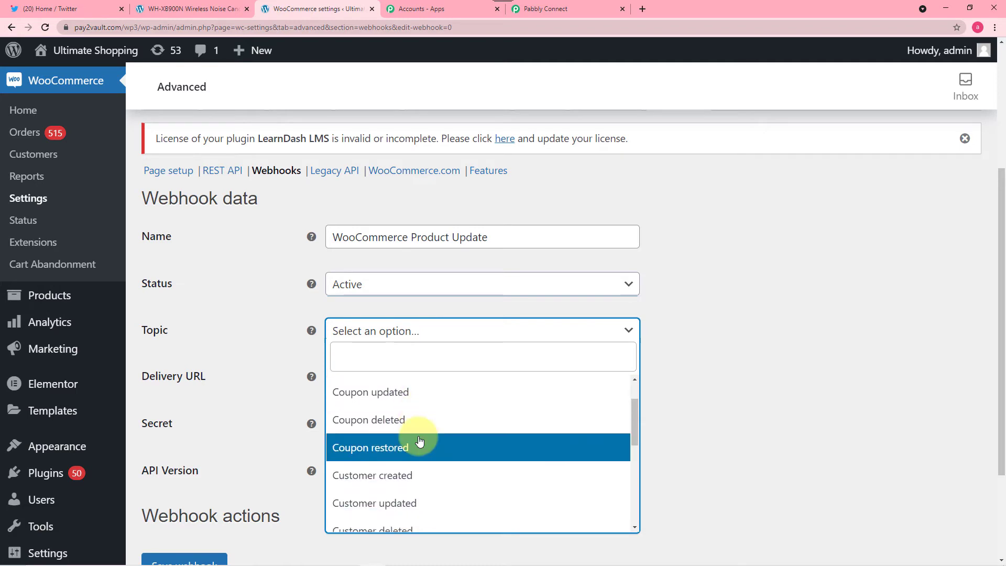
scroll(419, 442, down, 2)
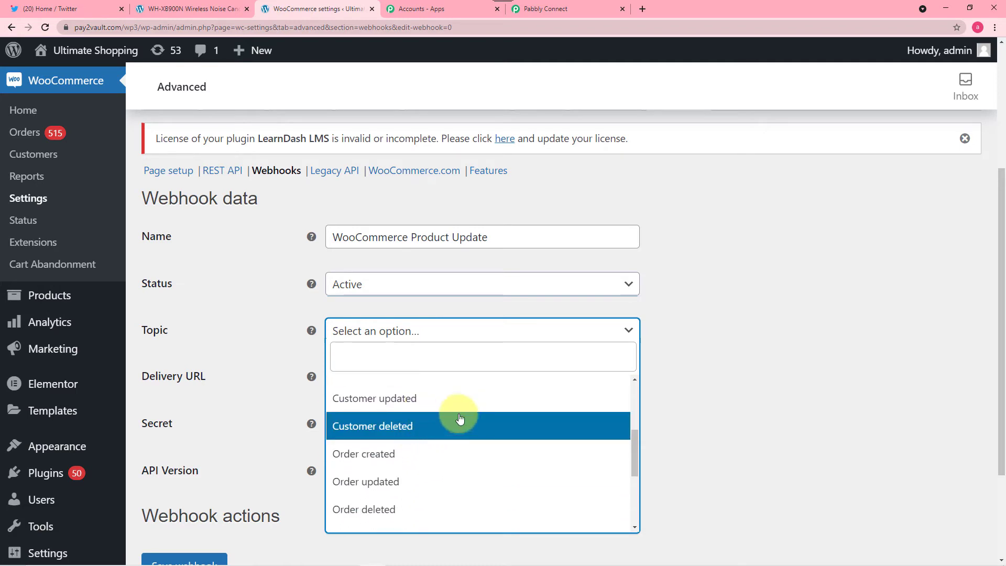
scroll(410, 463, down, 3)
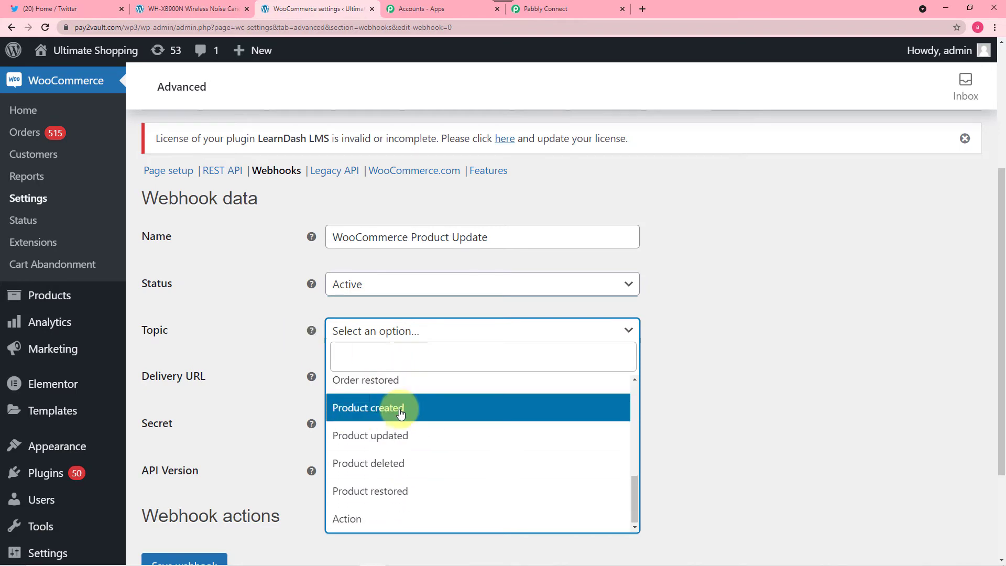
click(358, 415)
key(Tab)
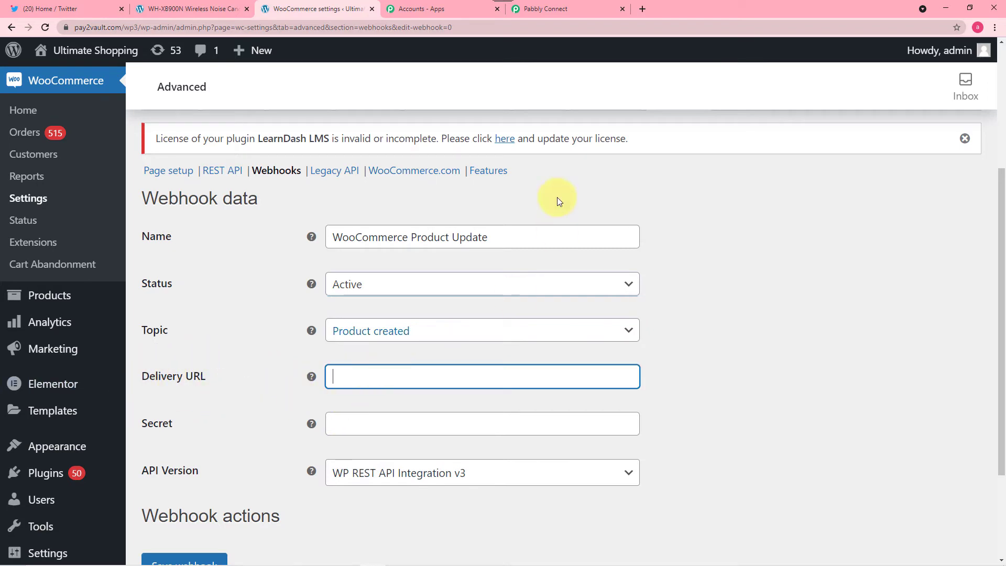
Copy the Pabbly Connect webhook URL into the WooCommerce webhook's Delivery URL field
click(556, 10)
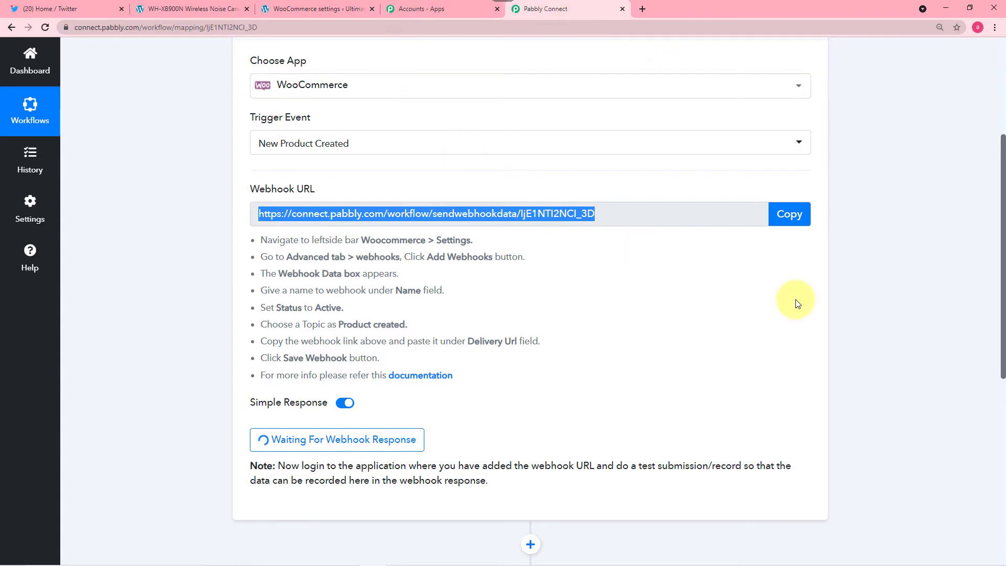
click(789, 214)
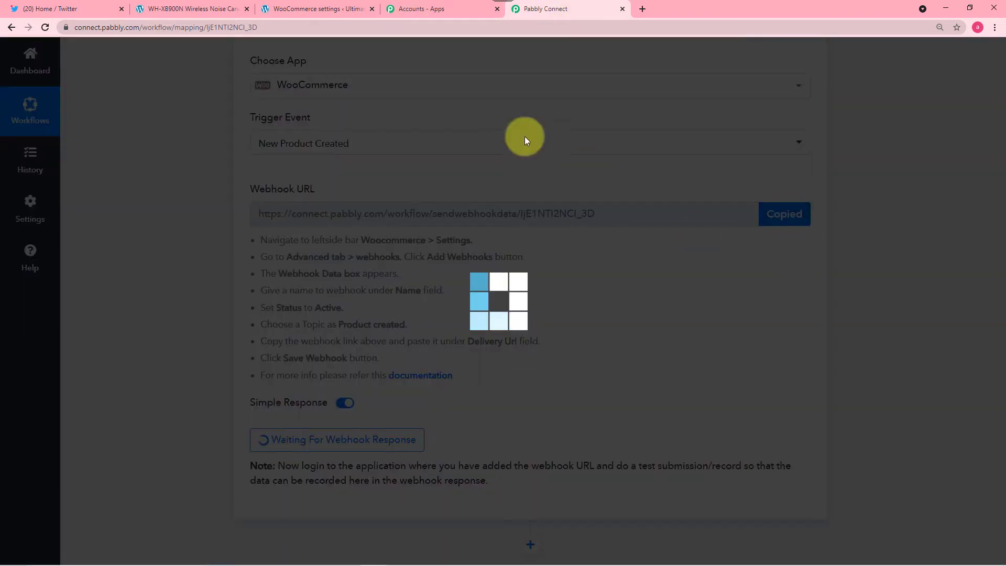
click(270, 10)
key(ctrl+v)
Save the WooCommerce webhook and check its new created and updated timestamps
scroll(274, 386, down, 1)
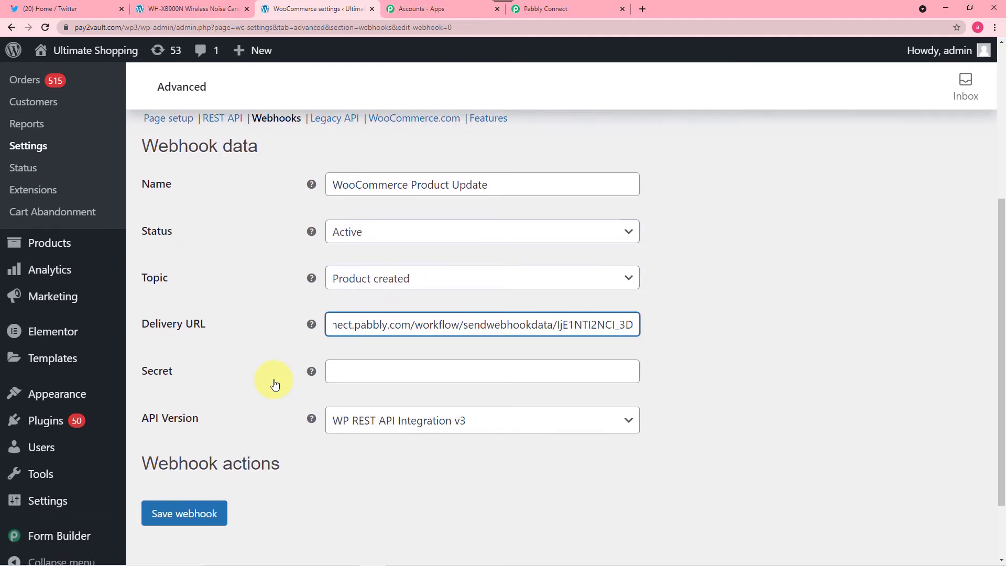
scroll(283, 419, down, 2)
click(183, 427)
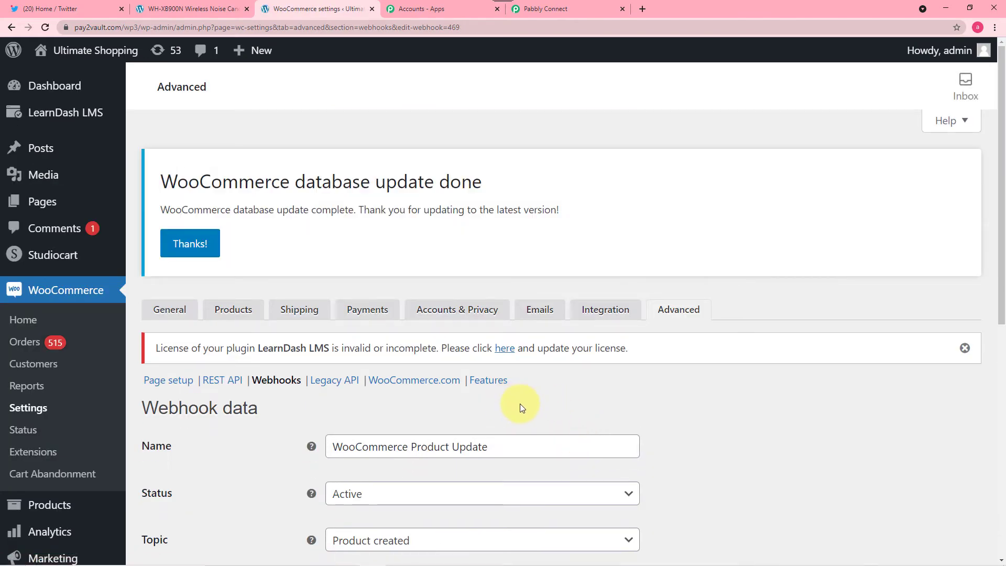
scroll(520, 403, down, 7)
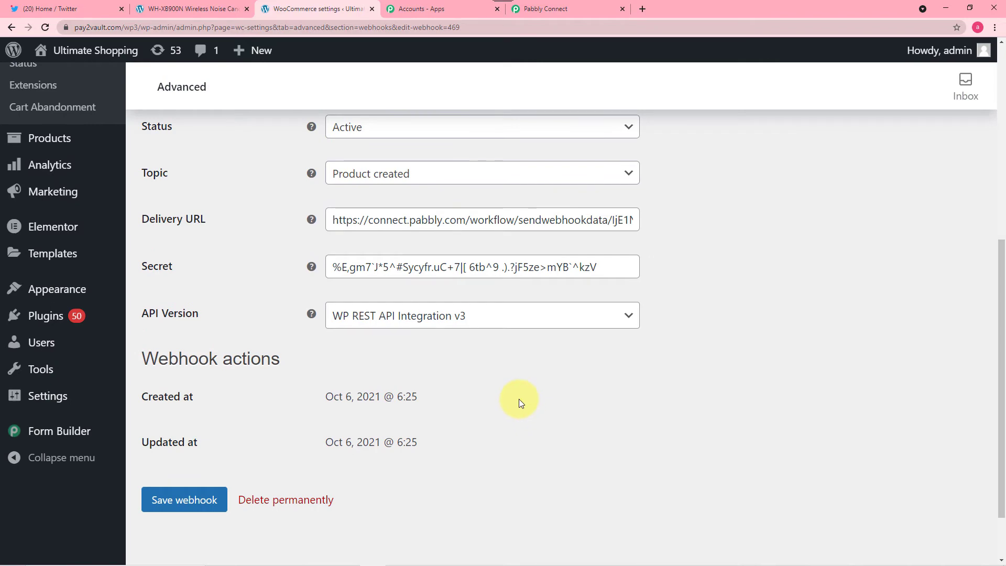
scroll(519, 397, up, 6)
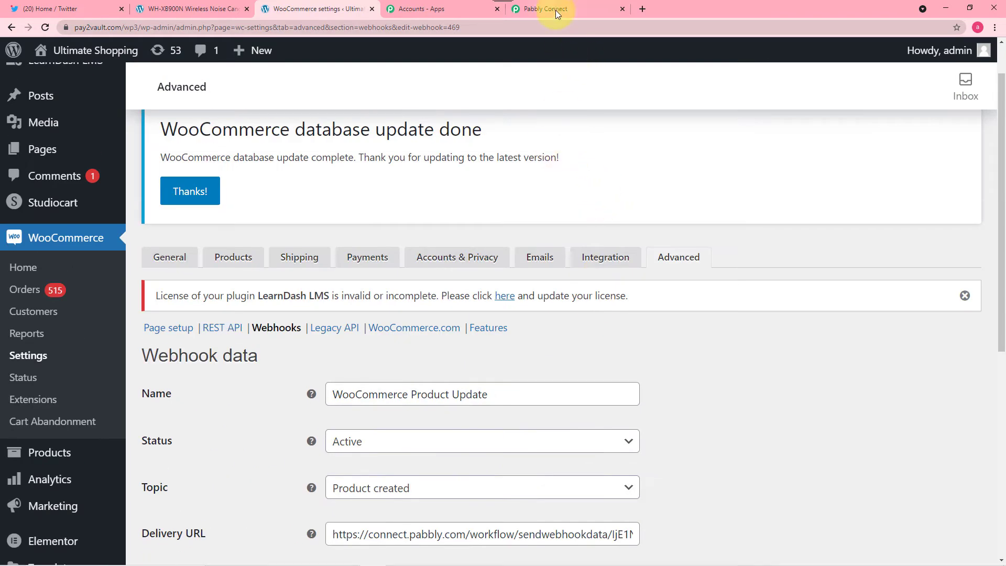
Re-capture the WooCommerce trigger's webhook response, confirming with Yes, then go back to WooCommerce
click(555, 11)
scroll(209, 287, down, 1)
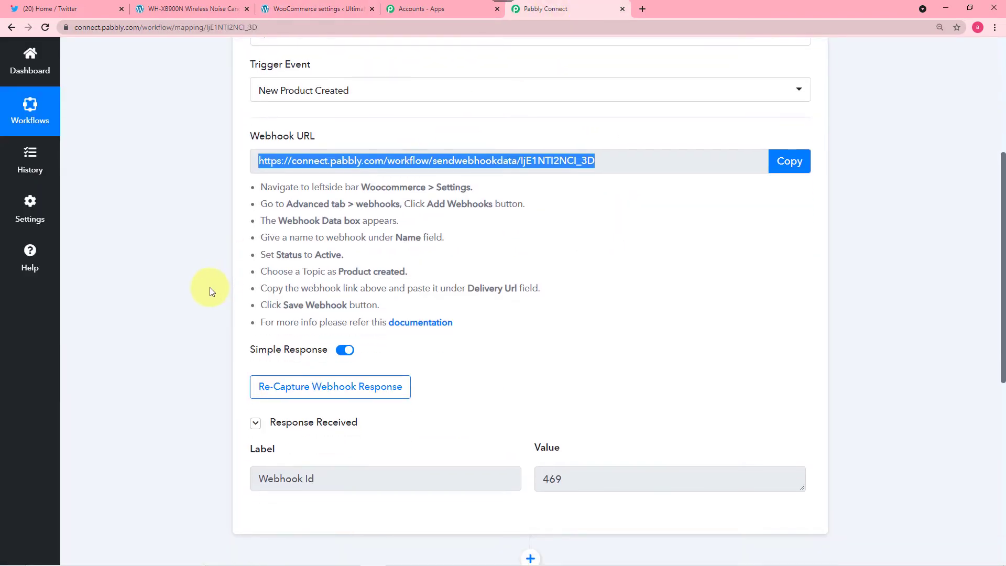
scroll(210, 287, down, 2)
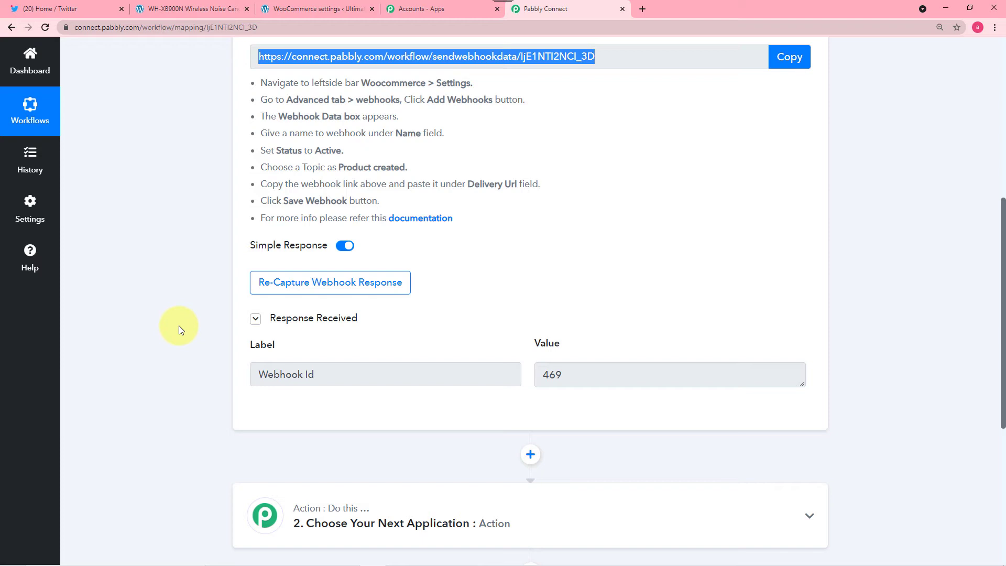
click(308, 284)
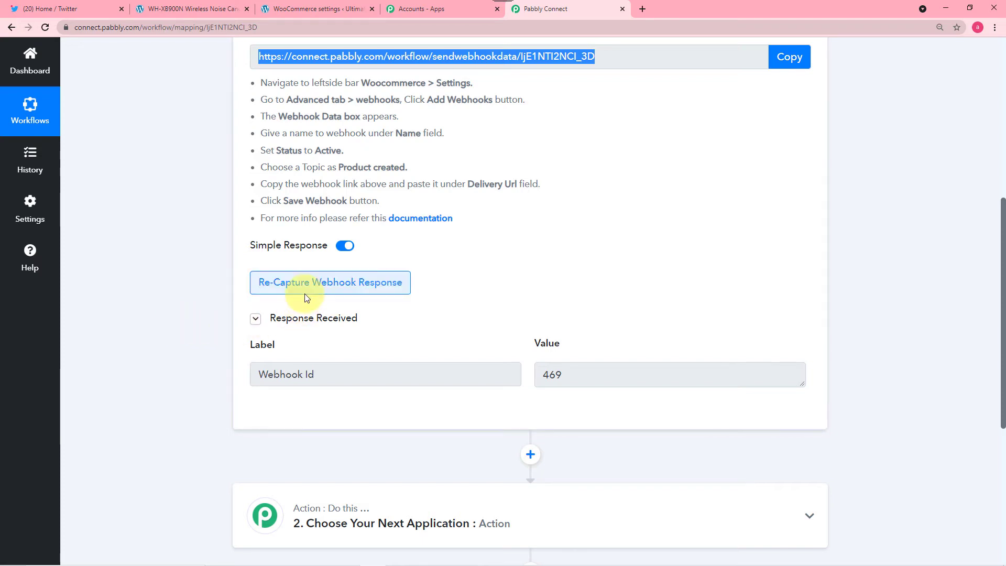
click(337, 293)
click(467, 382)
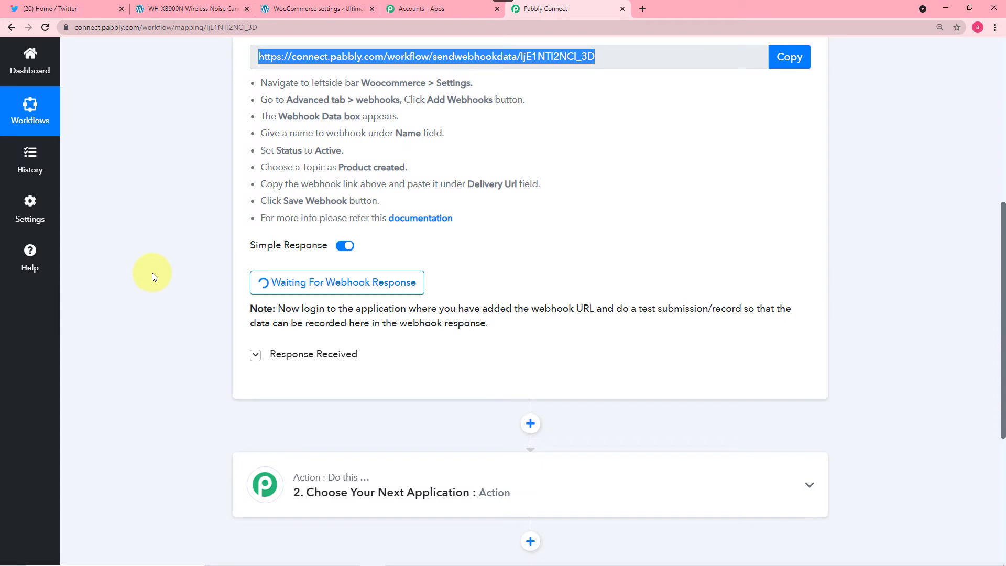
click(292, 11)
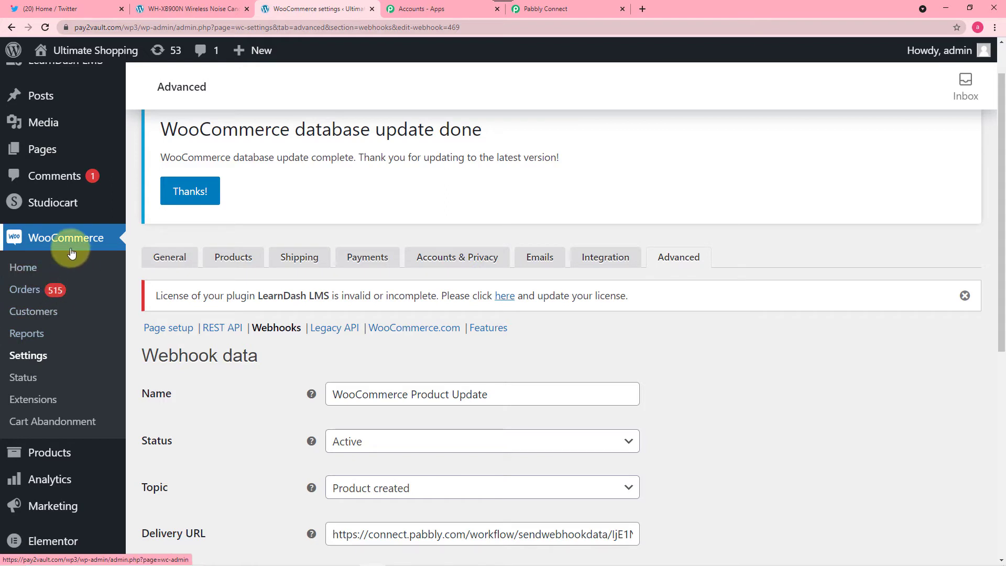
Start a new product titled 'JBL Xtreme Portable Wireless Bluetooth Speaker (Black)'
scroll(70, 255, down, 1)
mouse_move(40, 400)
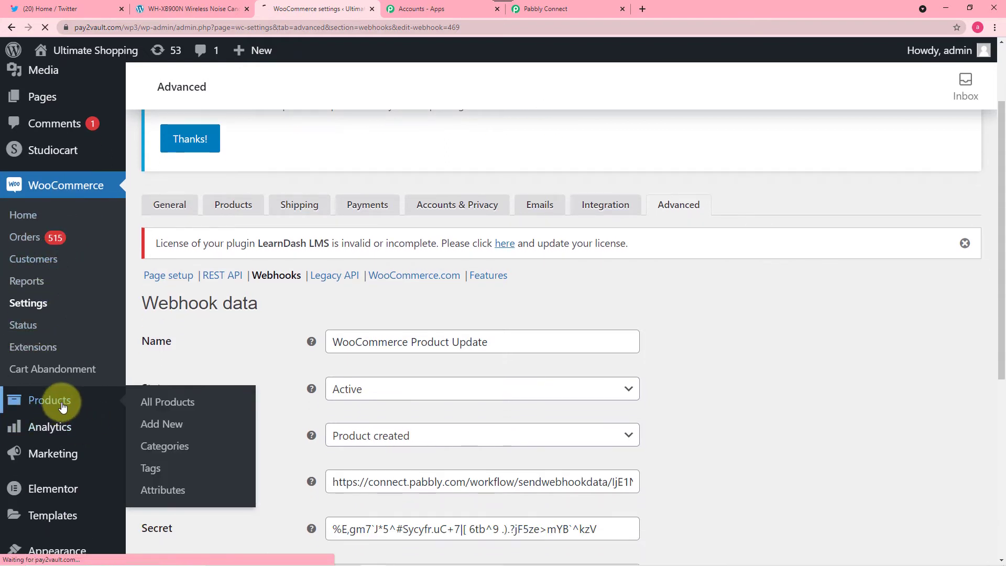
click(173, 405)
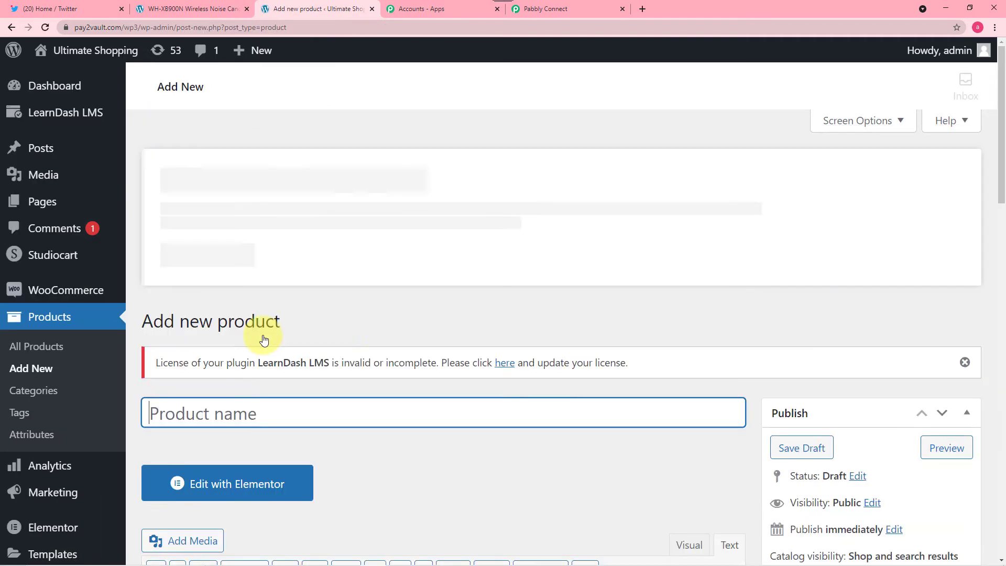
scroll(414, 314, down, 3)
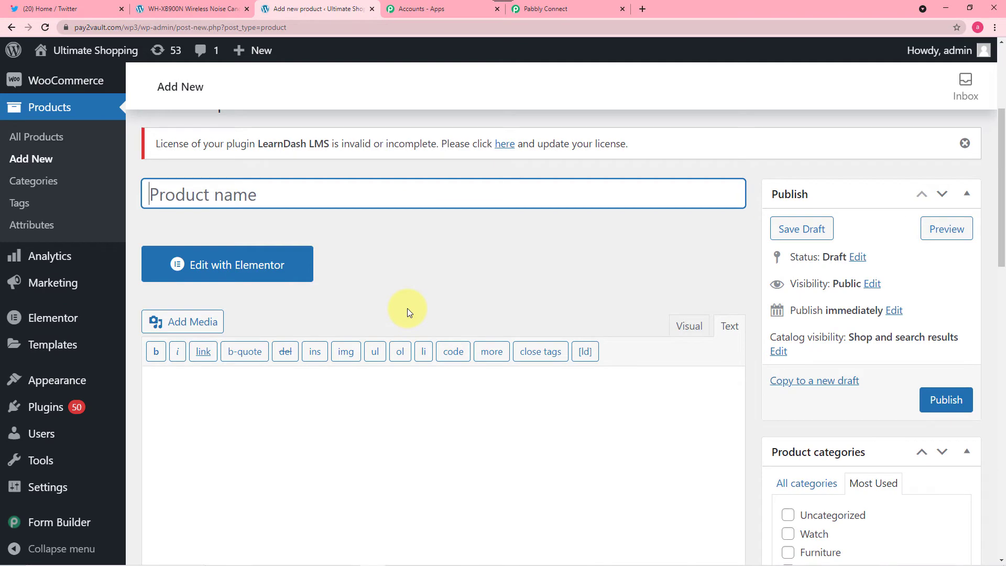
key(ctrl+v)
Turn on stock management with a quantity of 10 and review the image and description
scroll(408, 308, up, 3)
scroll(681, 262, down, 1)
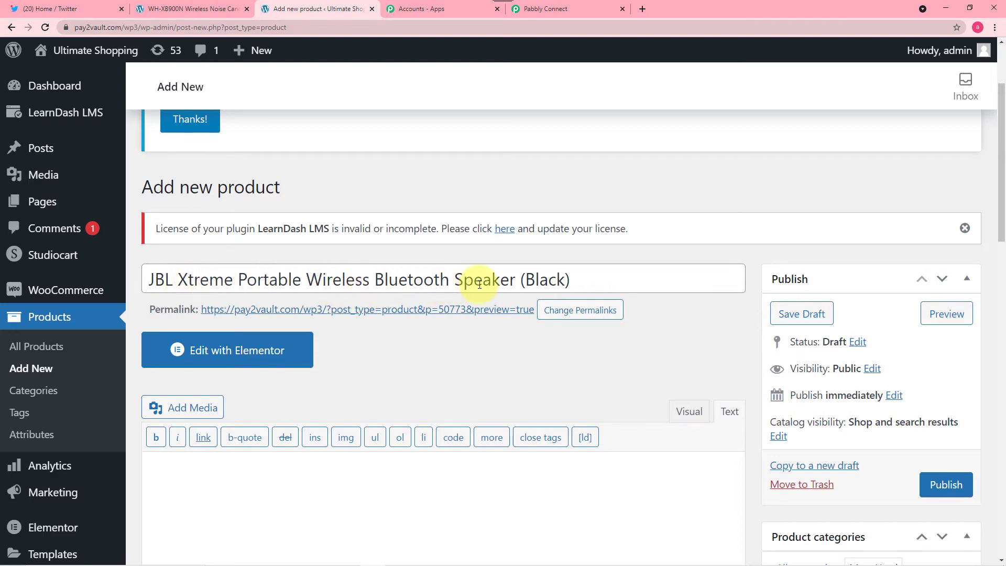
scroll(479, 284, down, 6)
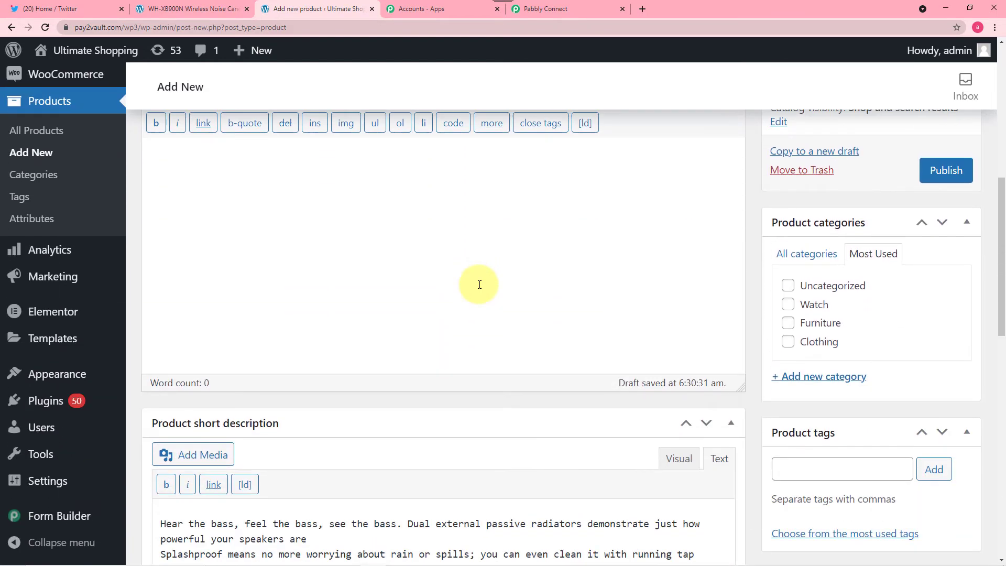
scroll(479, 284, down, 5)
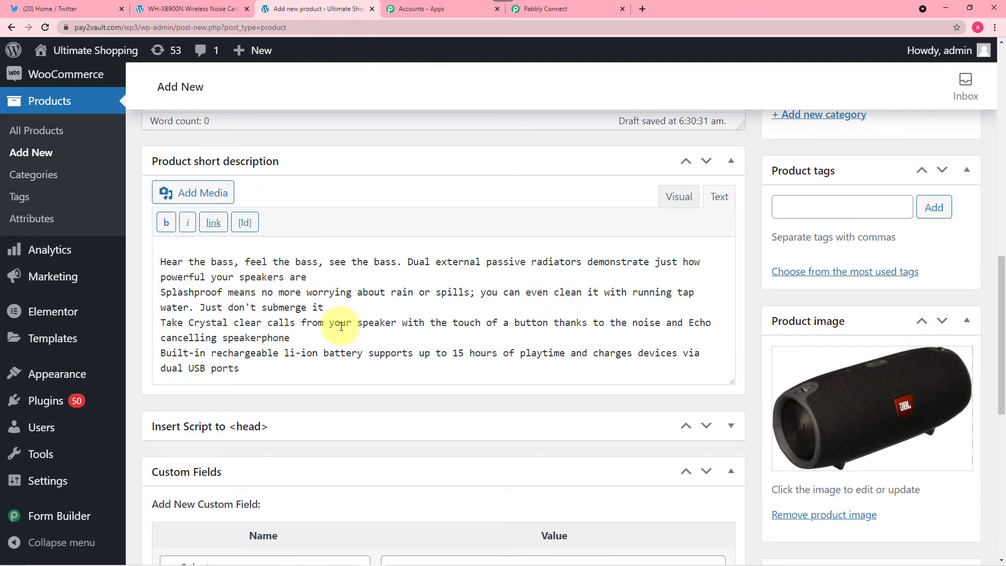
scroll(341, 326, down, 8)
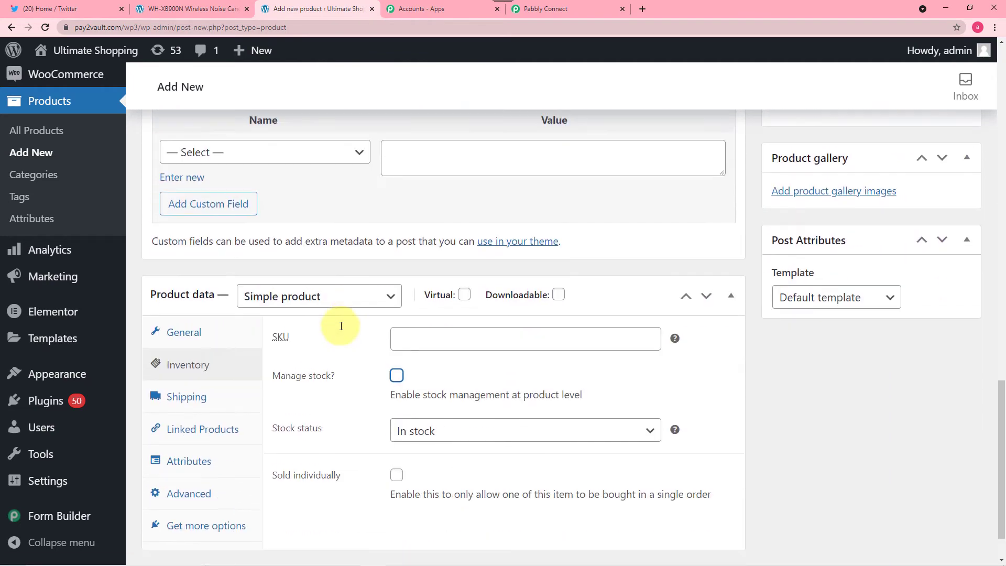
scroll(341, 326, down, 2)
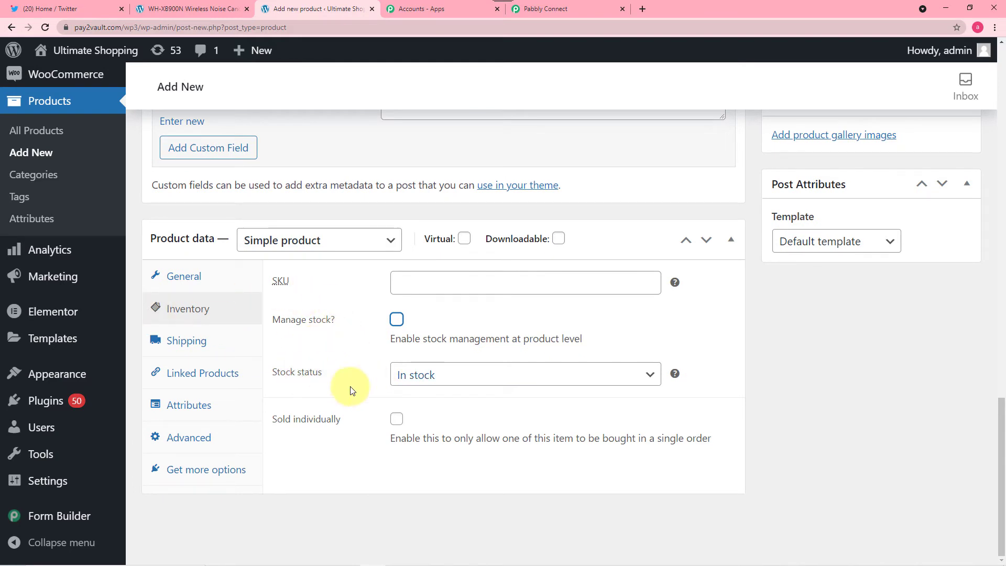
click(398, 326)
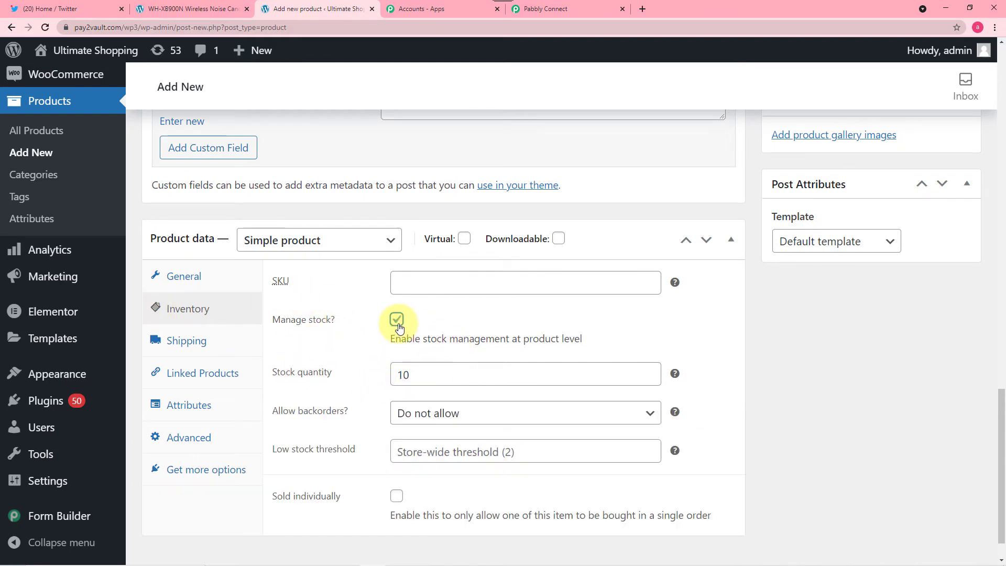
scroll(398, 325, down, 1)
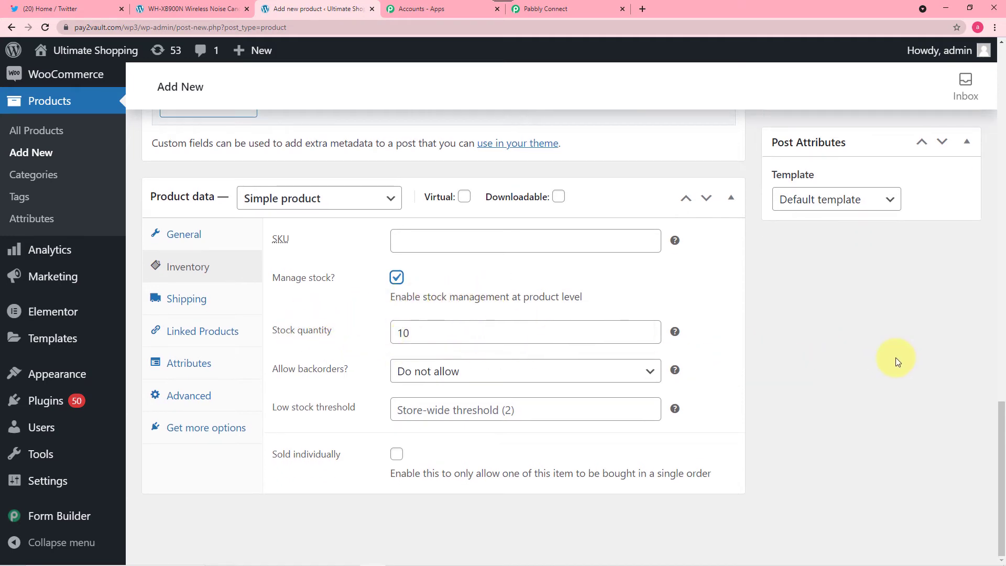
scroll(896, 359, up, 6)
scroll(895, 359, up, 10)
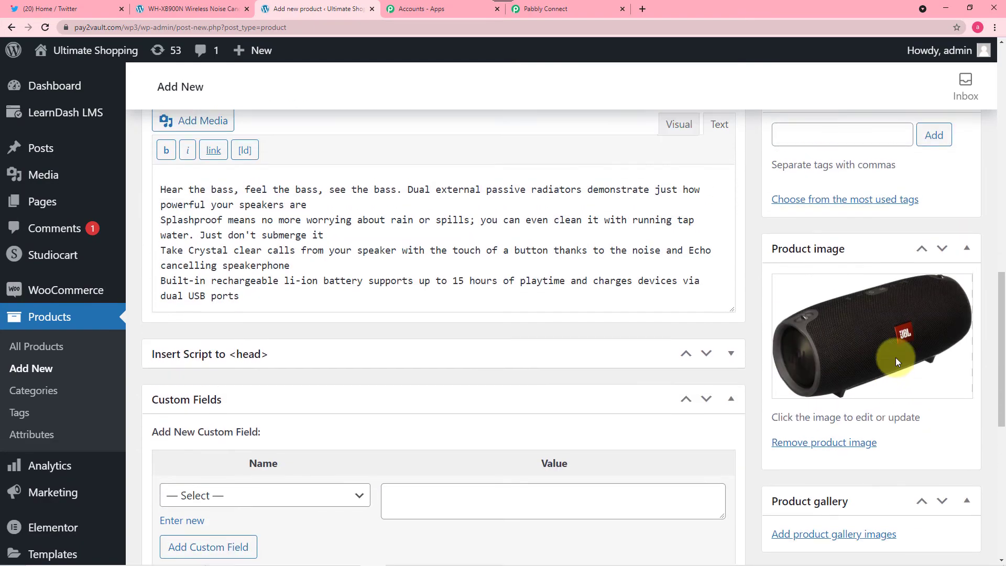
scroll(895, 354, up, 2)
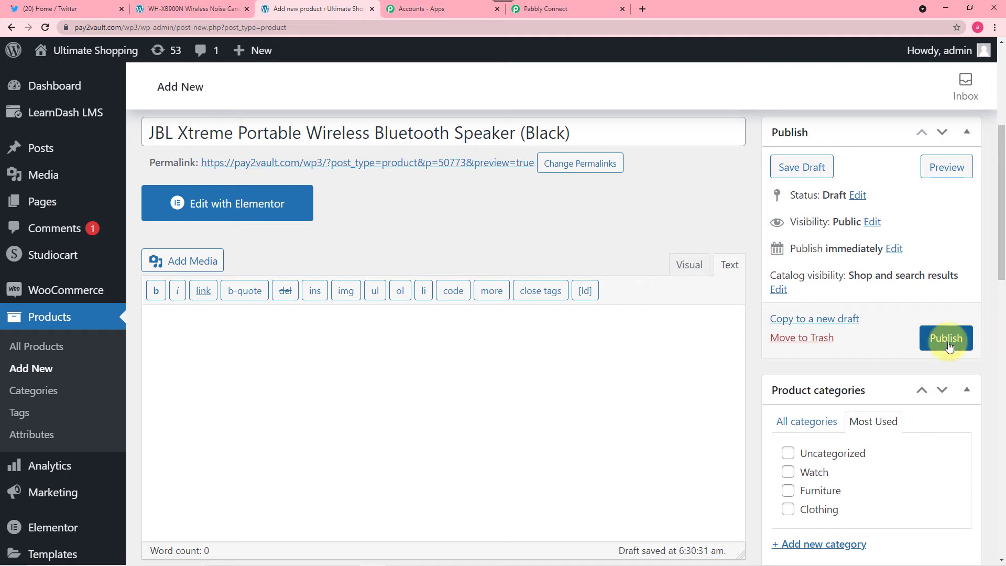
Publish the JBL Xtreme speaker and confirm Pabbly Connect captured its data, ID 50773
click(555, 11)
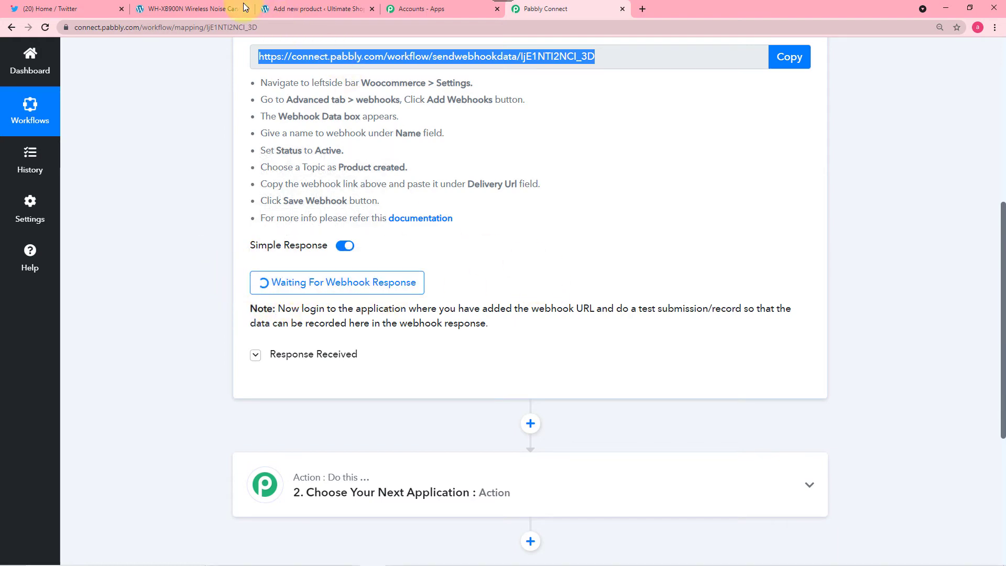
click(315, 9)
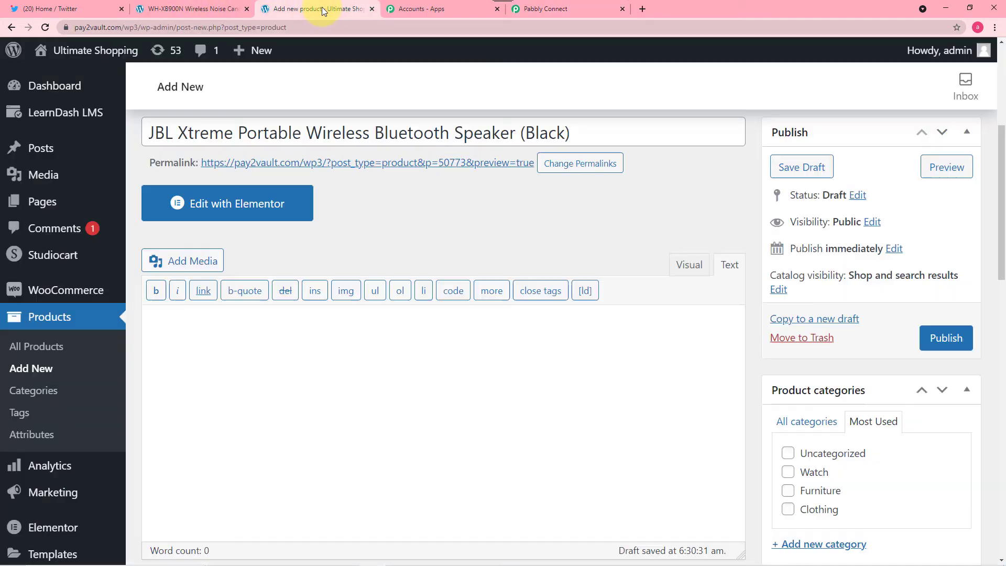
click(946, 338)
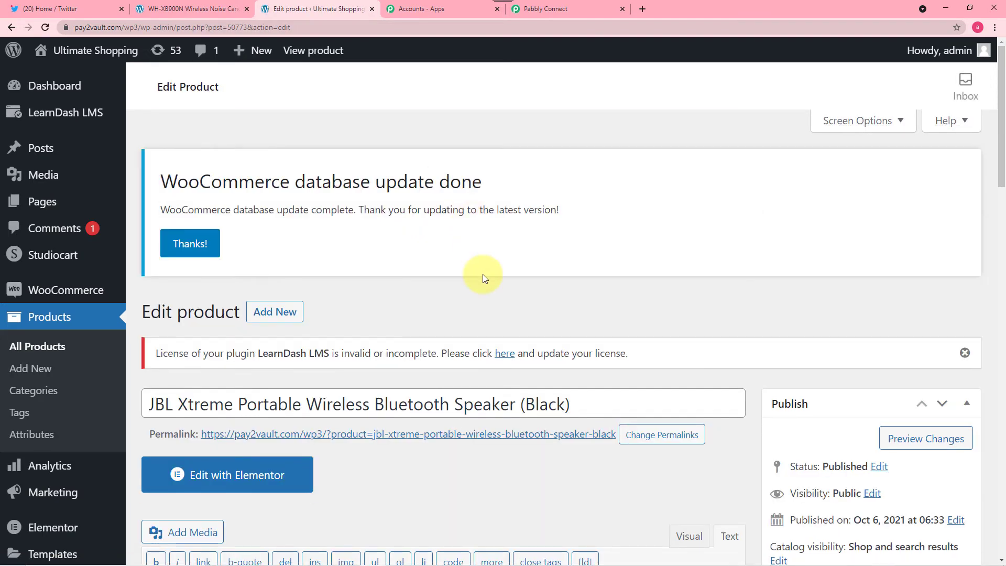
scroll(513, 272, down, 3)
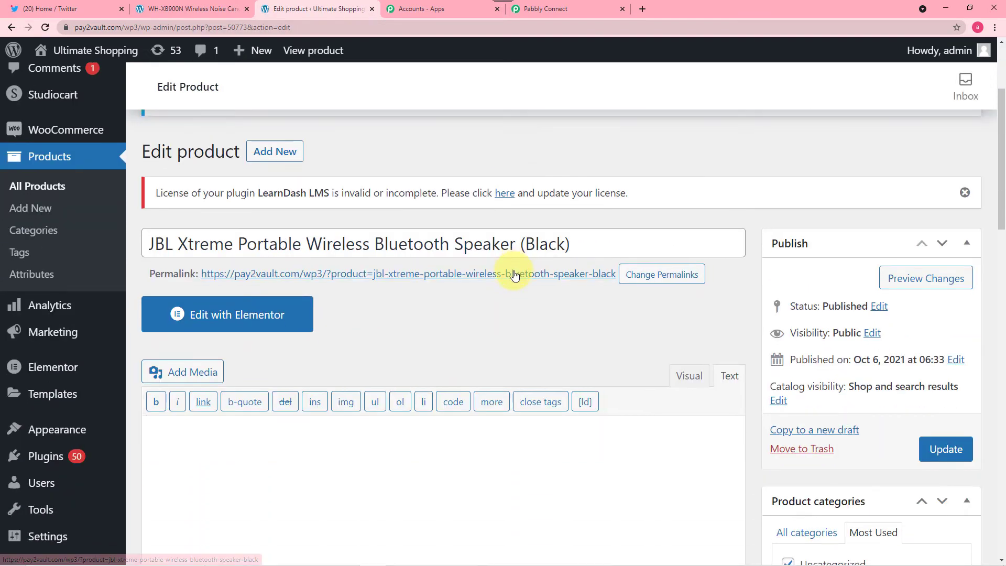
scroll(513, 272, down, 9)
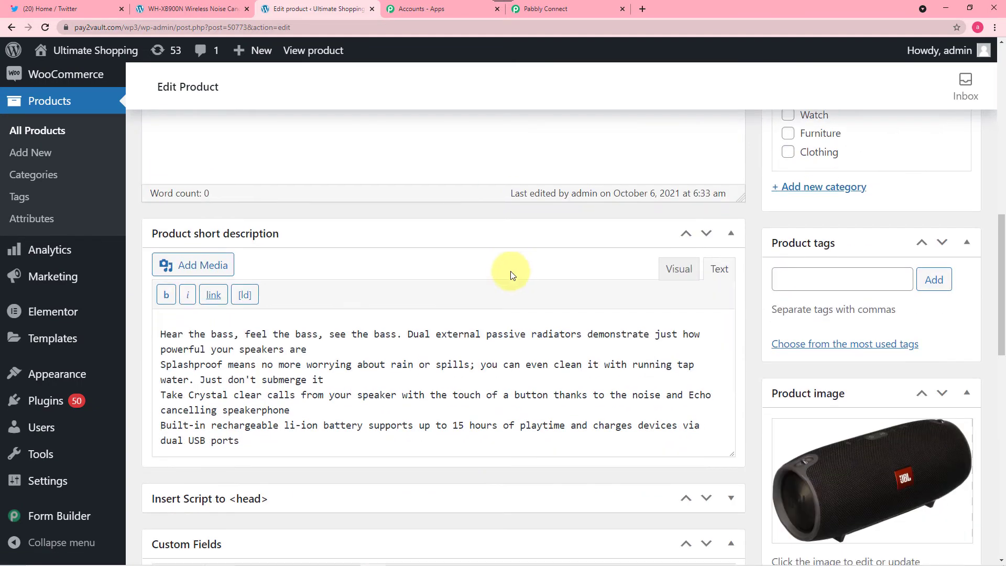
click(559, 13)
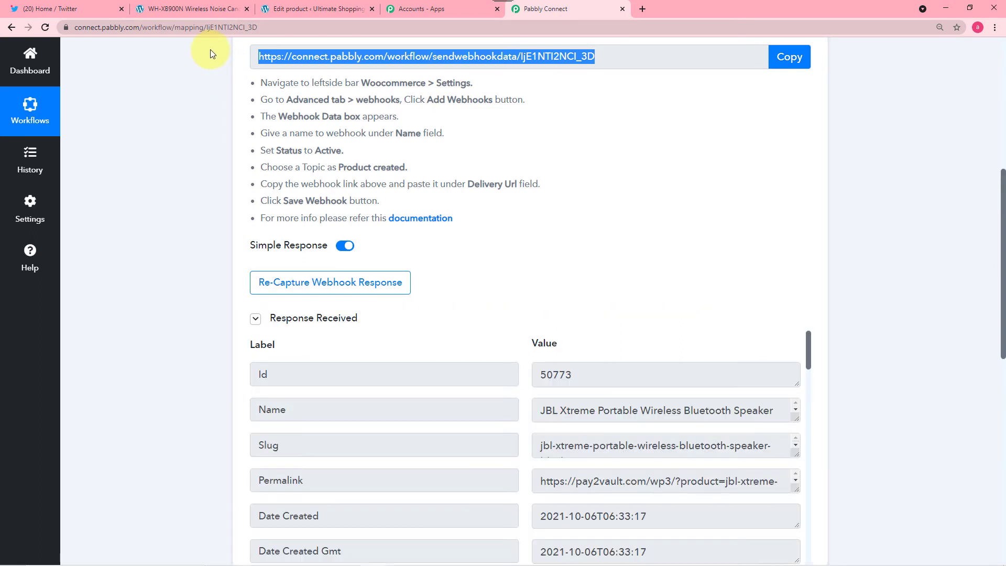
scroll(515, 237, down, 5)
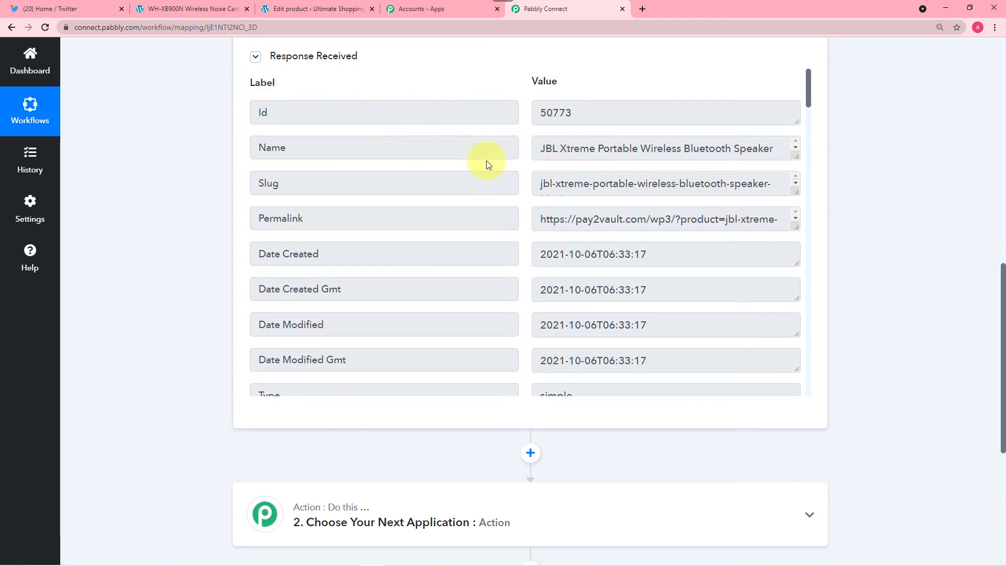
drag(800, 159, 797, 197)
scroll(382, 218, down, 2)
scroll(382, 218, down, 1)
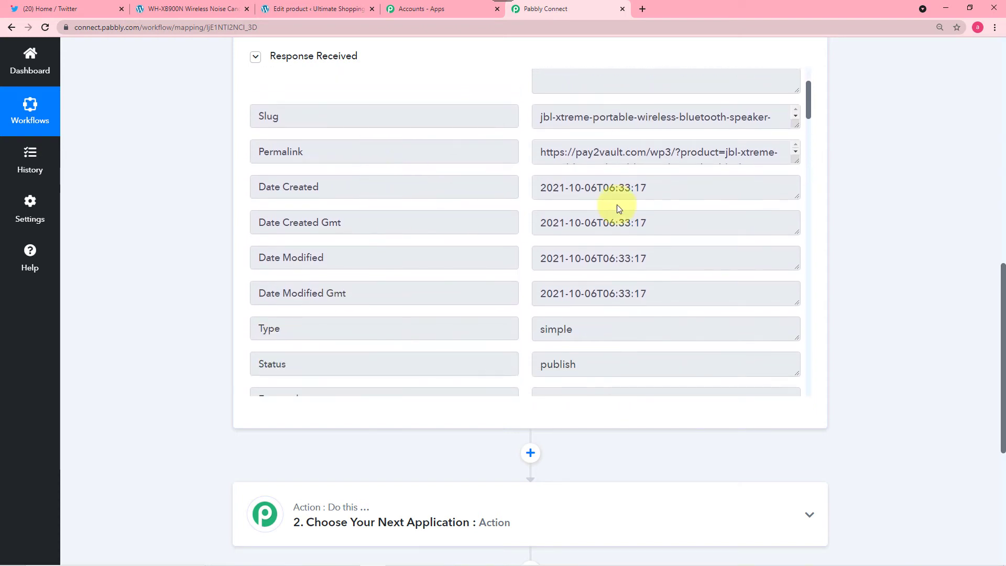
drag(797, 174, 797, 188)
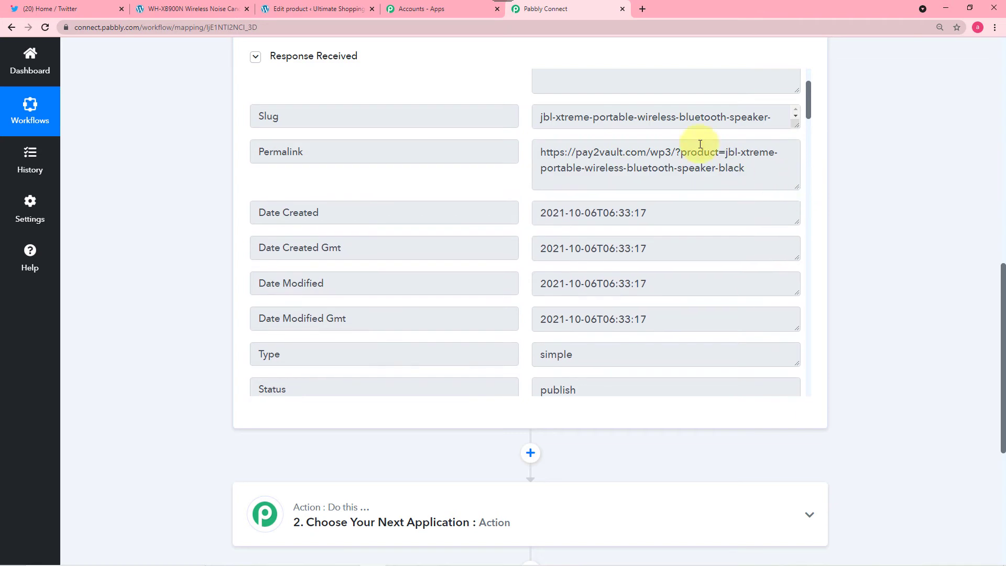
scroll(503, 232, down, 1)
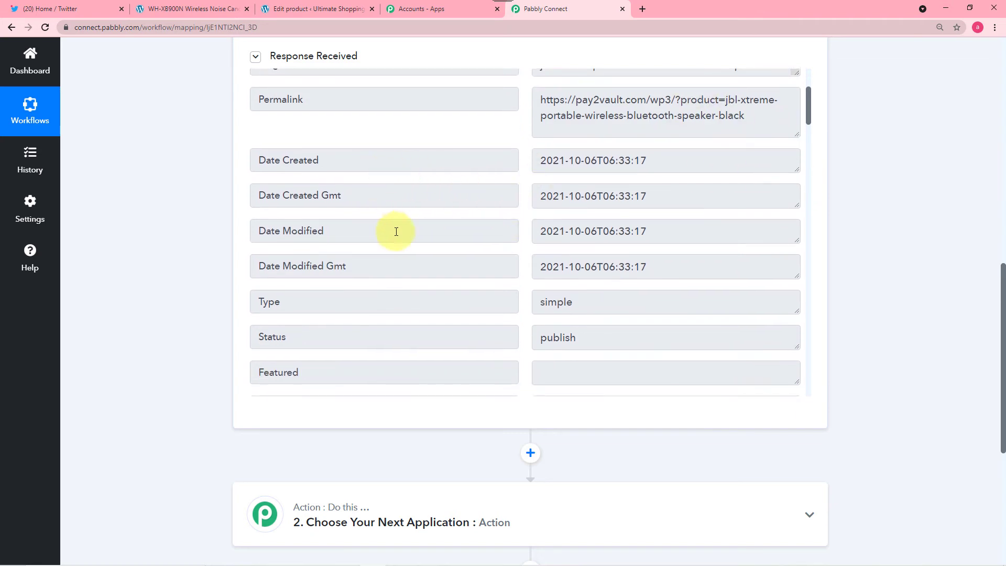
scroll(396, 234, down, 10)
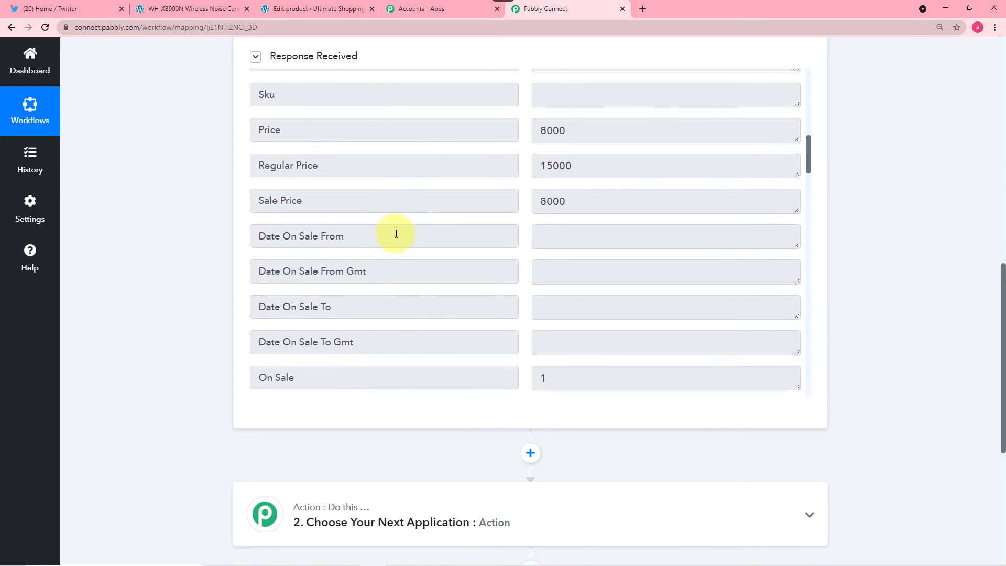
scroll(527, 230, up, 2)
scroll(505, 234, down, 9)
scroll(506, 235, down, 12)
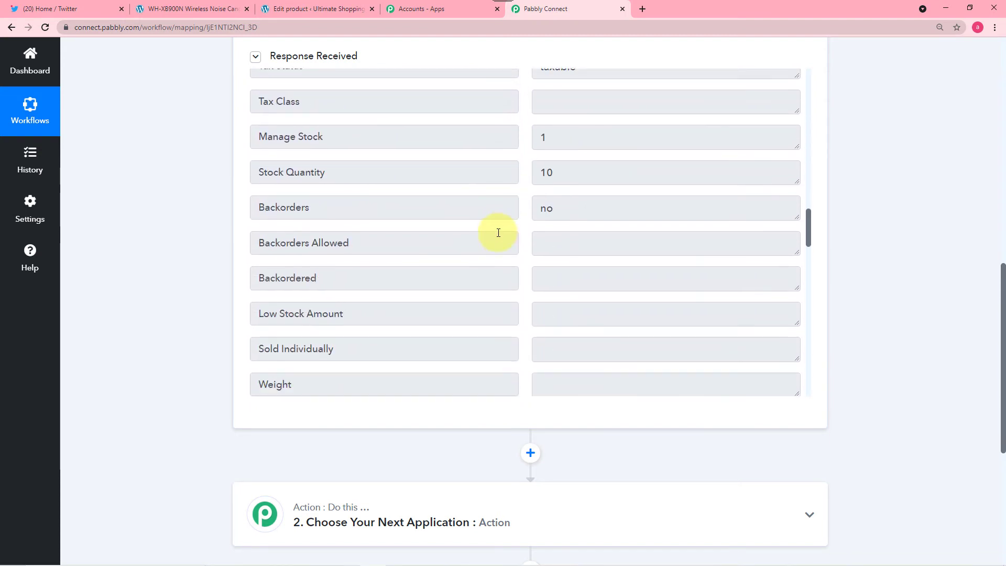
scroll(376, 227, down, 11)
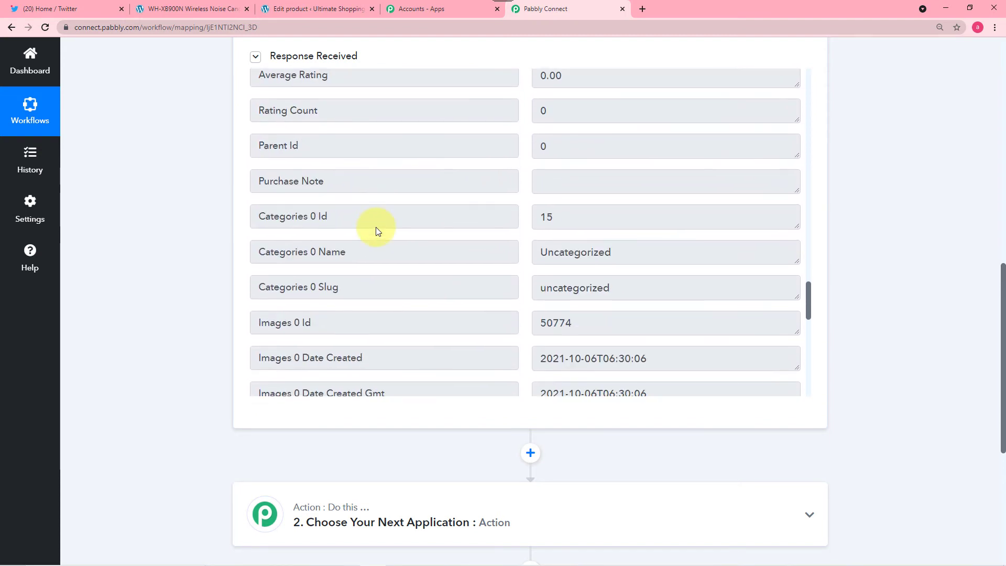
scroll(376, 227, down, 5)
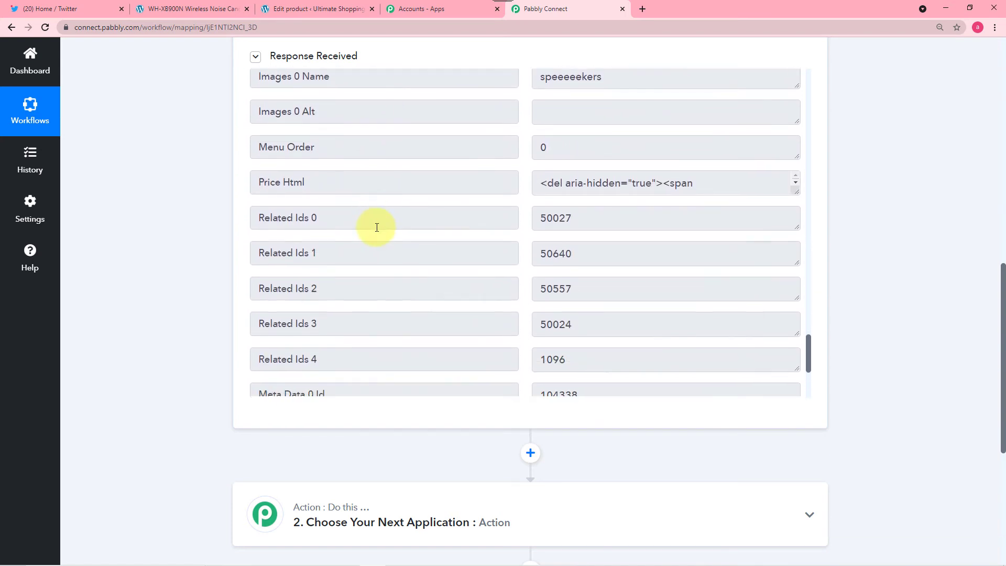
scroll(197, 278, down, 5)
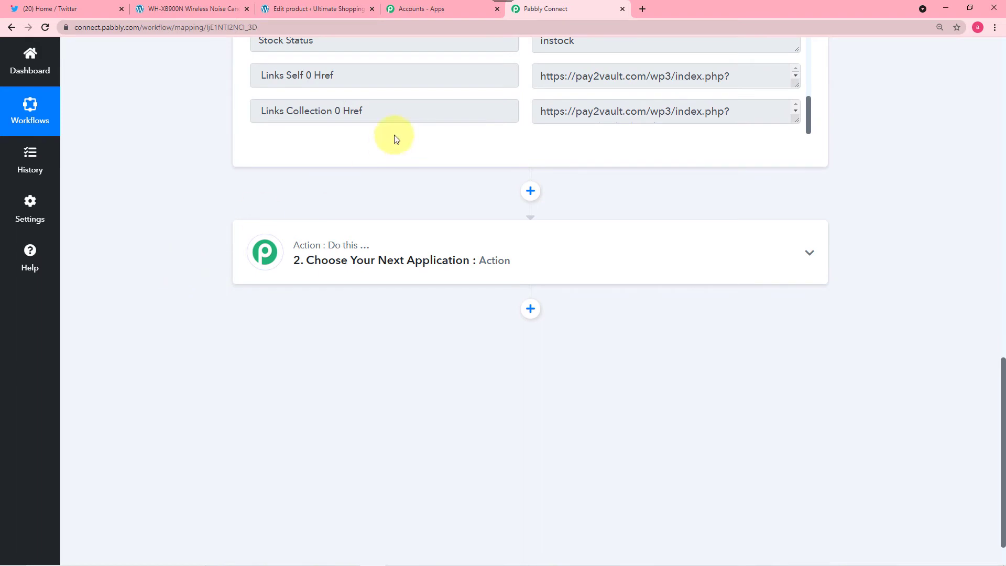
Choose Twitter as step 2's app with the Create Tweet with Media action event
click(373, 257)
scroll(371, 255, down, 1)
click(337, 276)
text(tw)
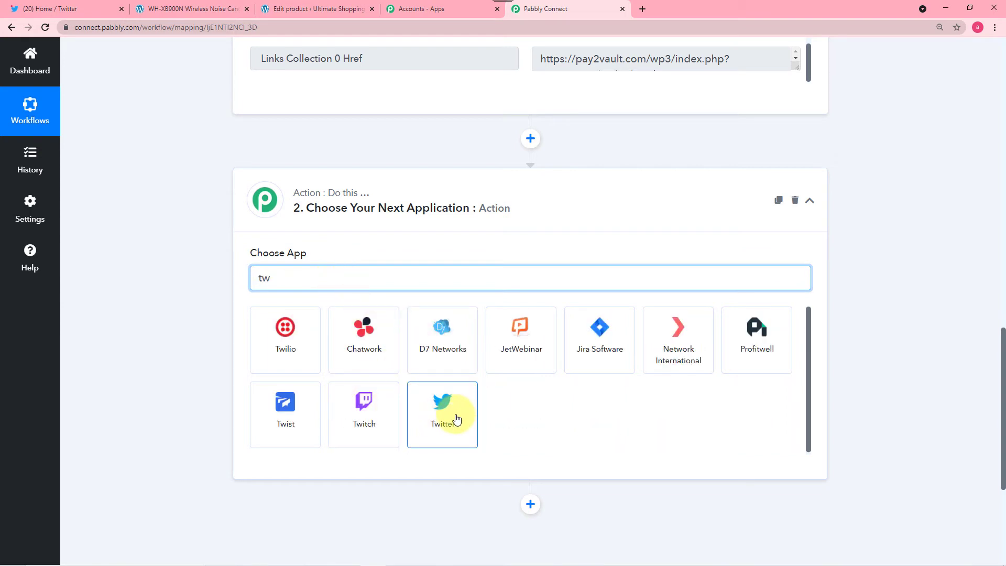
click(439, 424)
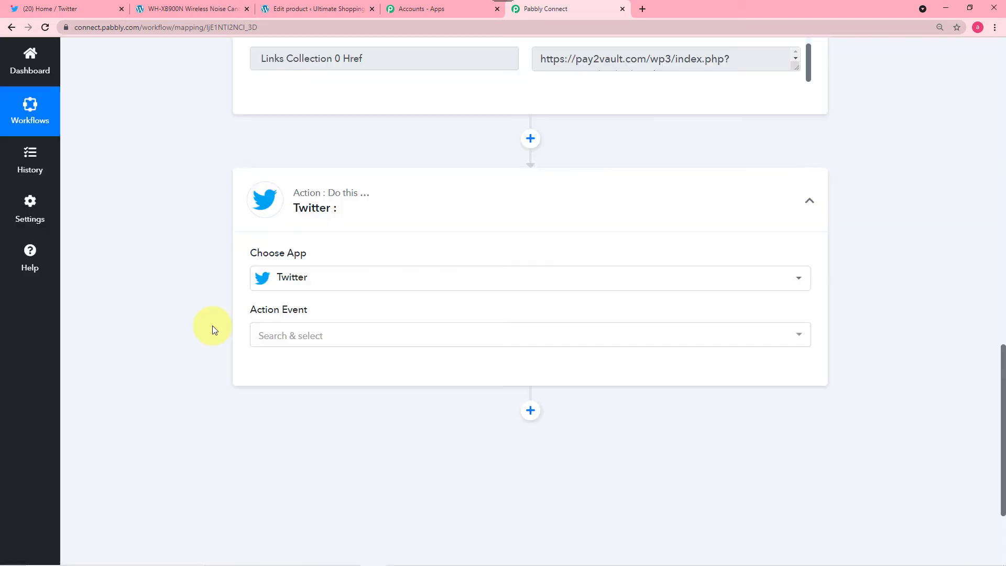
click(292, 334)
click(292, 334)
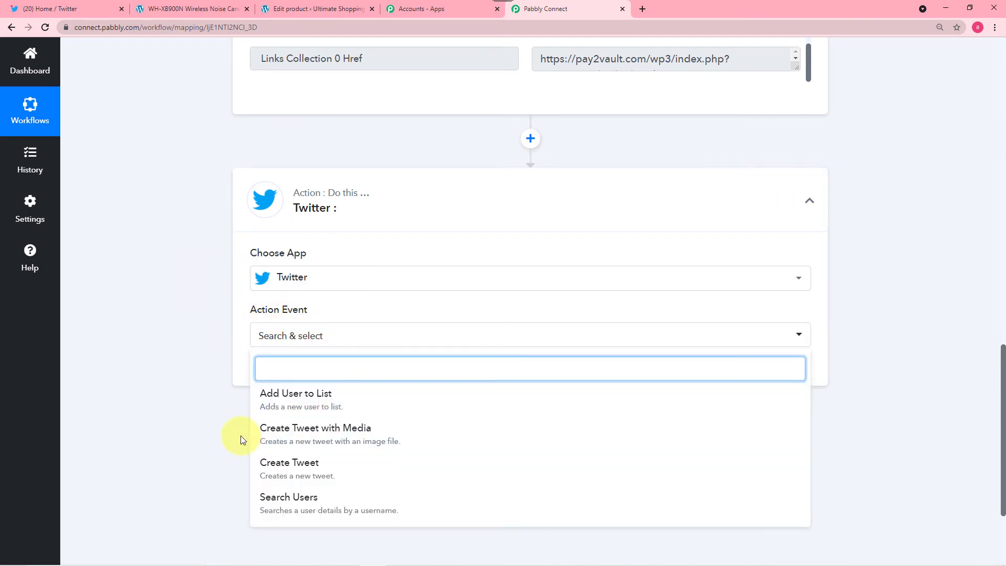
click(335, 436)
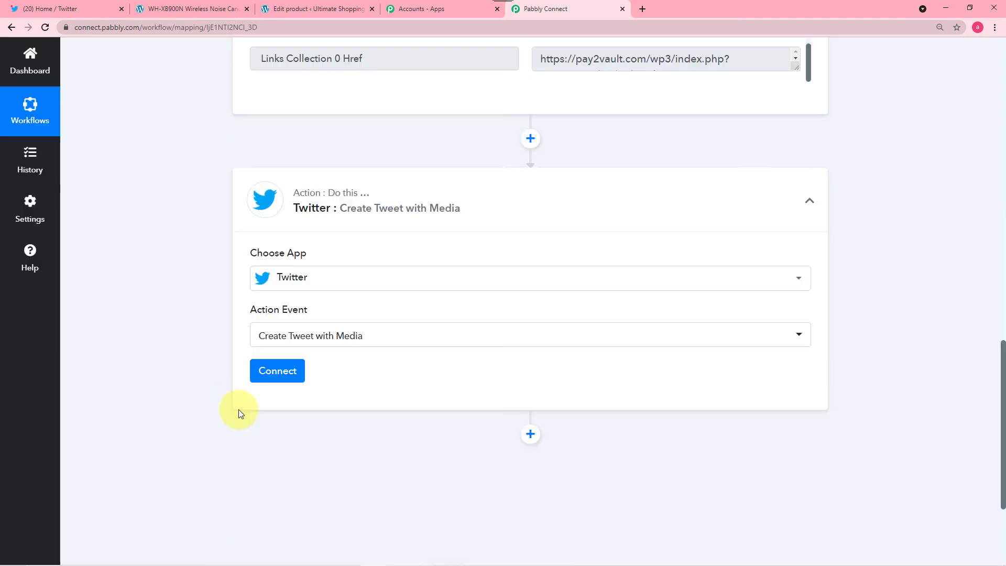
Add a new Twitter connection, Twitter #16, and authorize Pabbly Connect's access
click(276, 367)
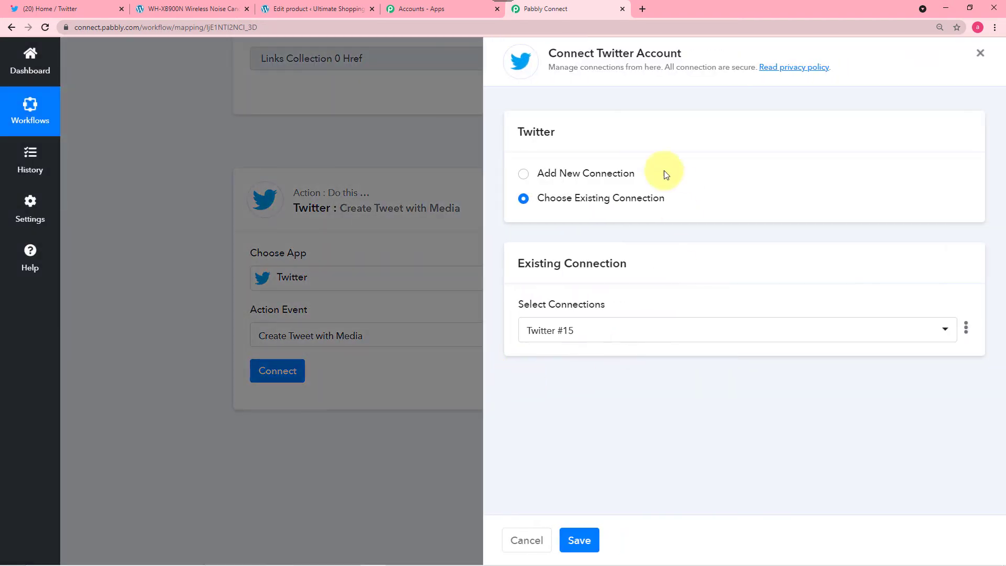
click(523, 174)
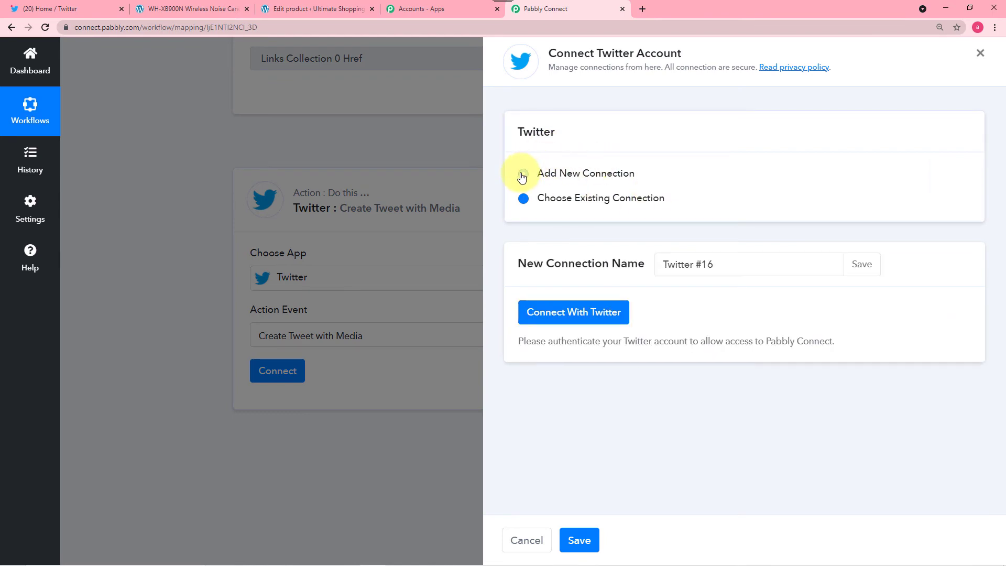
click(550, 314)
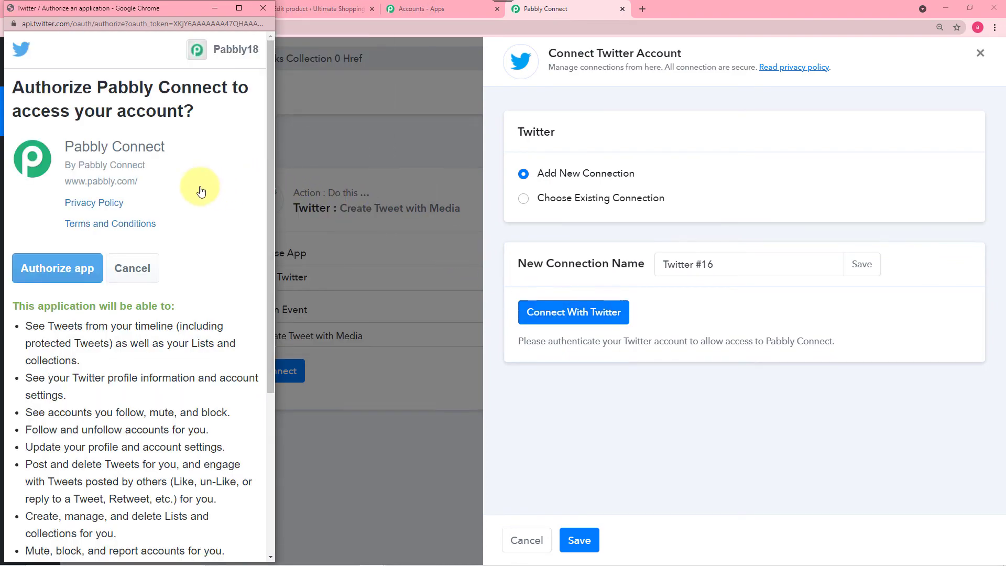
scroll(202, 192, down, 1)
scroll(201, 192, down, 3)
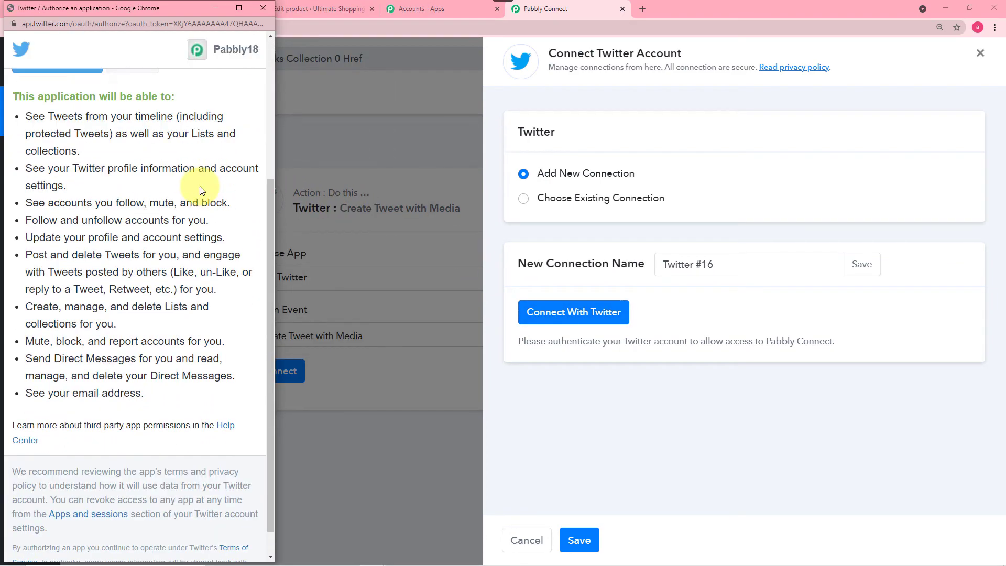
scroll(201, 188, up, 2)
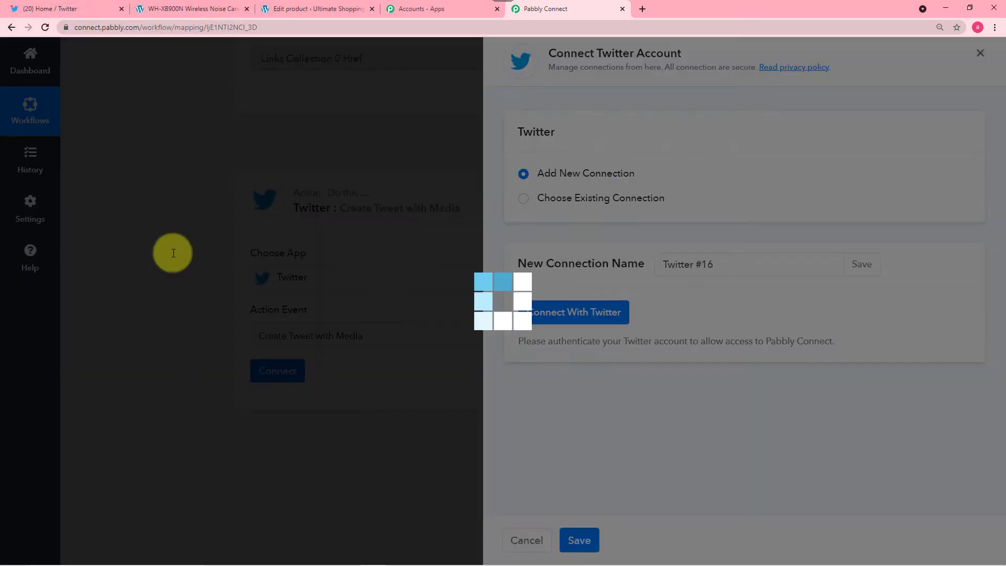
Paste 'The Listings of products in our Online Store is updated for you…' into Message
scroll(166, 257, down, 1)
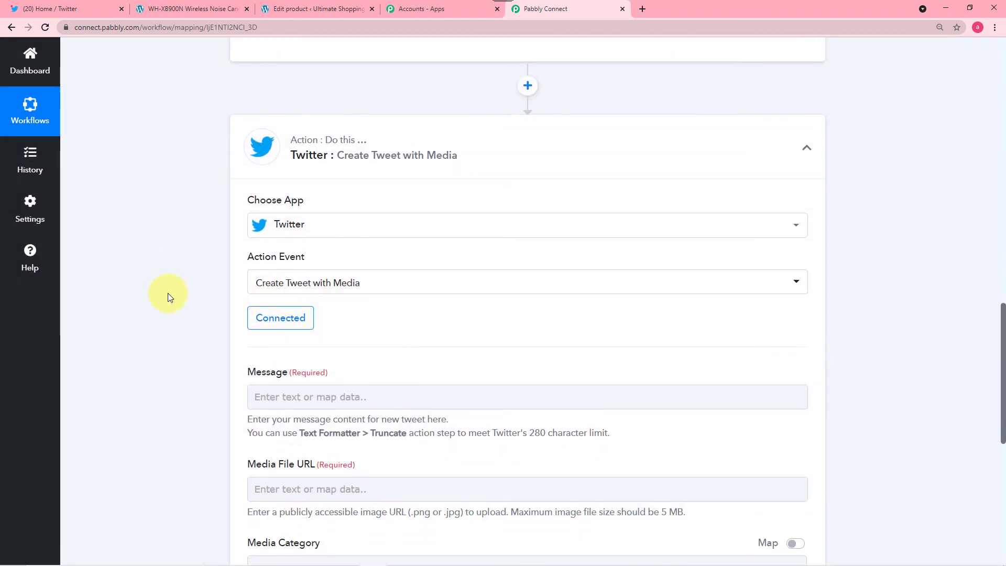
scroll(168, 299, down, 2)
scroll(168, 296, down, 2)
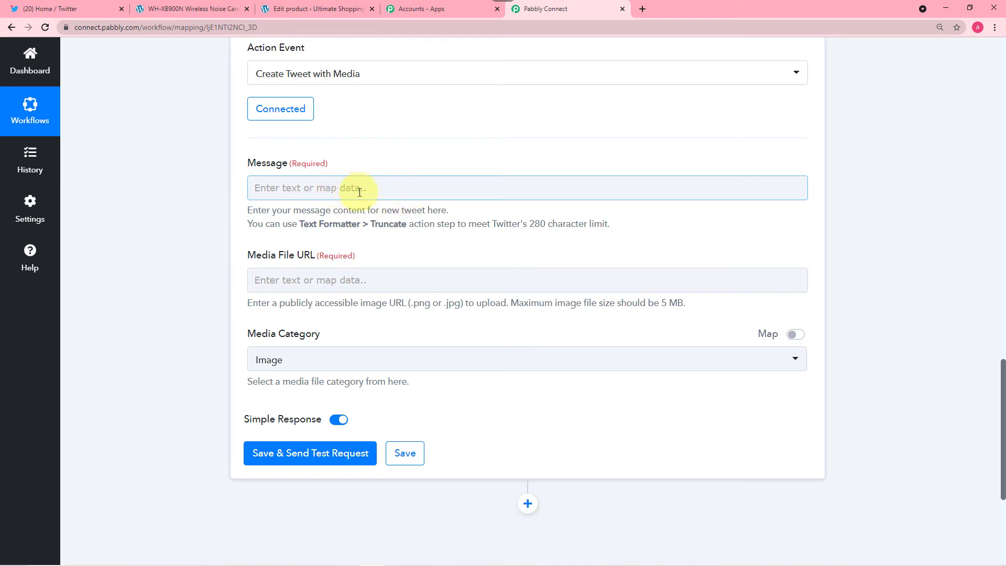
text(The Listings of products in our Online Store is updated for you. \n Click on this link to Check our new collection: \n)
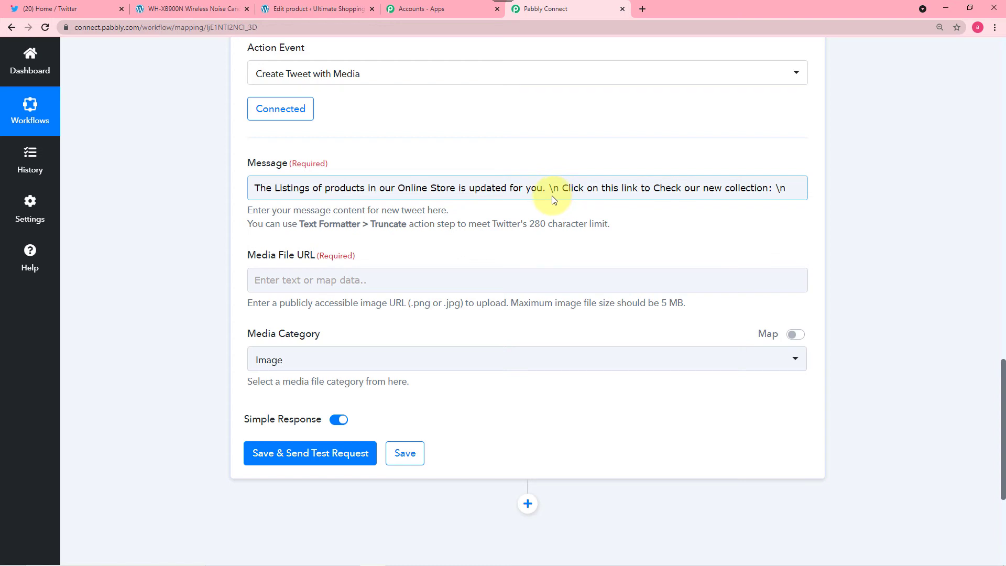
click(794, 192)
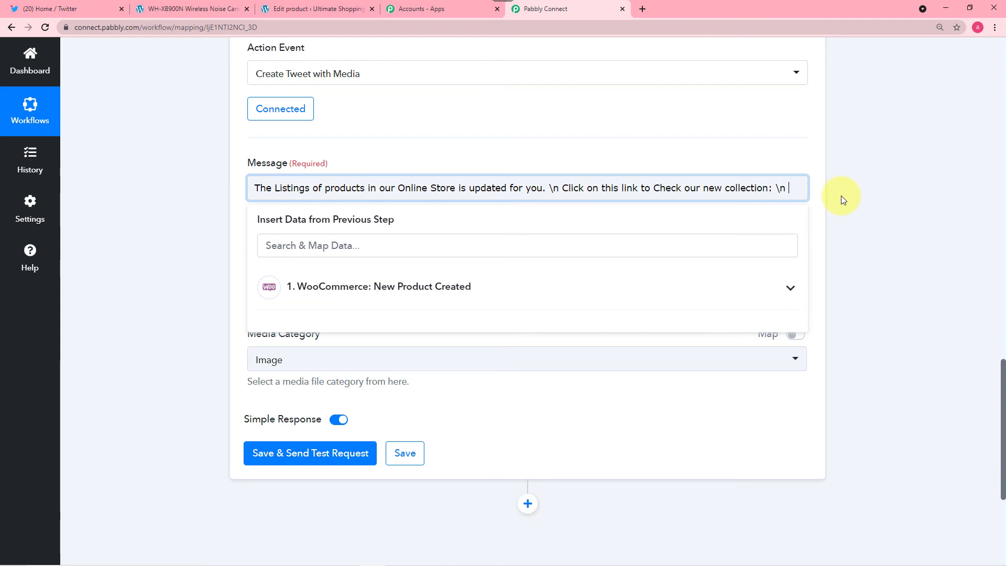
Scroll through the captured WooCommerce product fields and back down to the tweet Message
scroll(841, 196, up, 4)
scroll(842, 196, up, 4)
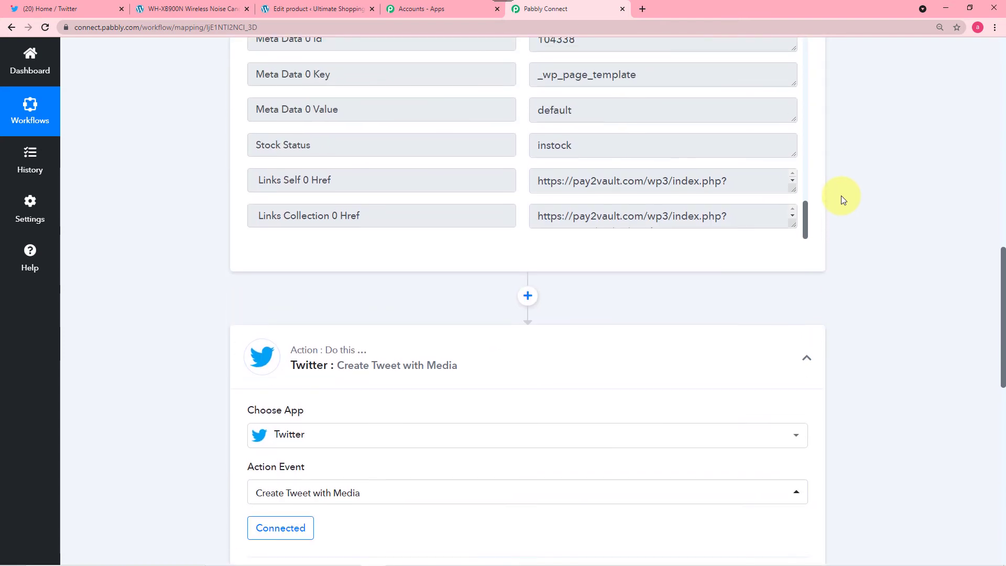
scroll(226, 183, up, 3)
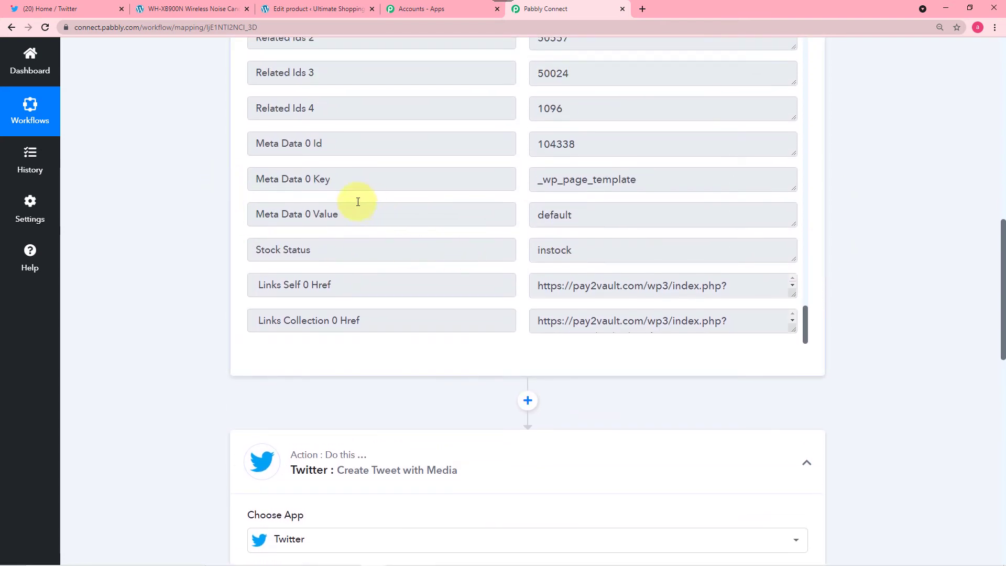
scroll(392, 227, down, 2)
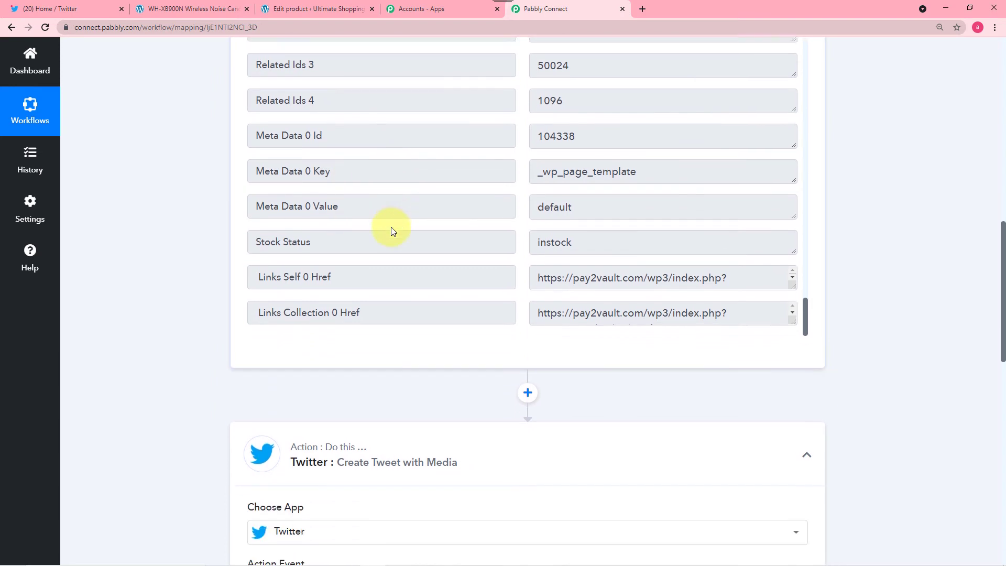
scroll(635, 191, up, 6)
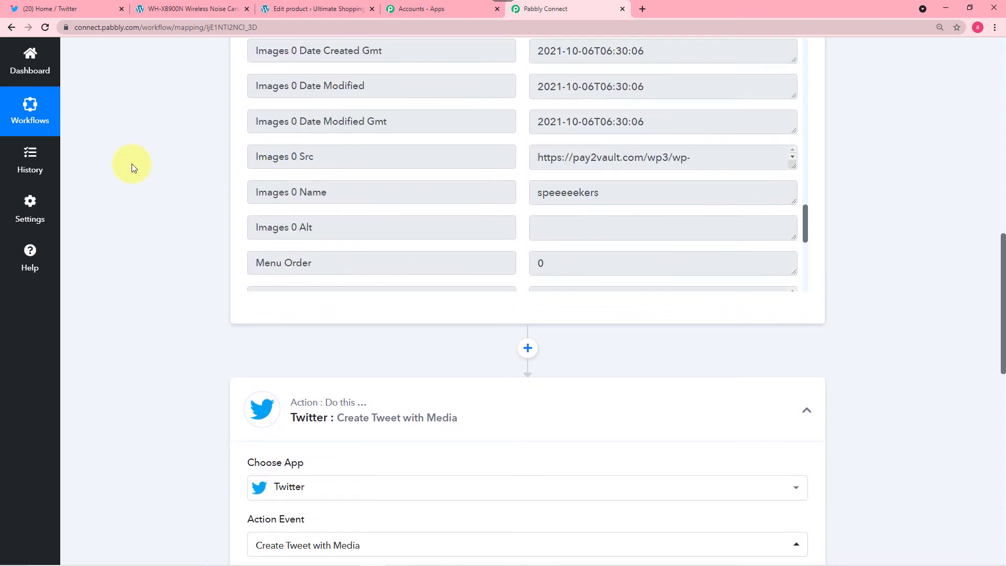
scroll(147, 167, up, 3)
scroll(371, 273, up, 14)
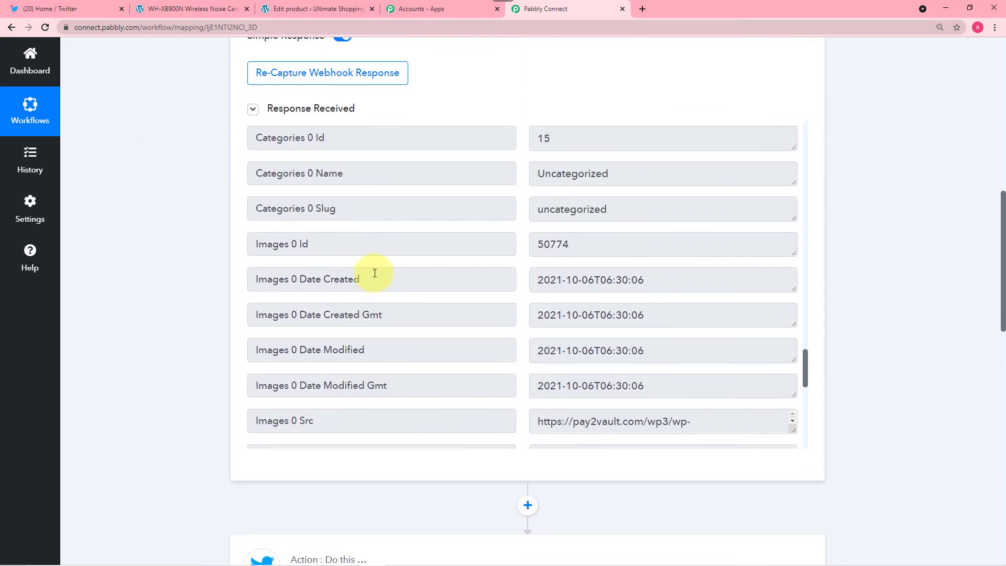
scroll(375, 273, up, 14)
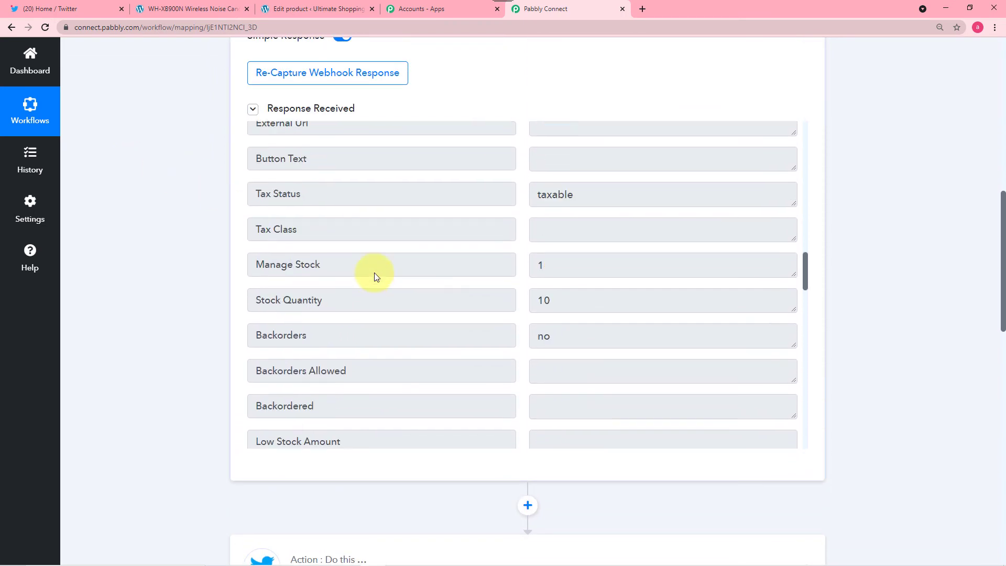
scroll(374, 273, up, 11)
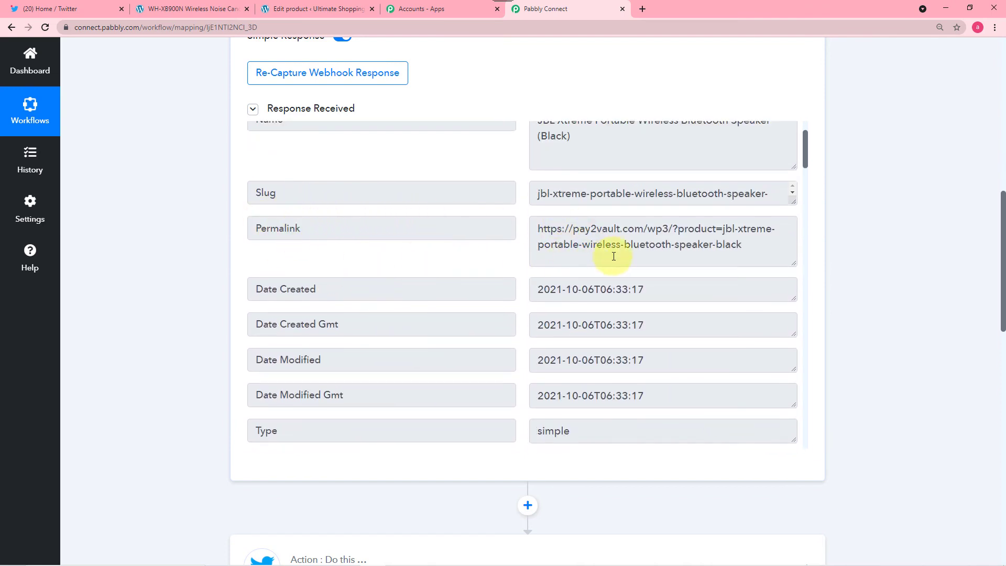
scroll(156, 276, down, 10)
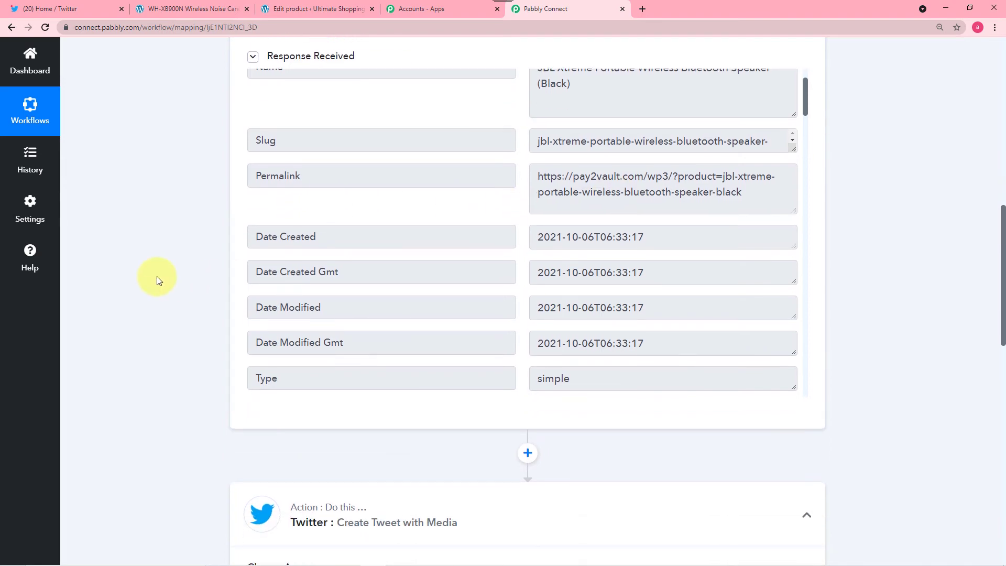
scroll(156, 275, down, 3)
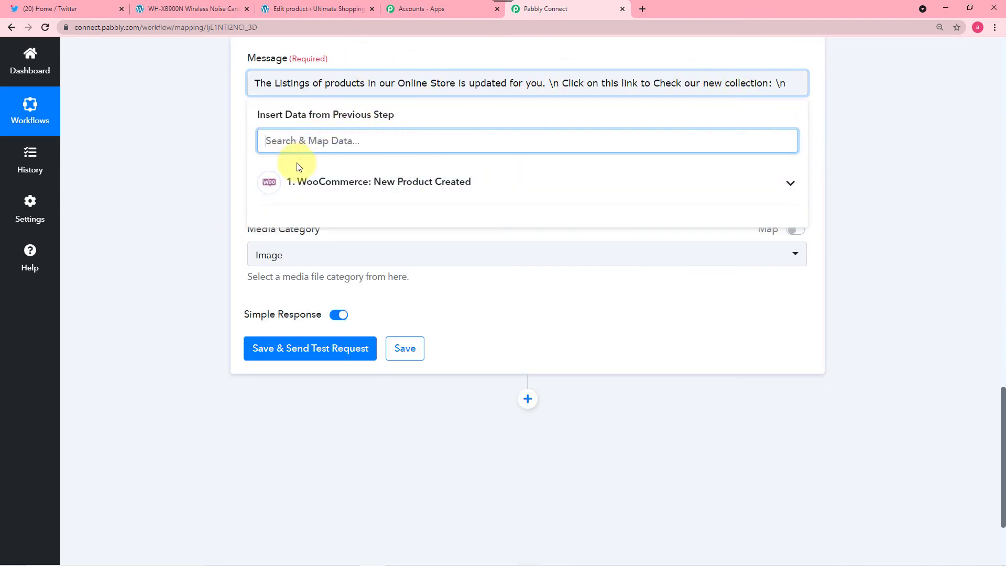
Insert the WooCommerce: New Product Created Permalink field at the end of the message
click(460, 189)
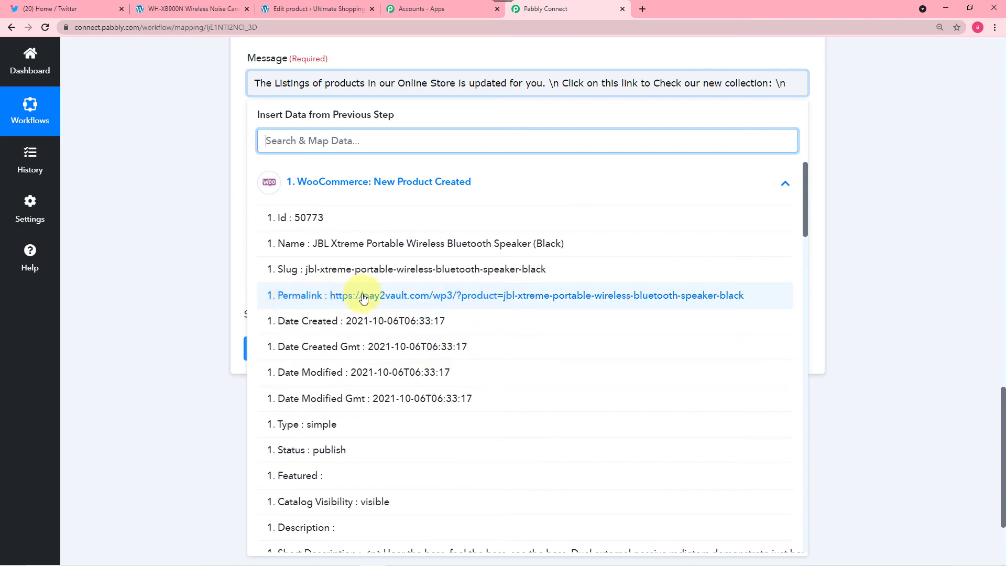
click(334, 297)
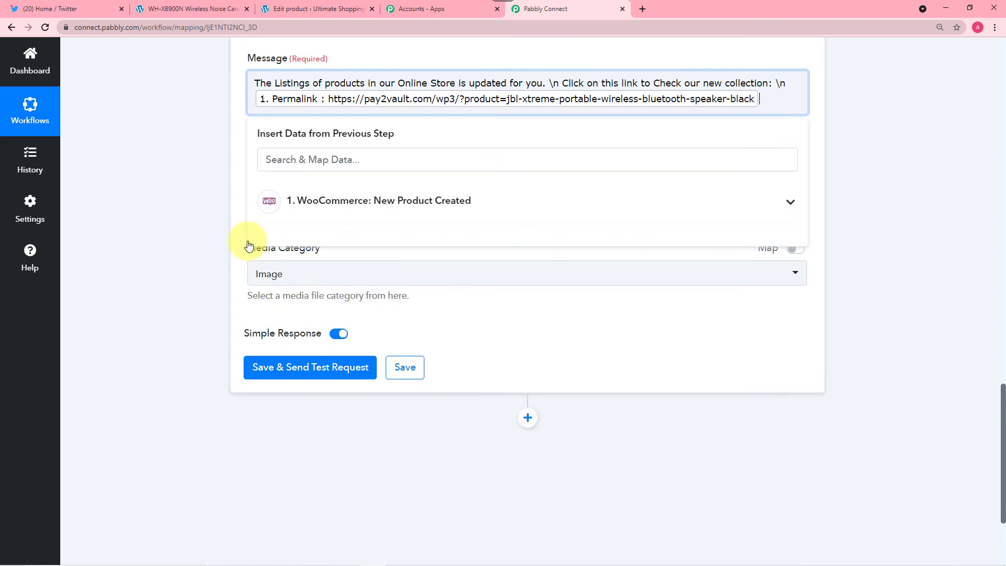
click(193, 206)
scroll(192, 206, up, 1)
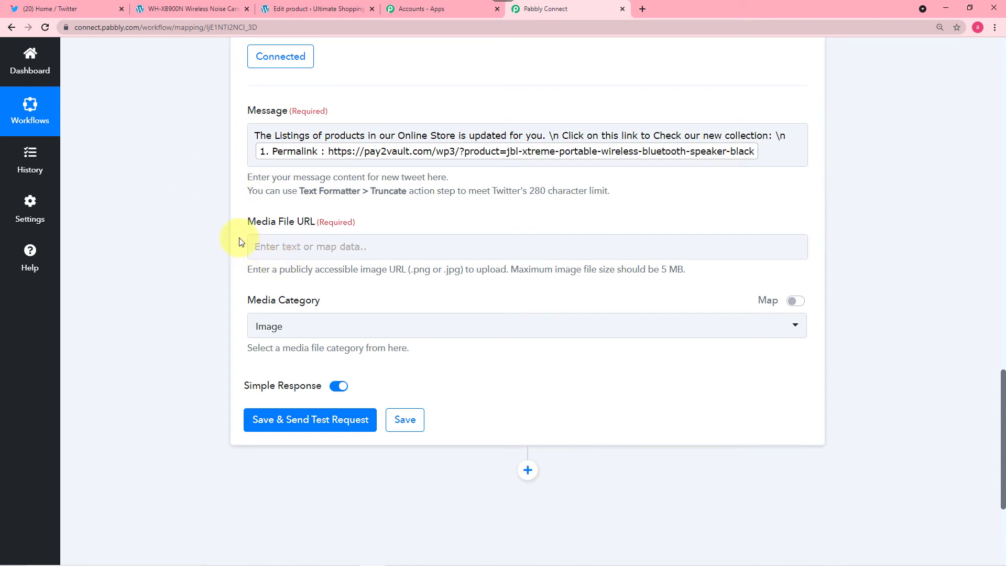
Enlarge the Images 0 Src response value to reveal the full speeeeekers.jpg image URL
click(353, 250)
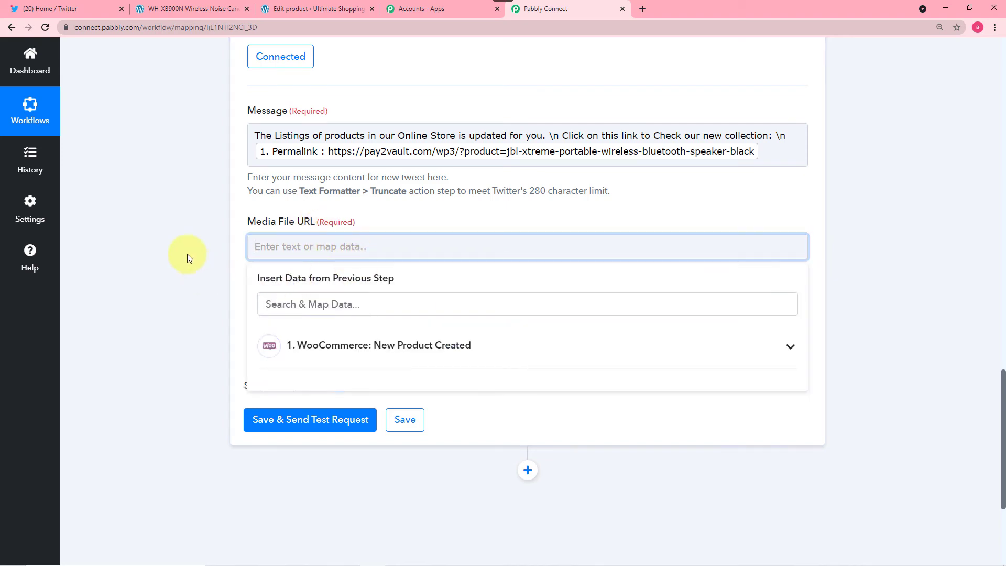
scroll(187, 255, up, 15)
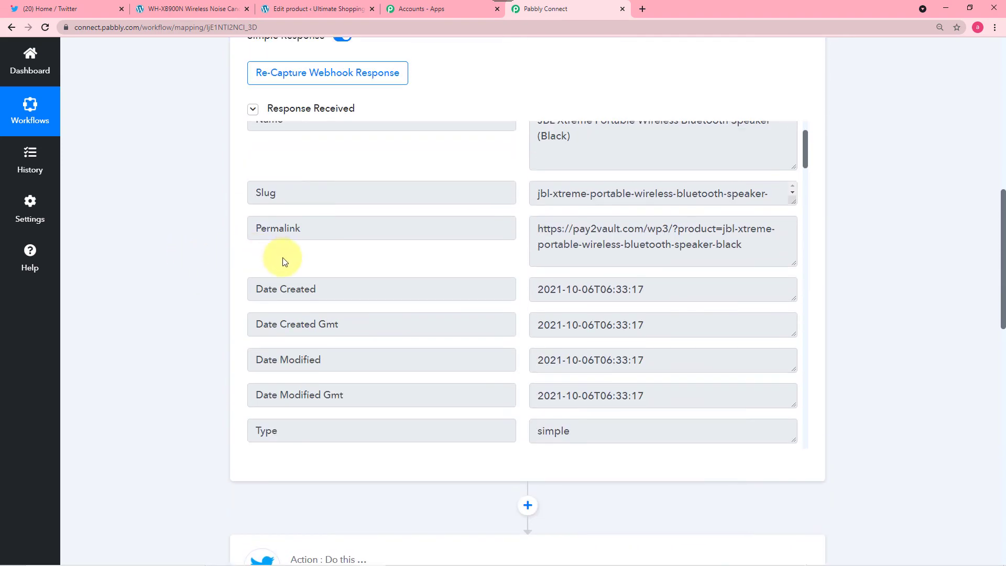
scroll(352, 270, up, 3)
scroll(355, 268, down, 4)
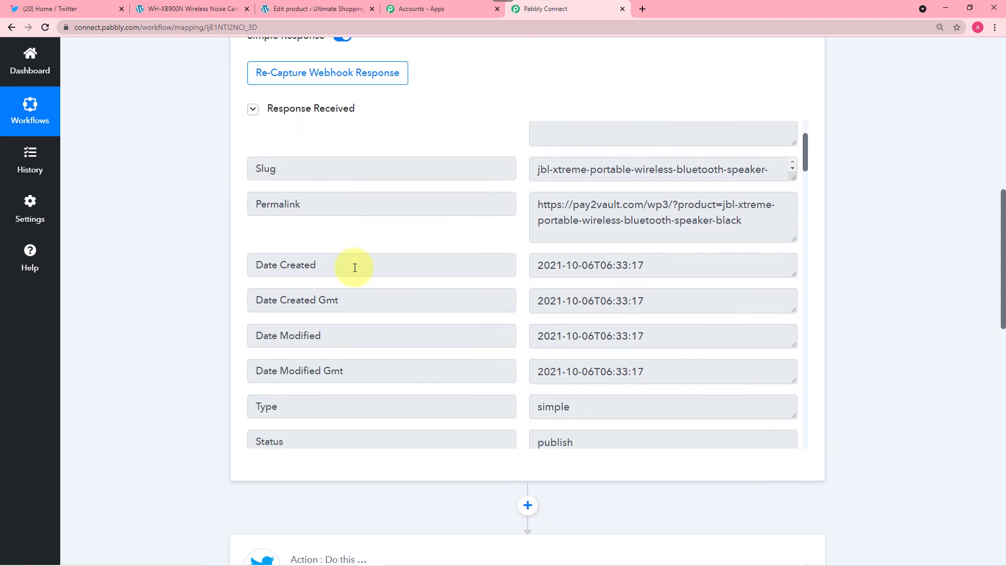
scroll(355, 268, down, 8)
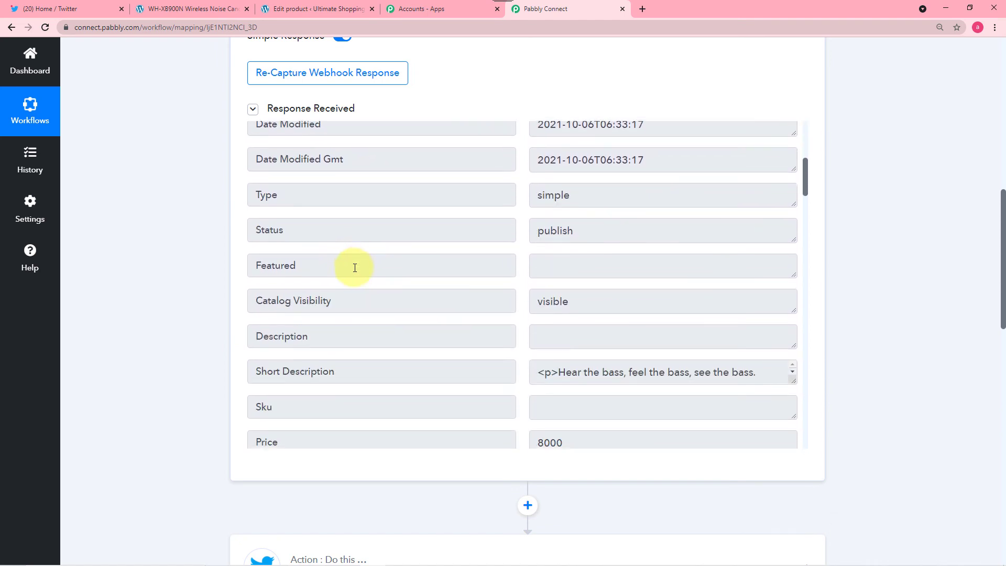
scroll(355, 268, down, 10)
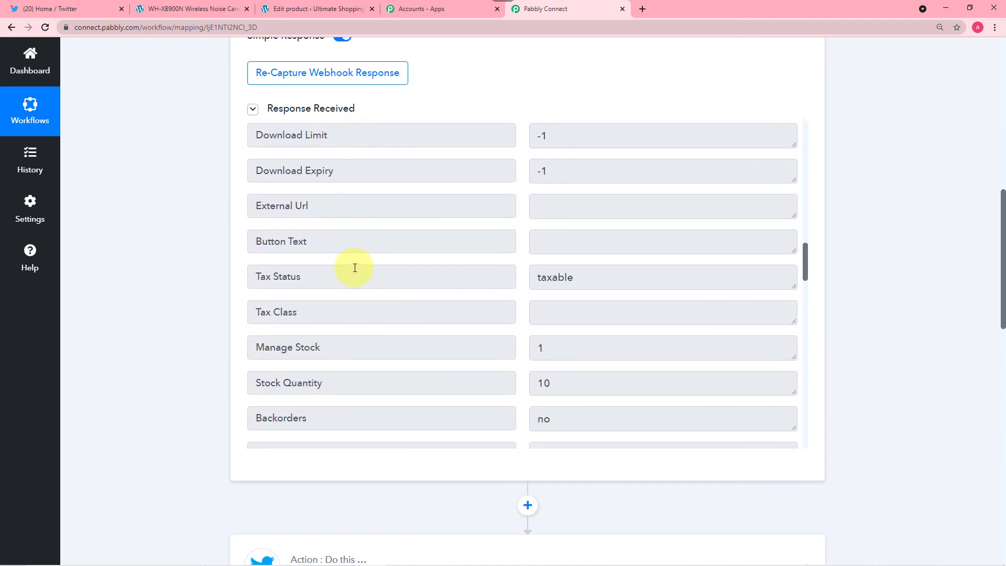
scroll(354, 267, down, 12)
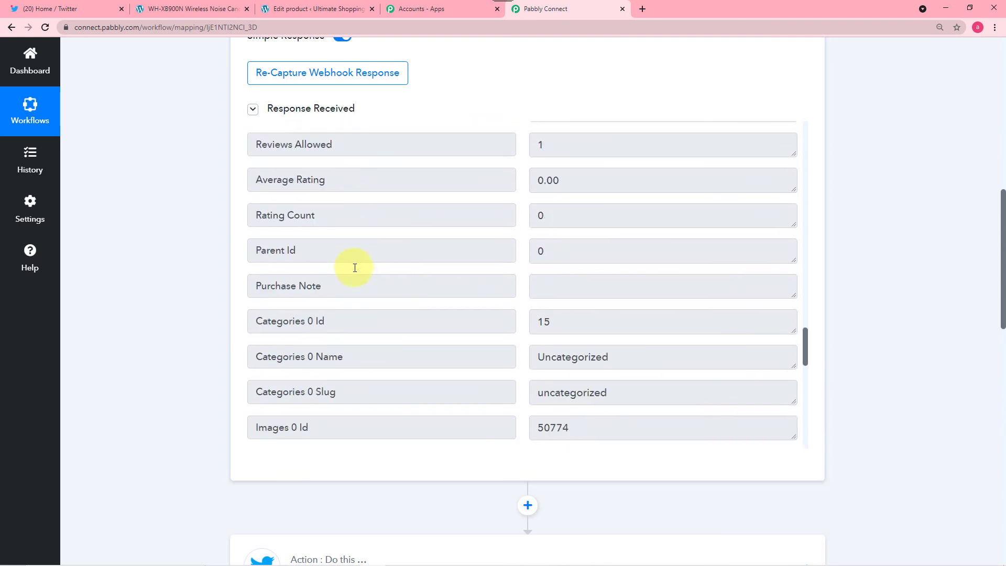
scroll(362, 276, down, 6)
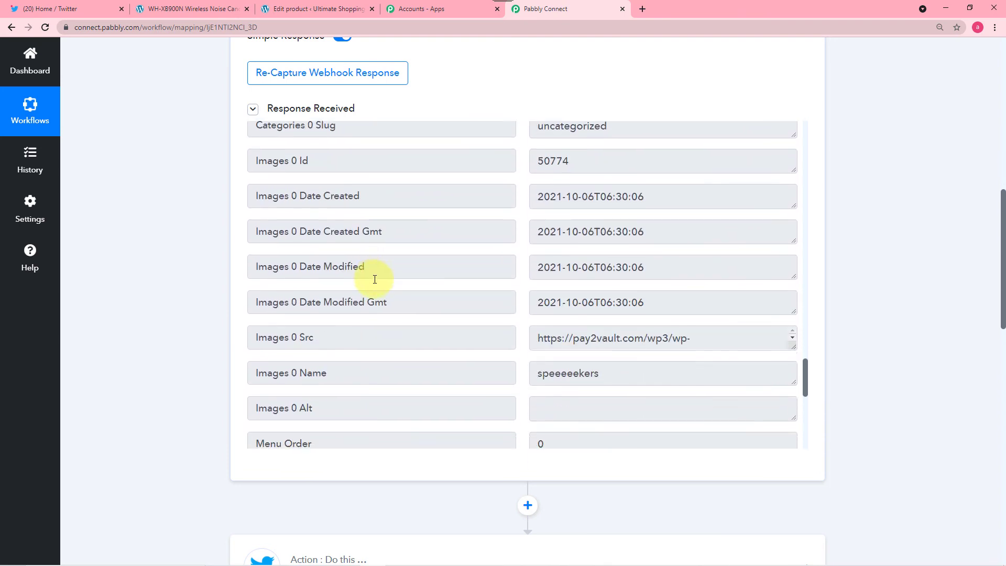
scroll(374, 279, down, 1)
drag(789, 195, 790, 225)
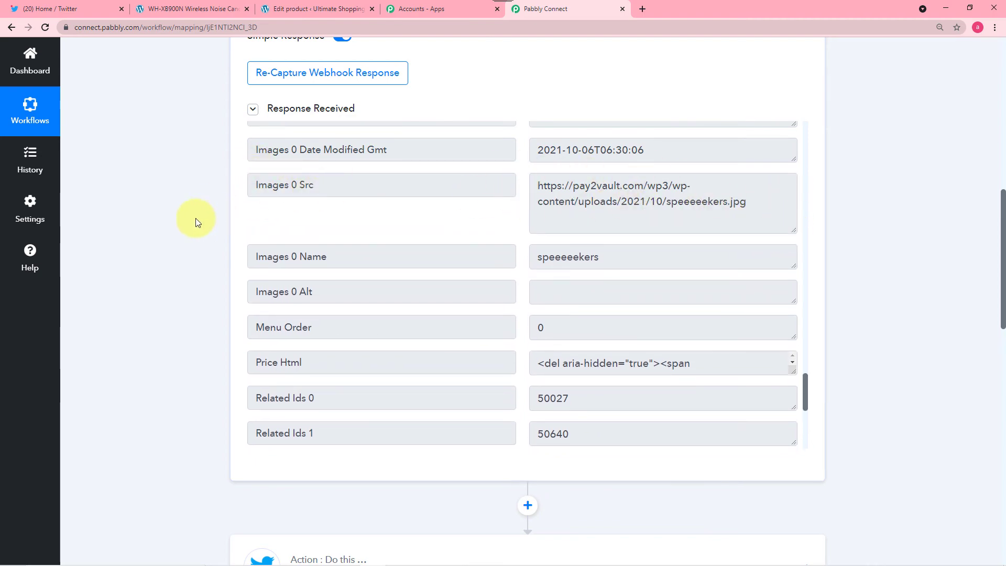
Map the new product's Images 0 Src field (speeeeekers.jpg) into the tweet's Media File URL
scroll(196, 218, down, 10)
click(294, 239)
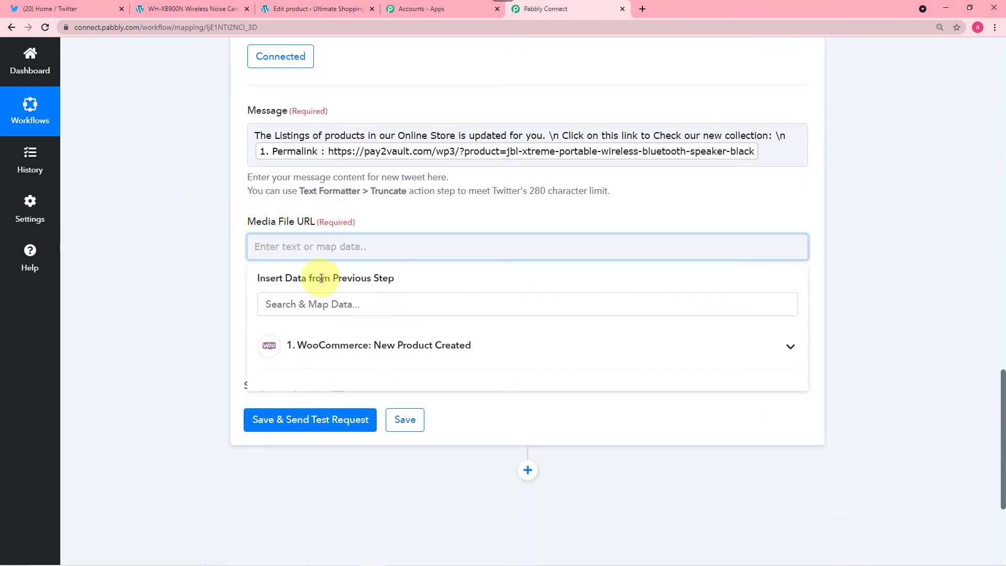
click(387, 351)
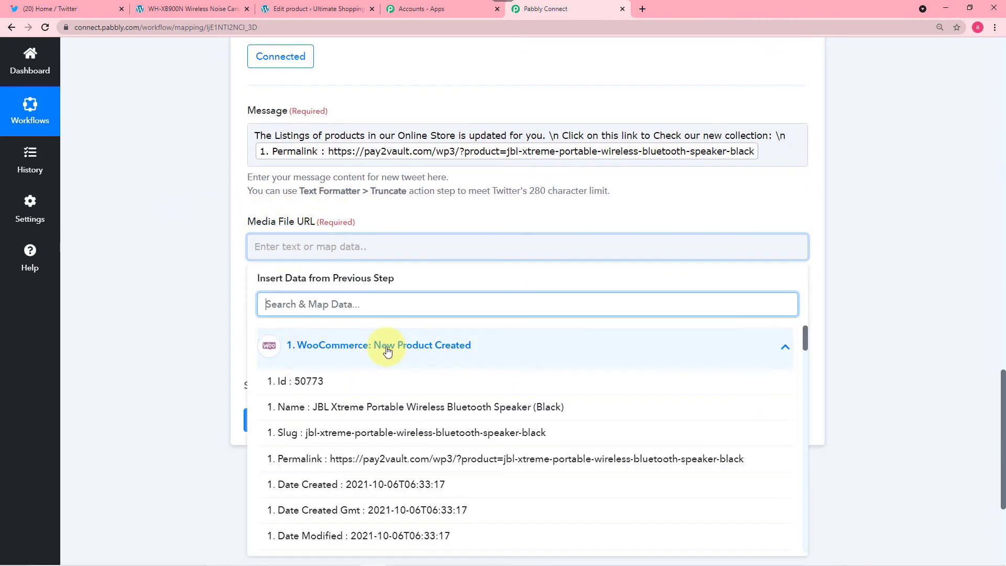
scroll(375, 443, down, 6)
scroll(377, 446, down, 10)
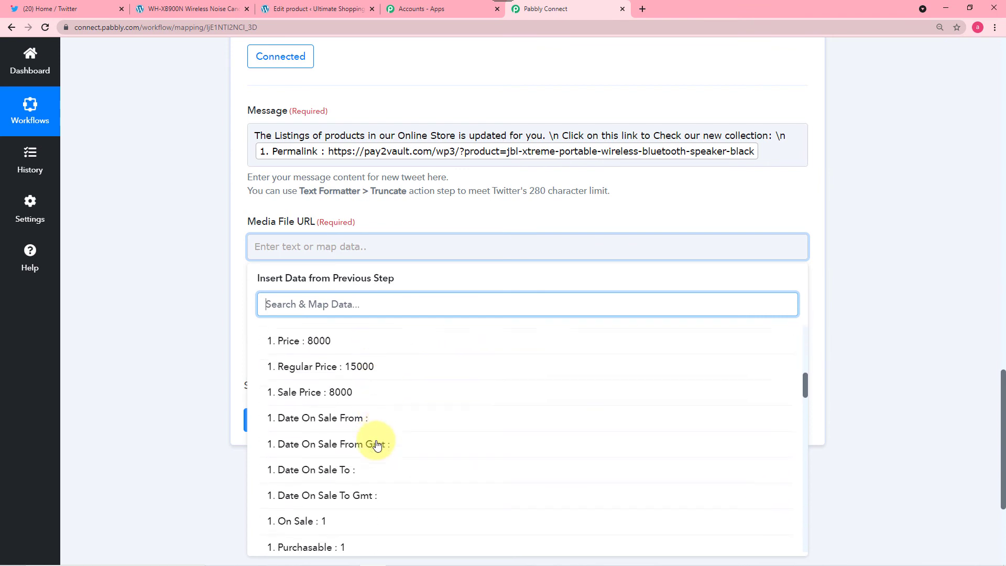
scroll(377, 445, down, 10)
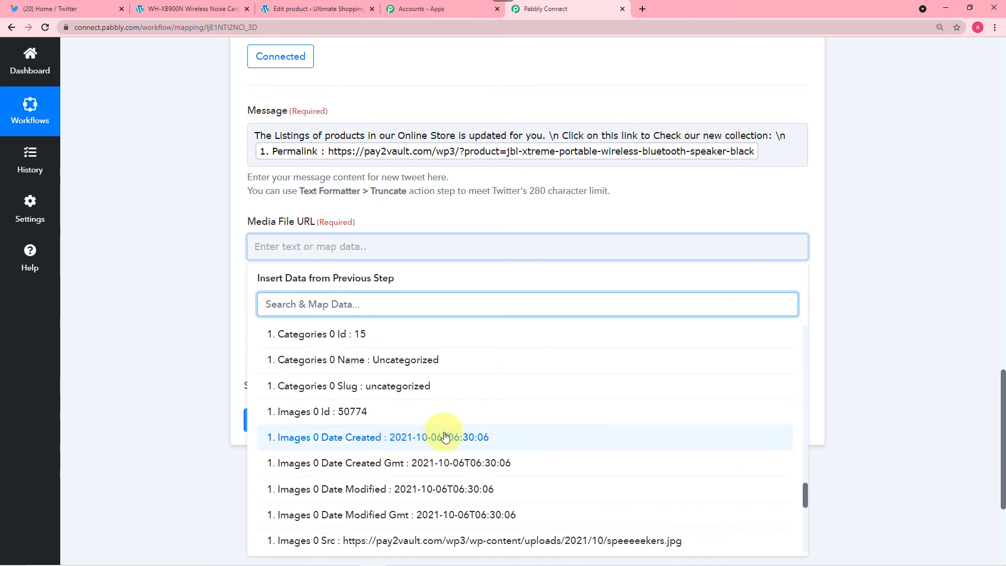
scroll(378, 444, down, 3)
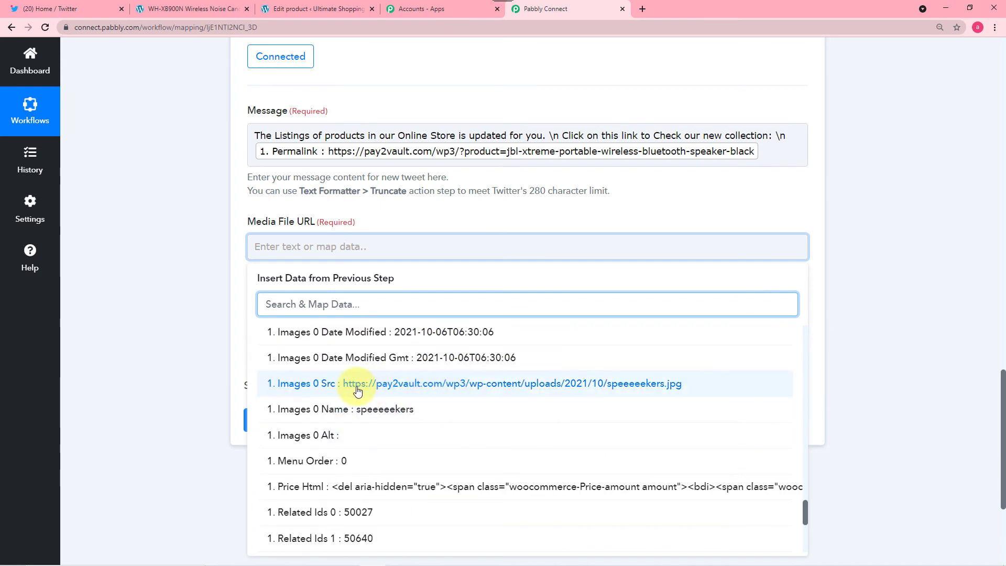
click(358, 391)
click(189, 338)
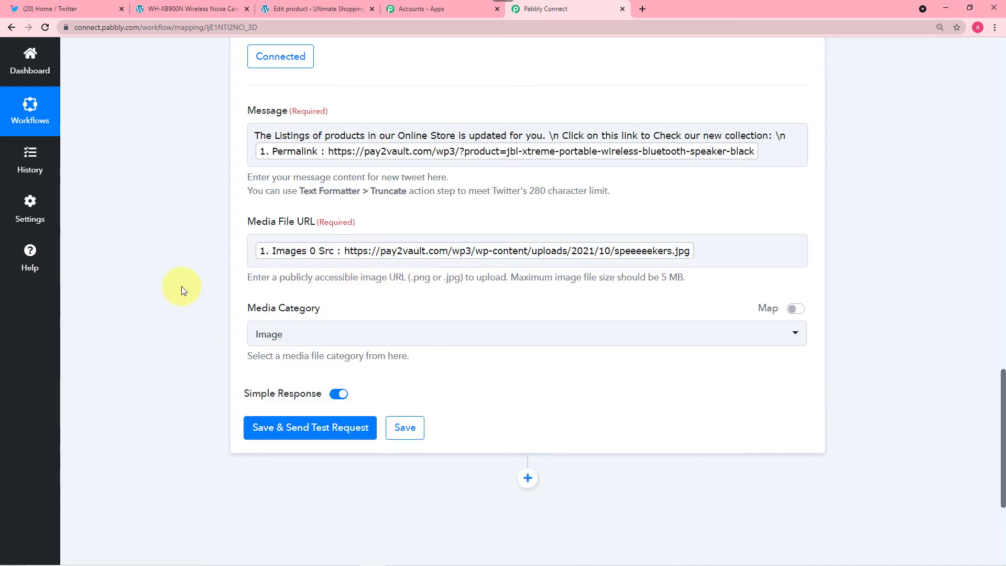
scroll(181, 286, down, 2)
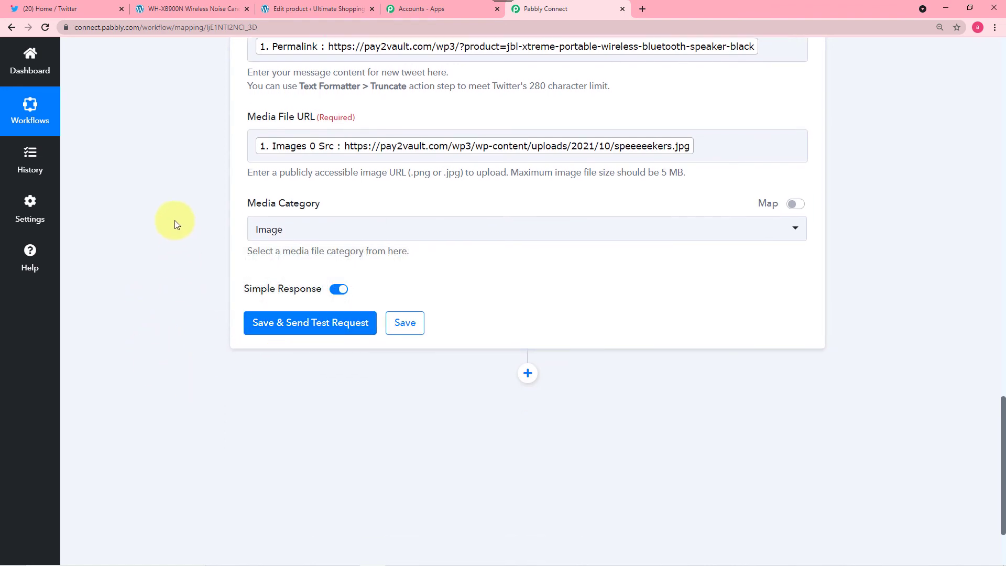
click(92, 13)
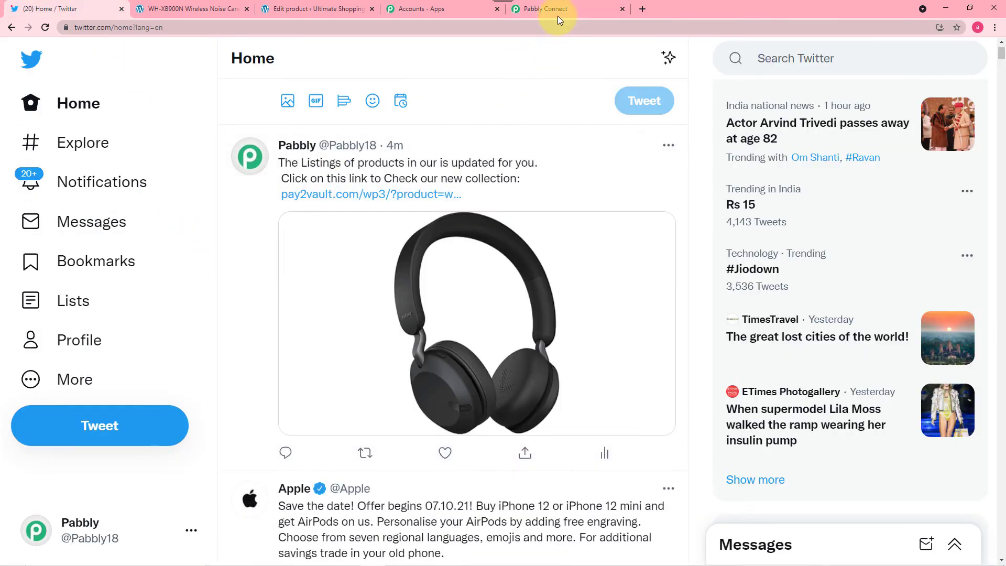
click(558, 10)
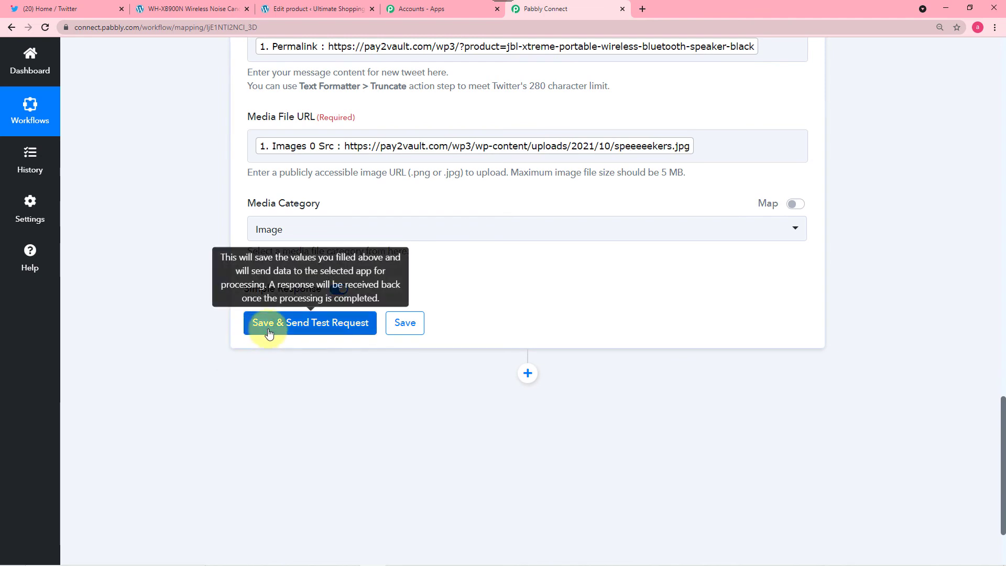
click(288, 329)
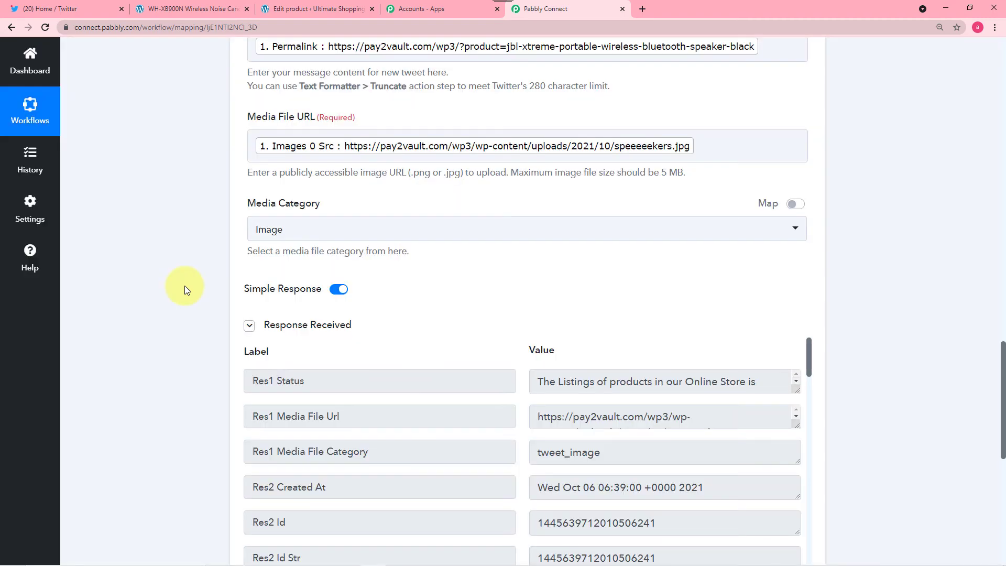
scroll(185, 285, down, 5)
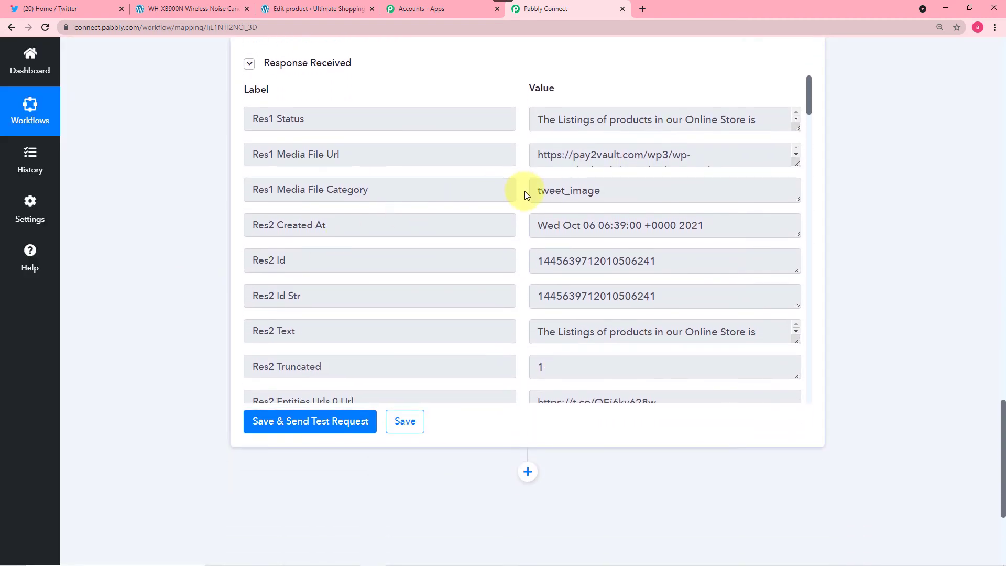
scroll(523, 196, down, 9)
scroll(523, 197, down, 2)
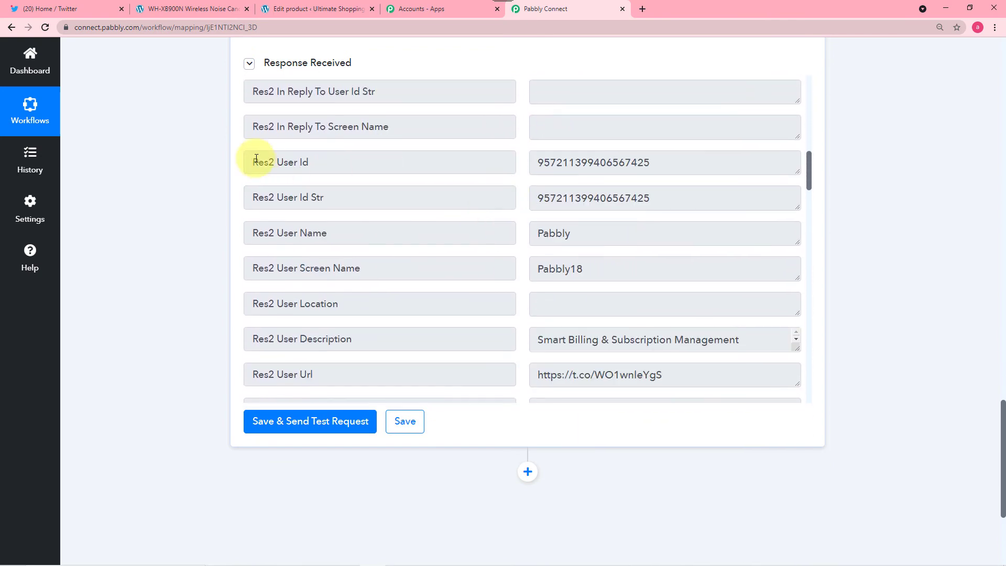
Reload the Twitter home feed to see the new speaker tweet and open its pay2vault product link
click(90, 14)
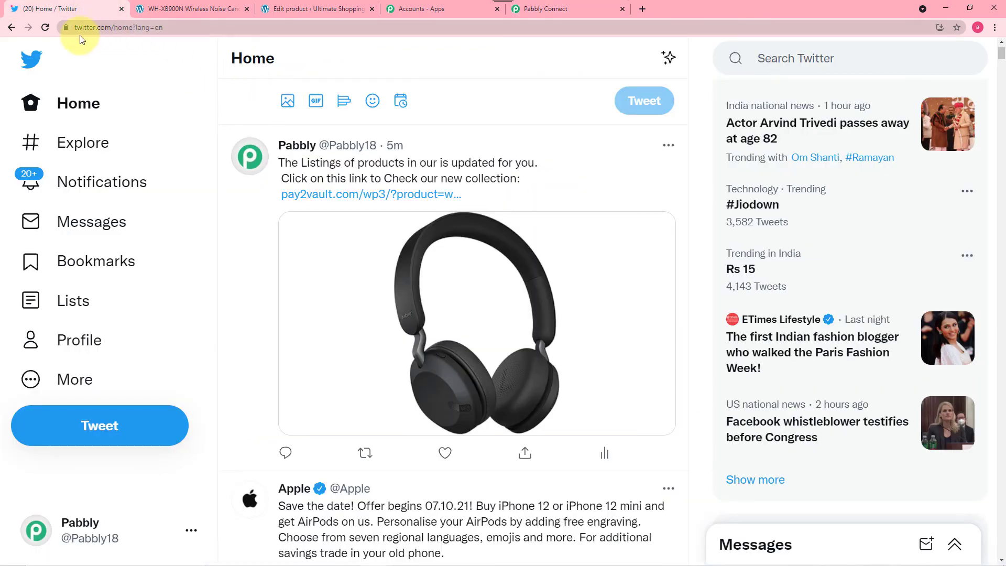
click(46, 30)
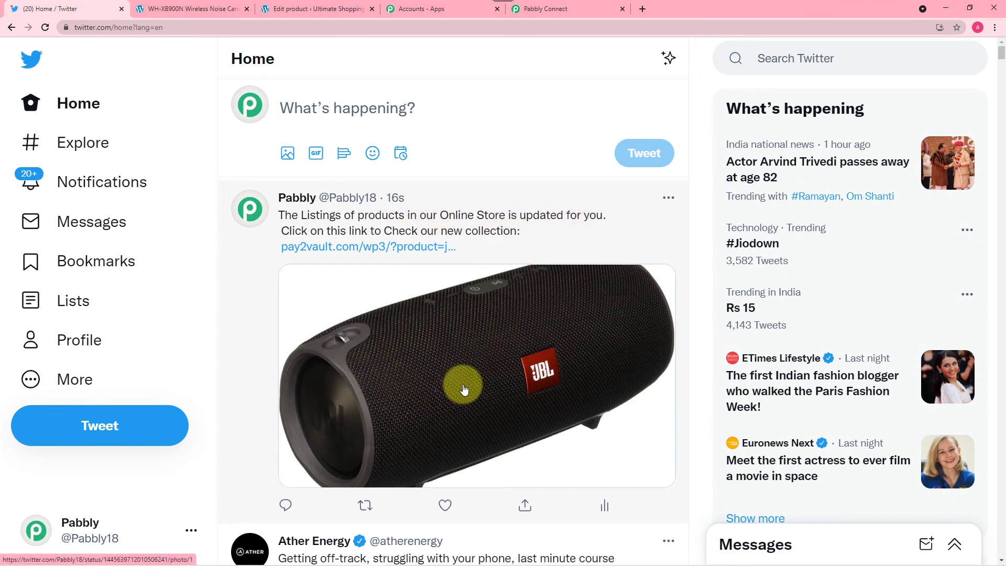
click(357, 248)
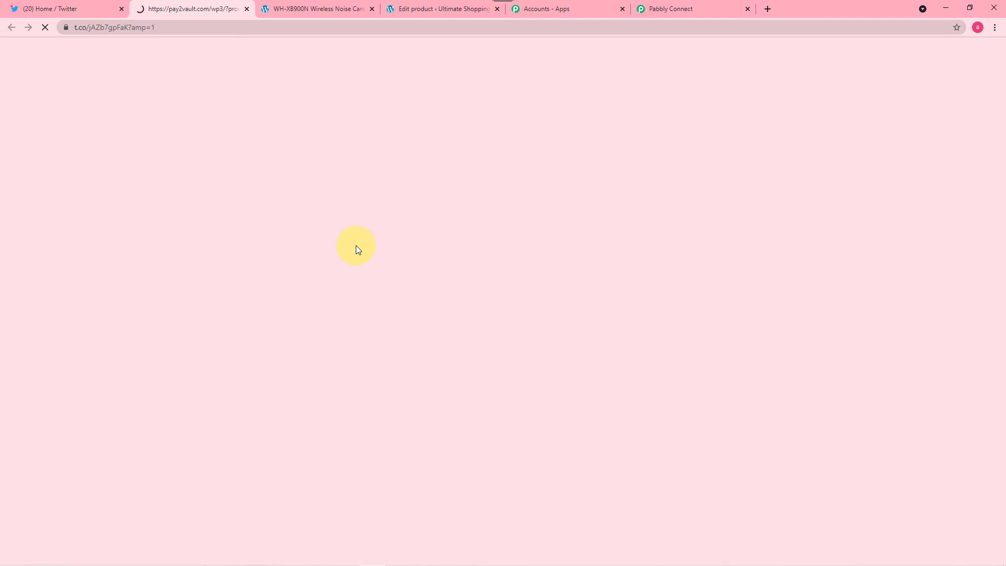
Review the JBL Xtreme speaker page (₹8,000 sale price, 10 in stock), then return to Pabbly Connect
scroll(356, 245, down, 2)
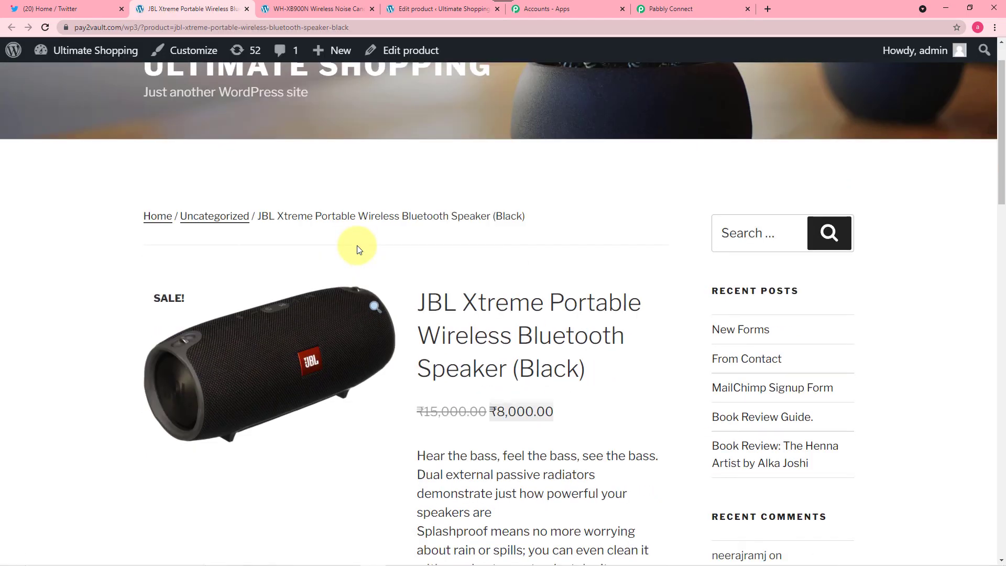
scroll(357, 246, down, 2)
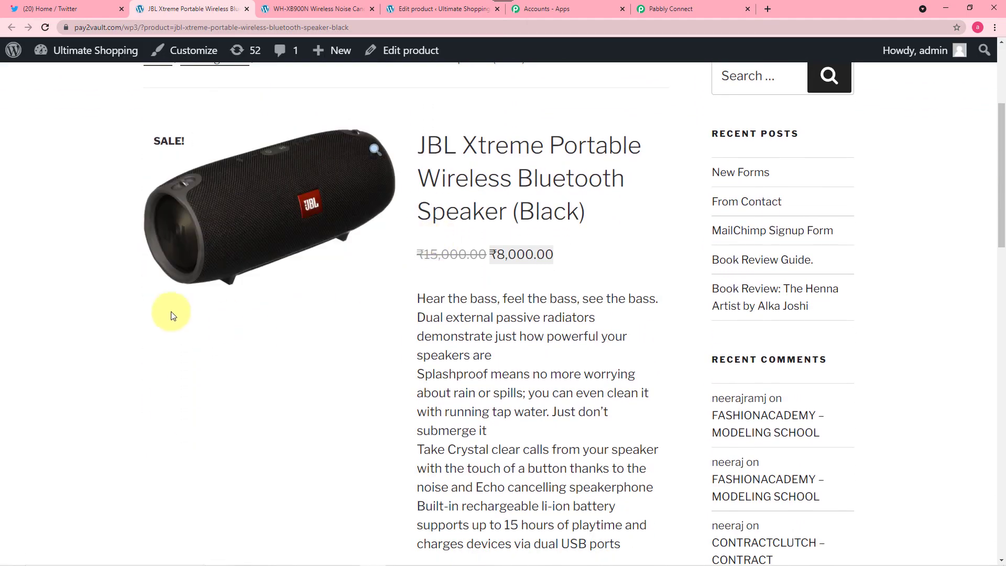
scroll(104, 325, down, 3)
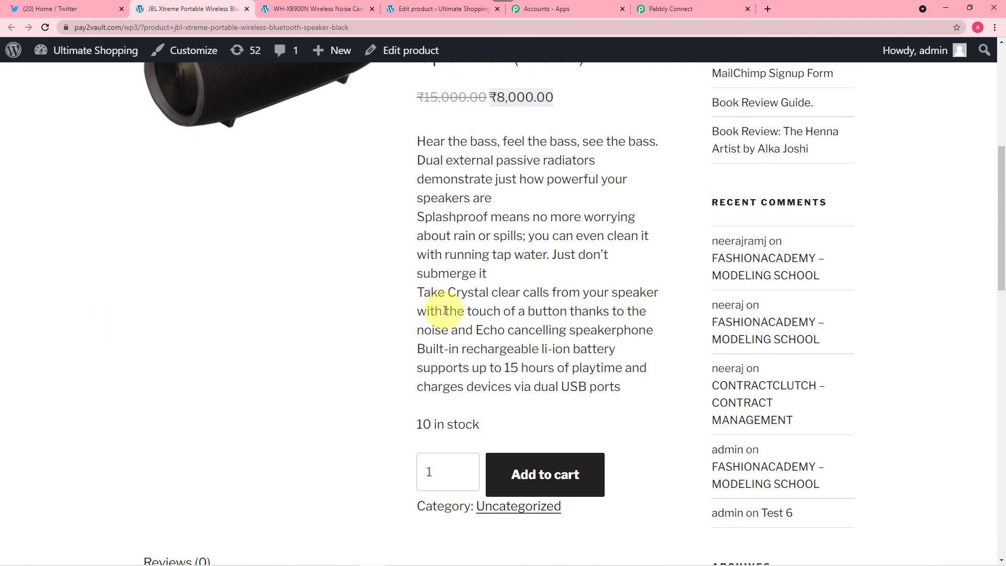
click(676, 9)
drag(1004, 416, 1001, 52)
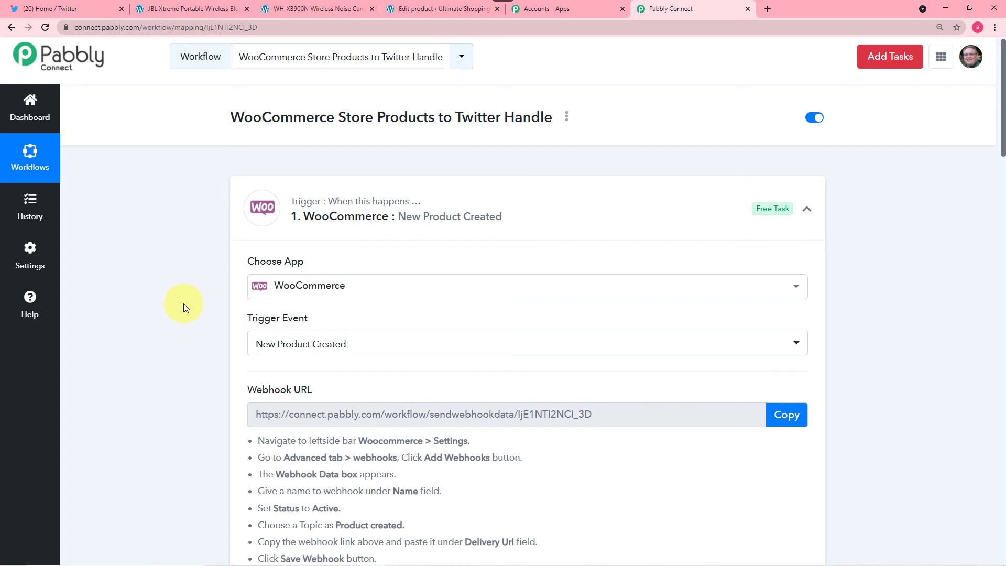
scroll(194, 304, down, 1)
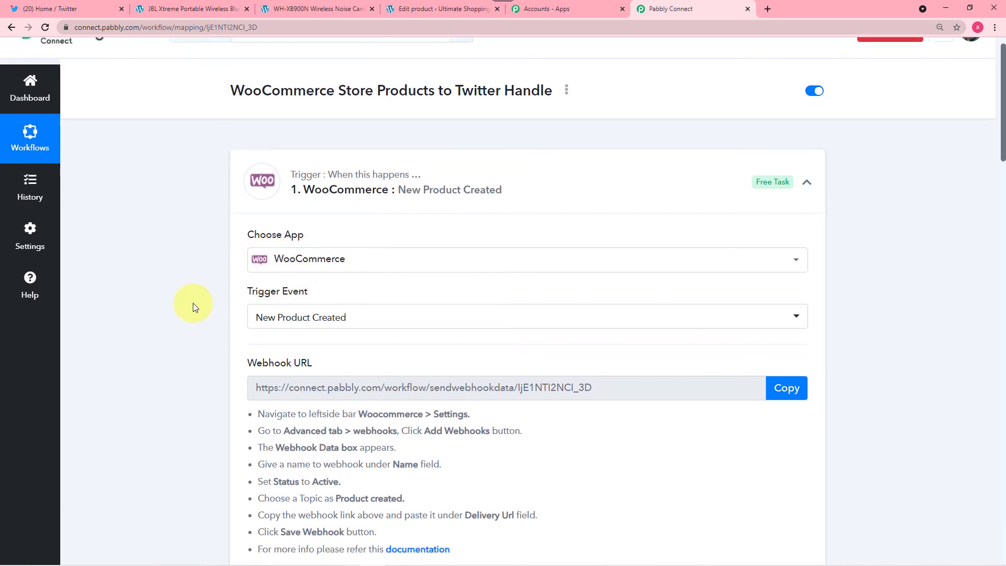
scroll(193, 303, down, 3)
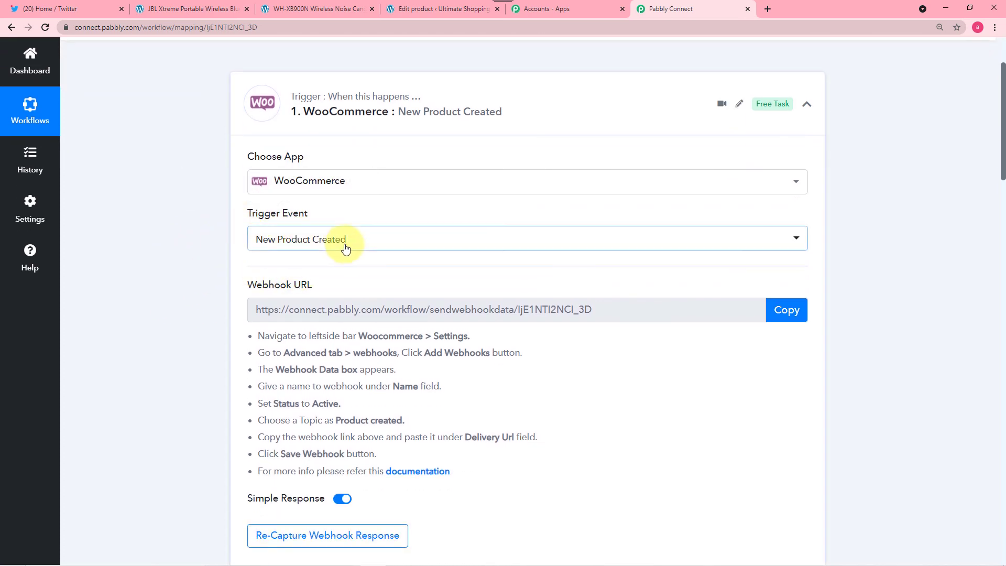
scroll(202, 272, down, 4)
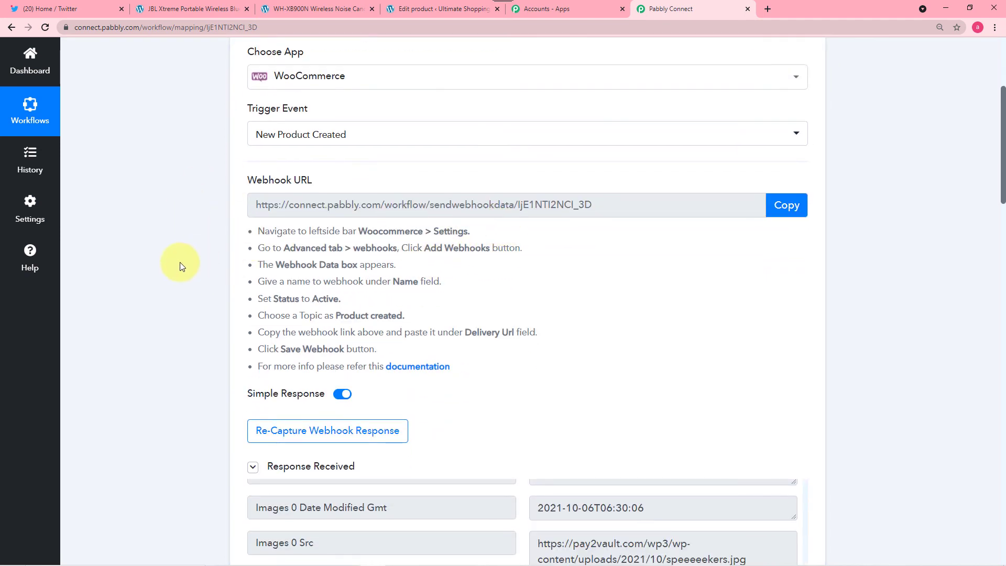
scroll(181, 262, down, 4)
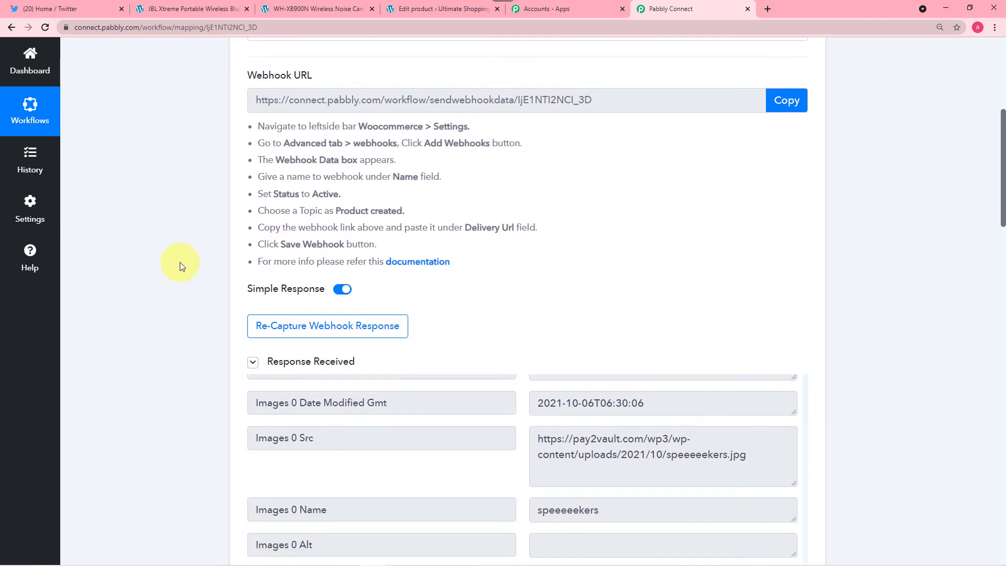
scroll(180, 267, down, 2)
scroll(179, 263, down, 2)
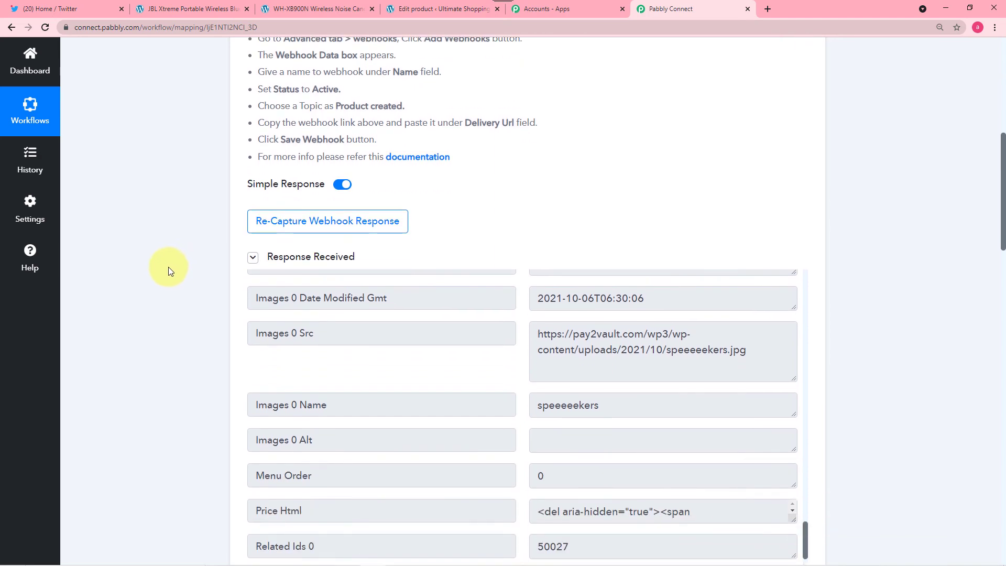
scroll(314, 367, down, 1)
scroll(377, 382, up, 7)
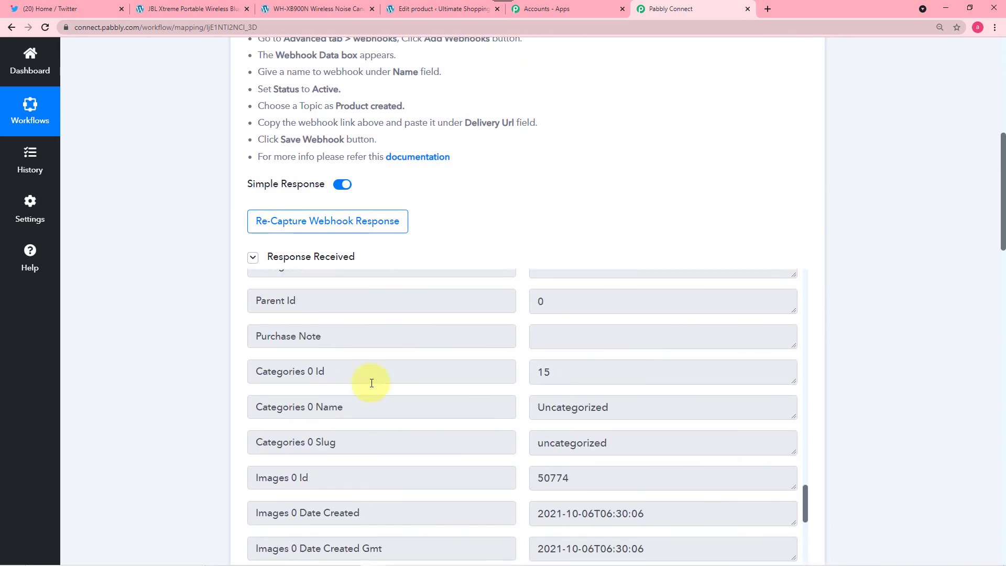
scroll(370, 382, down, 5)
scroll(155, 359, down, 7)
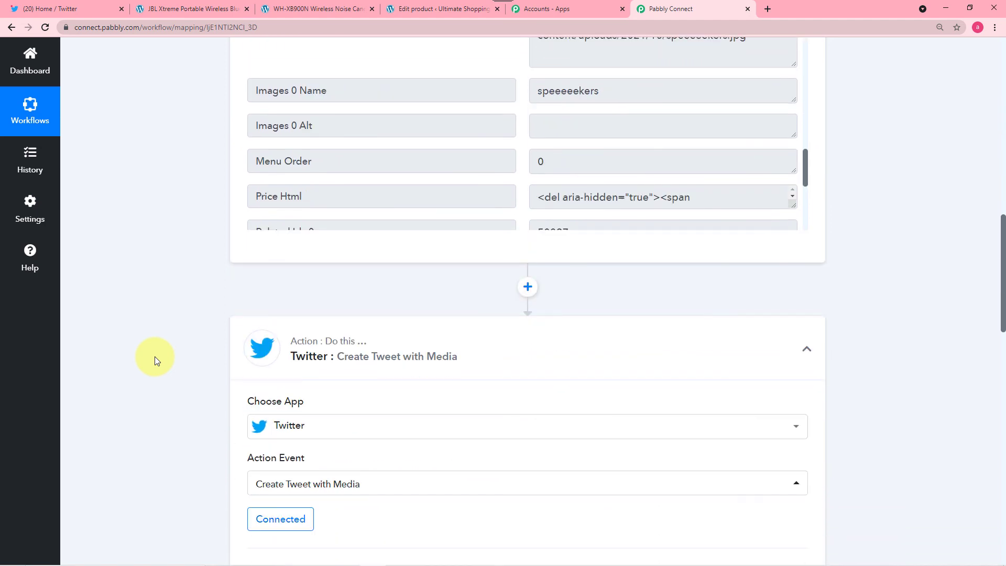
scroll(239, 276, down, 1)
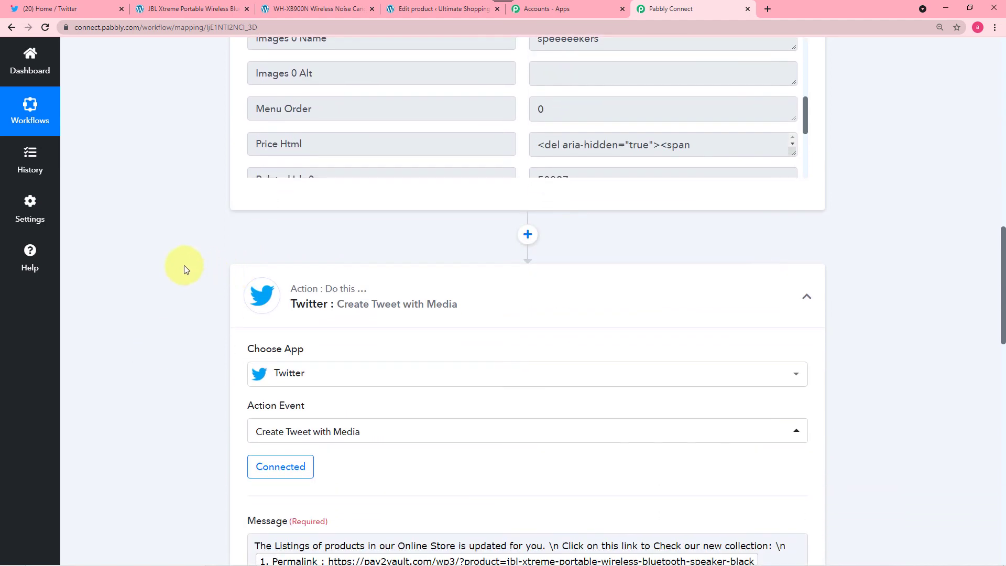
scroll(191, 304, down, 2)
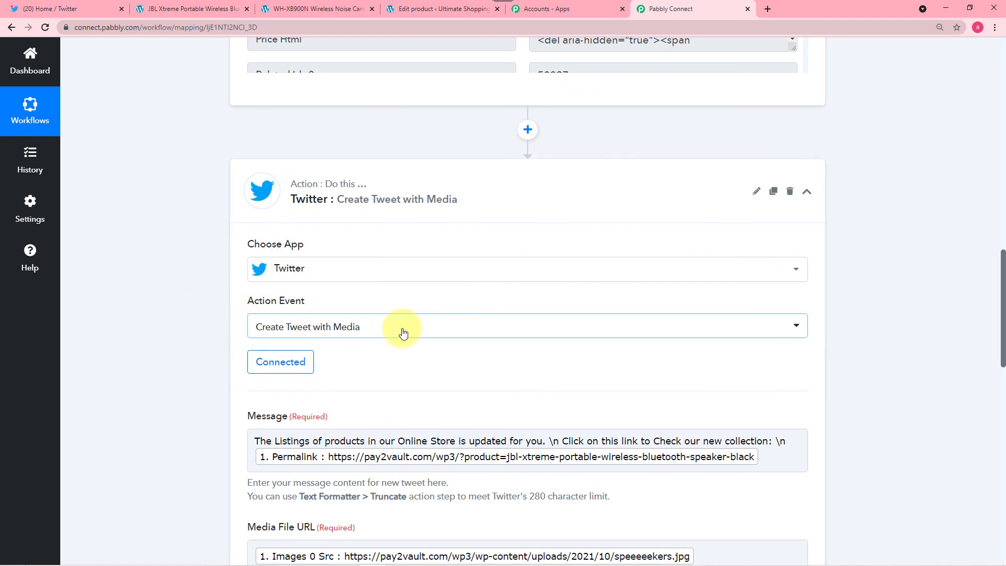
scroll(394, 340, down, 3)
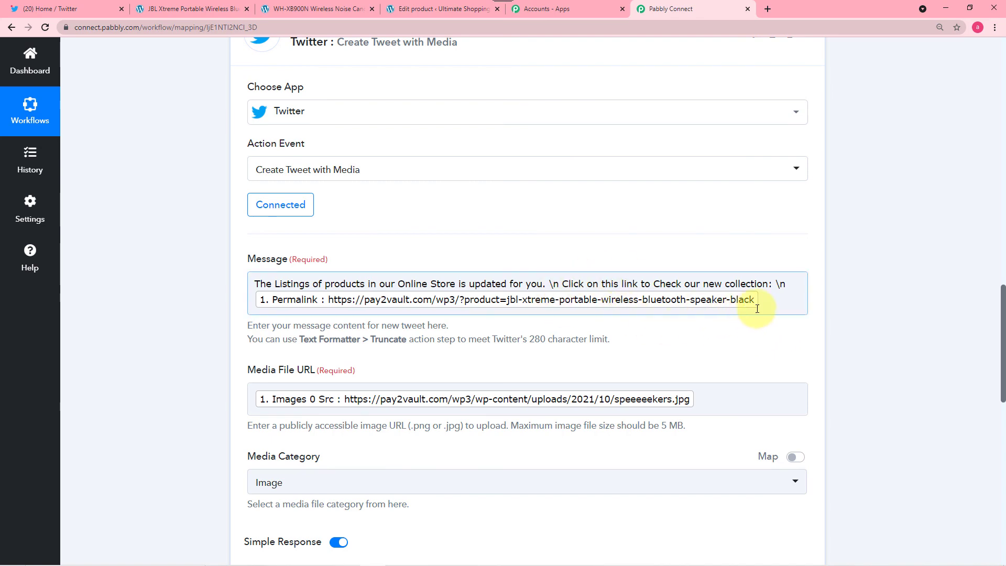
click(202, 309)
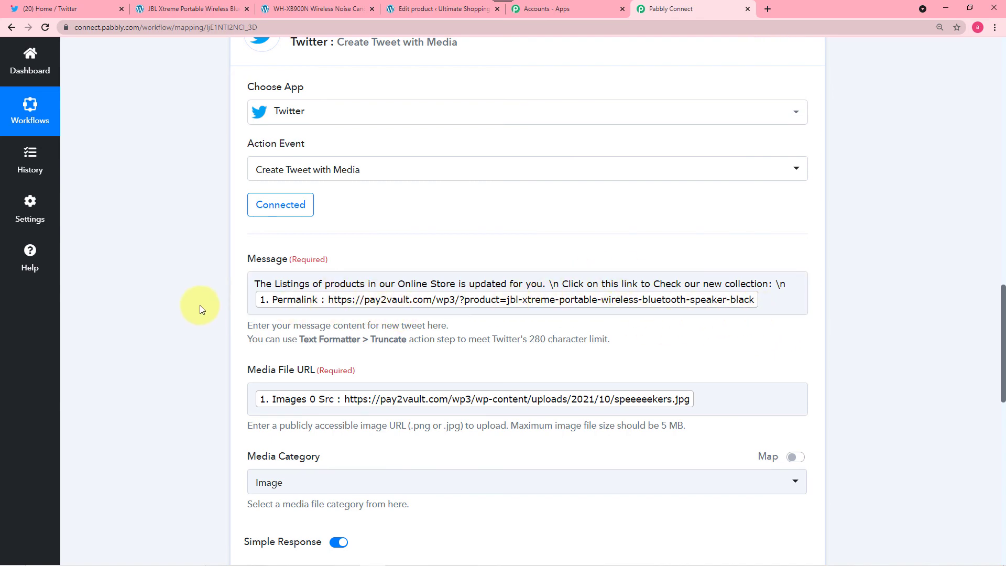
scroll(200, 309, up, 5)
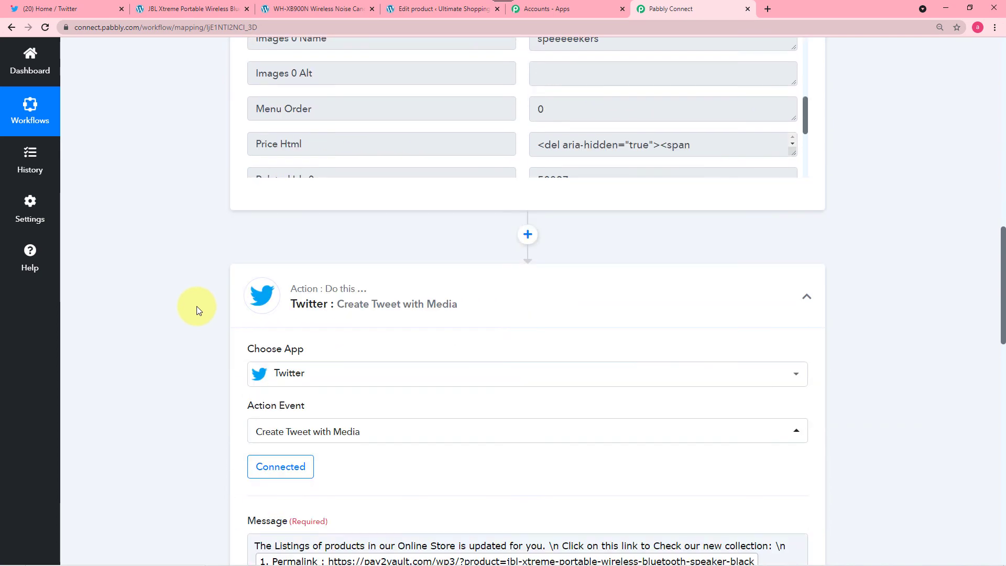
scroll(197, 306, down, 7)
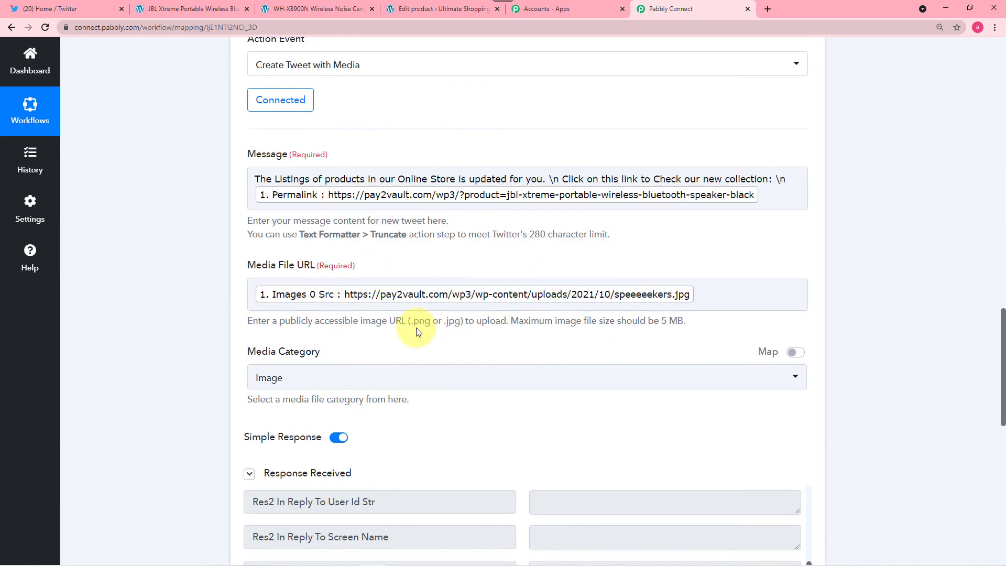
scroll(265, 307, down, 2)
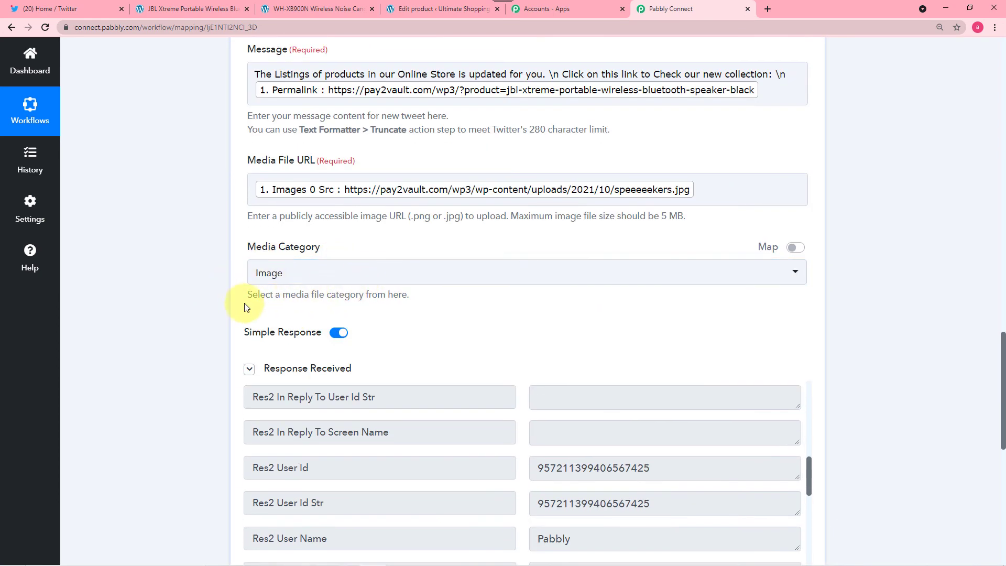
scroll(241, 305, down, 6)
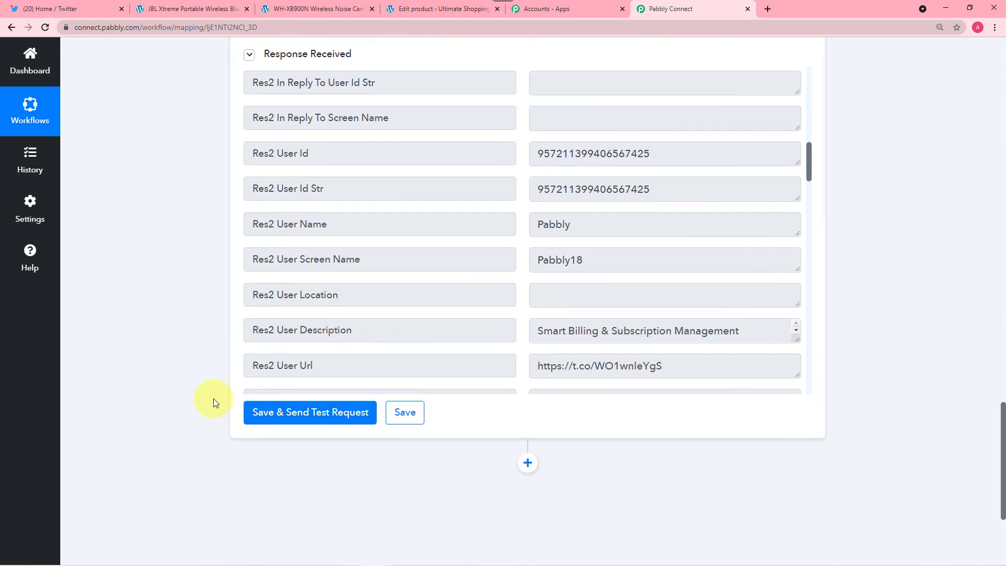
click(75, 11)
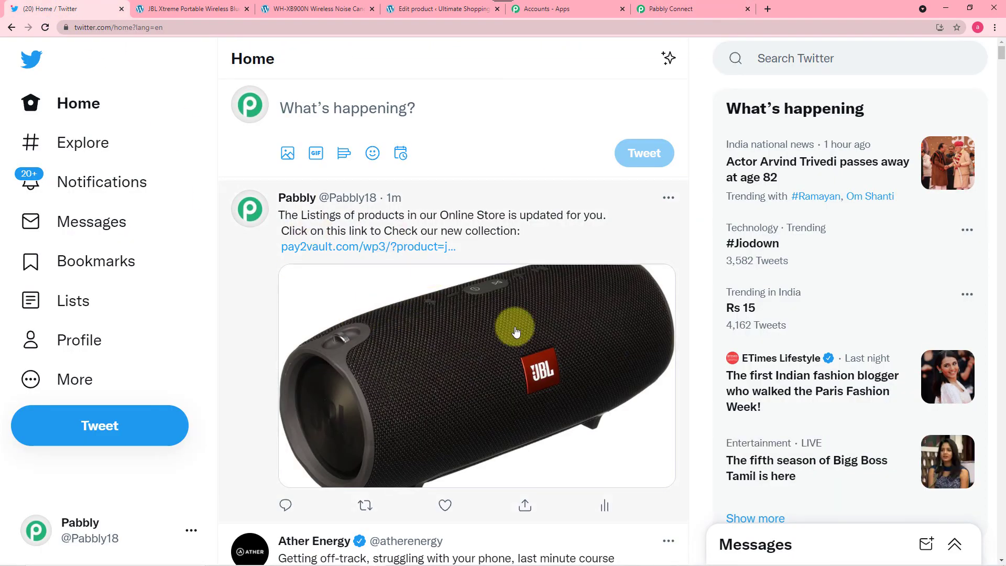
click(684, 14)
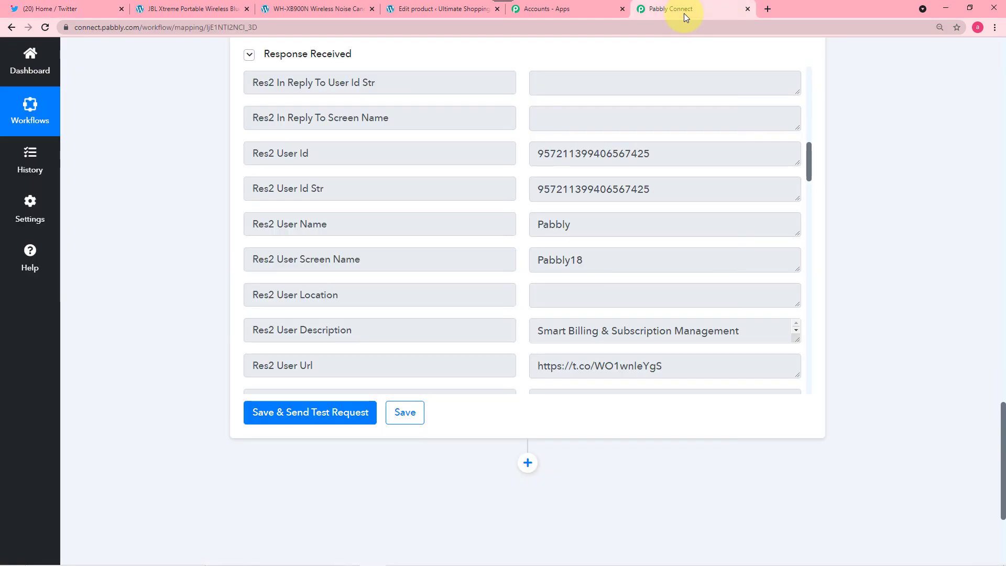
Save the Twitter Create Tweet with Media step and scroll back up the workflow
click(406, 414)
scroll(154, 306, up, 12)
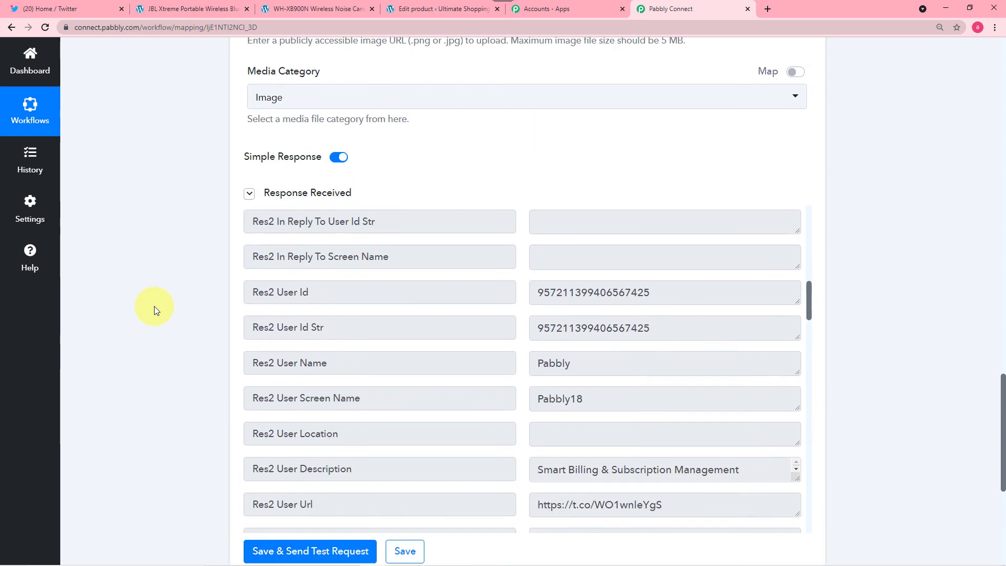
scroll(154, 306, up, 4)
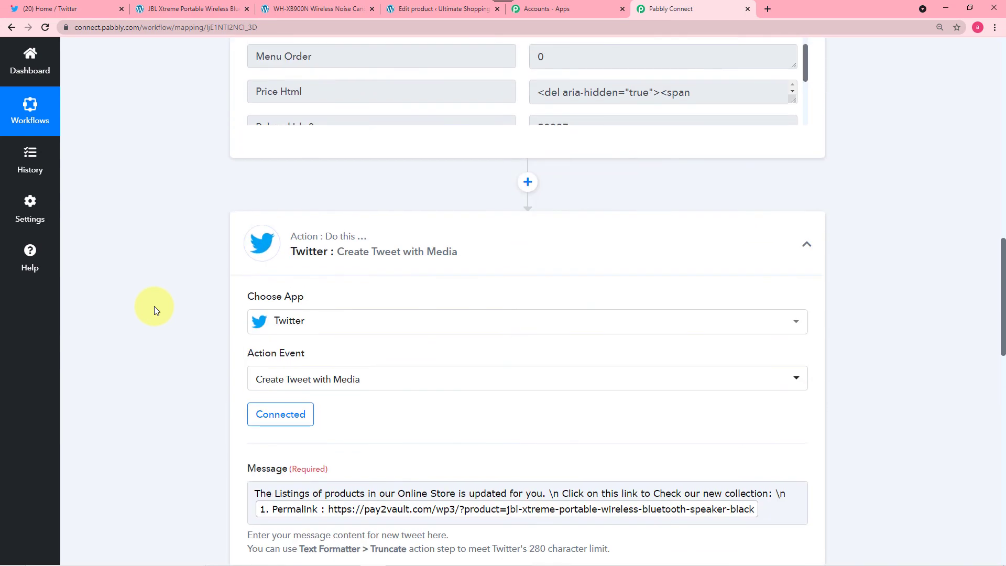